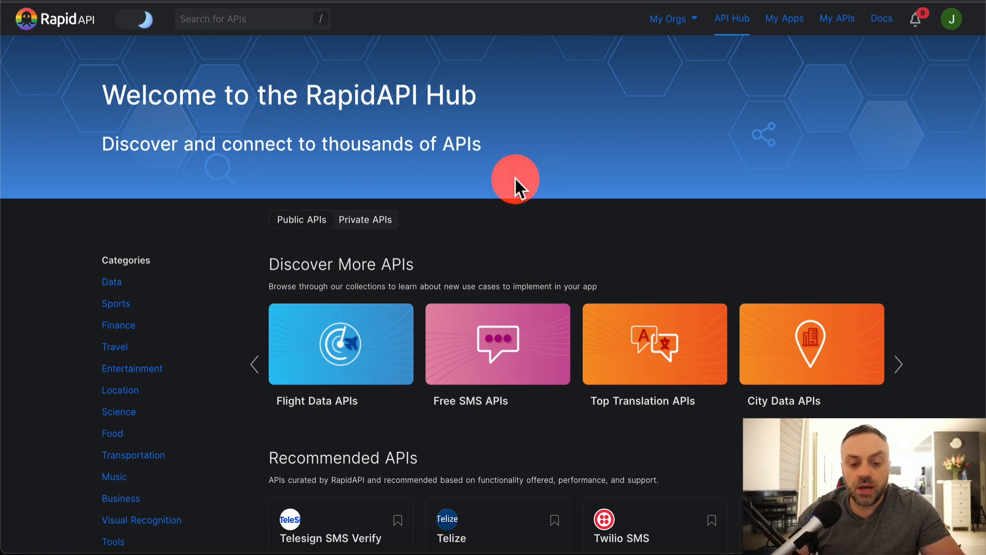
- Open the Microsoft Translator Text API from the Top Translation APIs collection
scroll(392, 283, "down", 4)
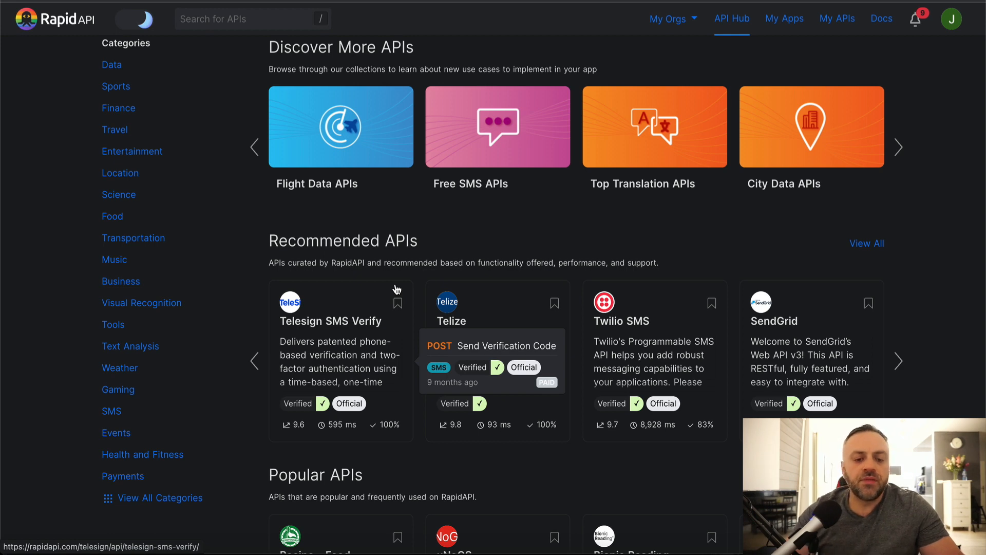
scroll(240, 288, "up", 4)
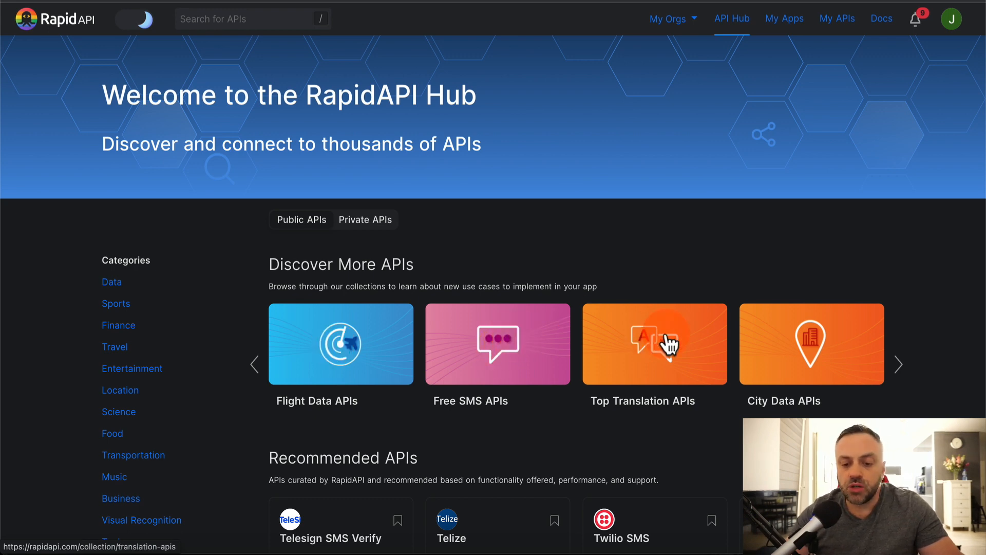
scroll(797, 342, "down", 5)
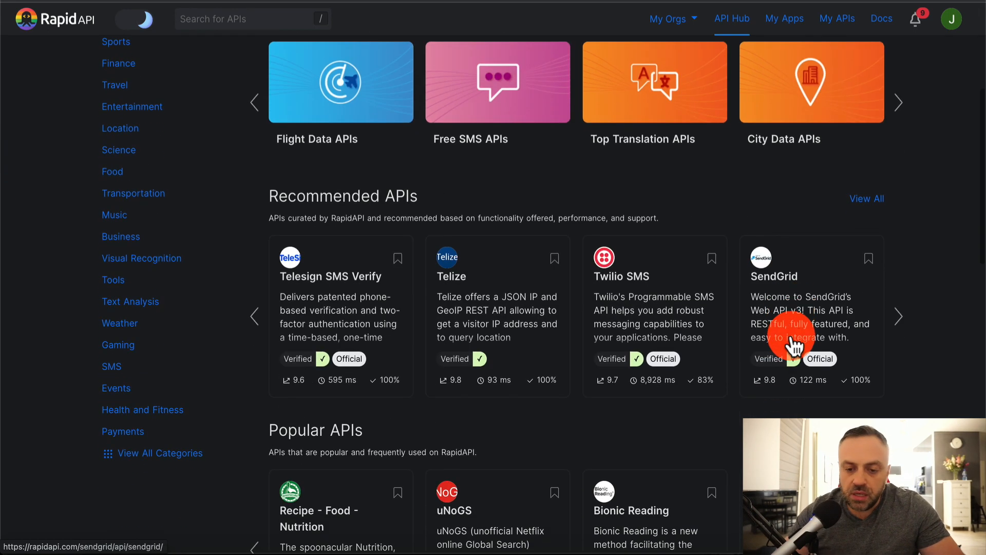
scroll(480, 350, "down", 5)
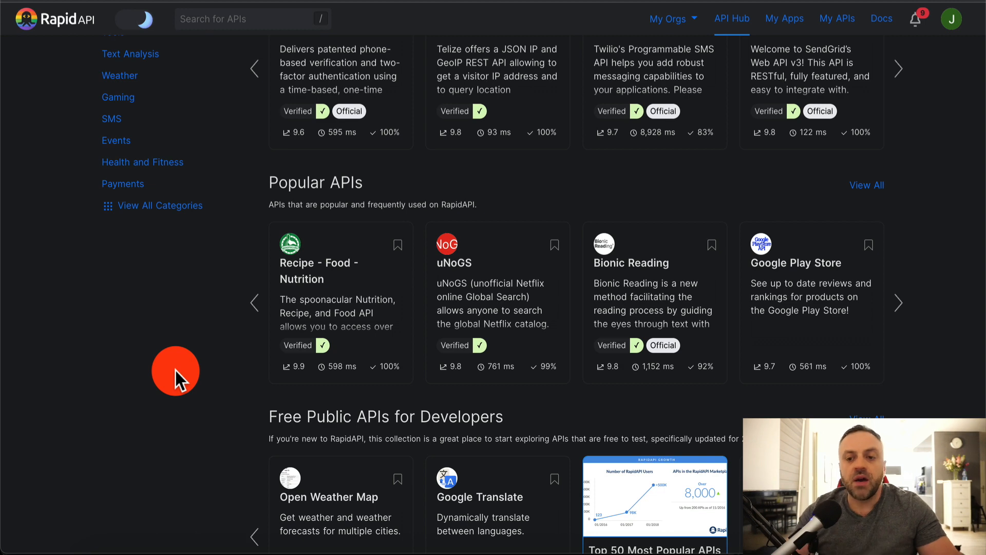
scroll(175, 371, "up", 10)
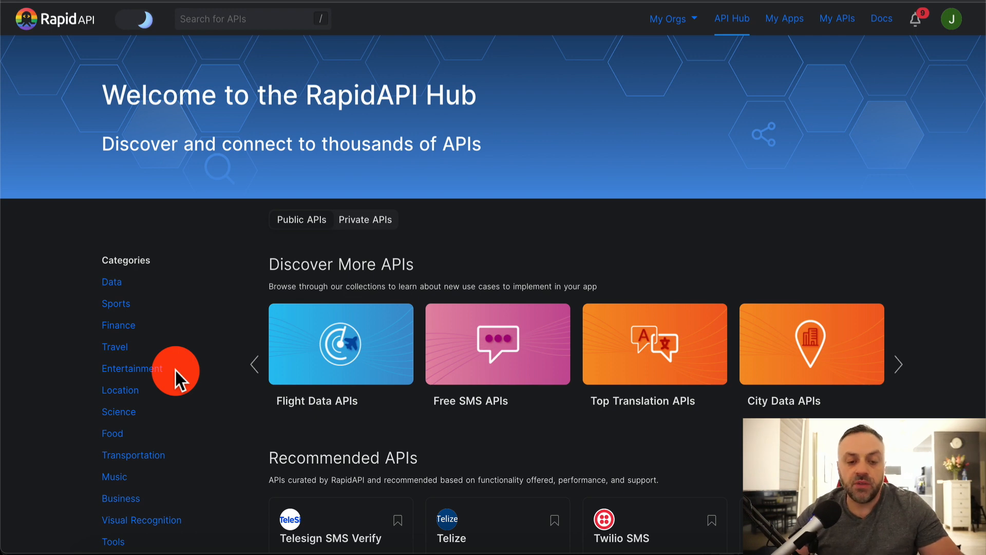
left_click(637, 360)
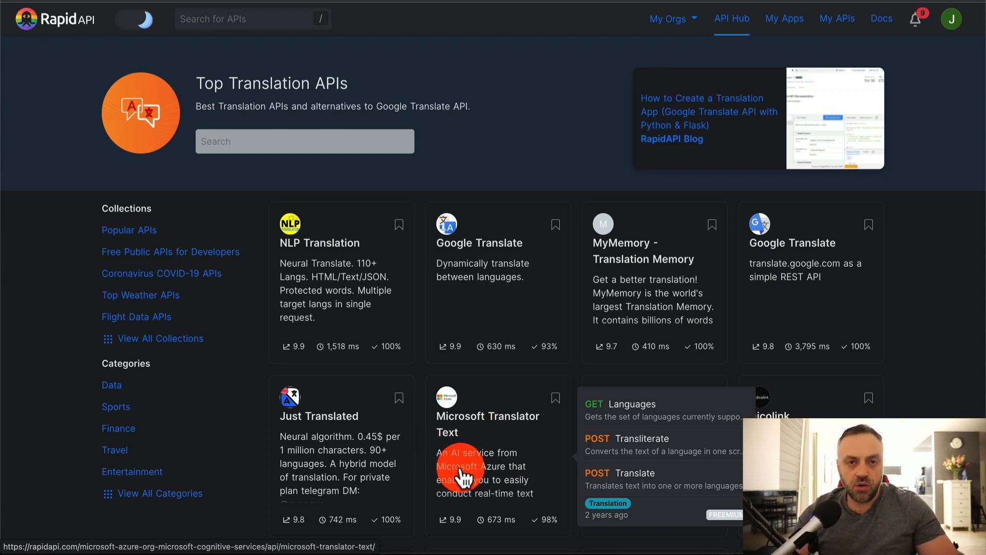
left_click(493, 460)
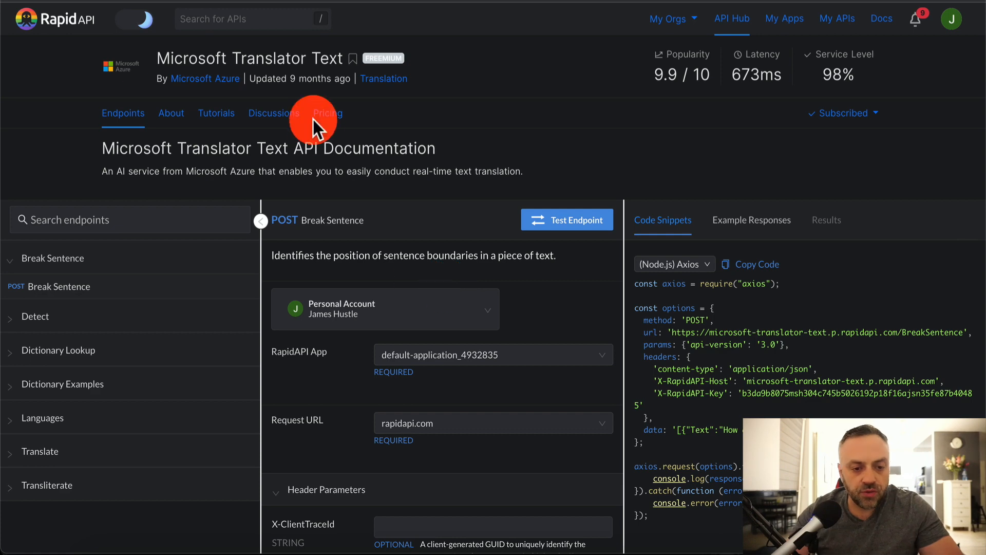
- Review the pricing plans of the Microsoft Translator Text API and return to its endpoints
left_click(328, 115)
scroll(279, 313, "down", 3)
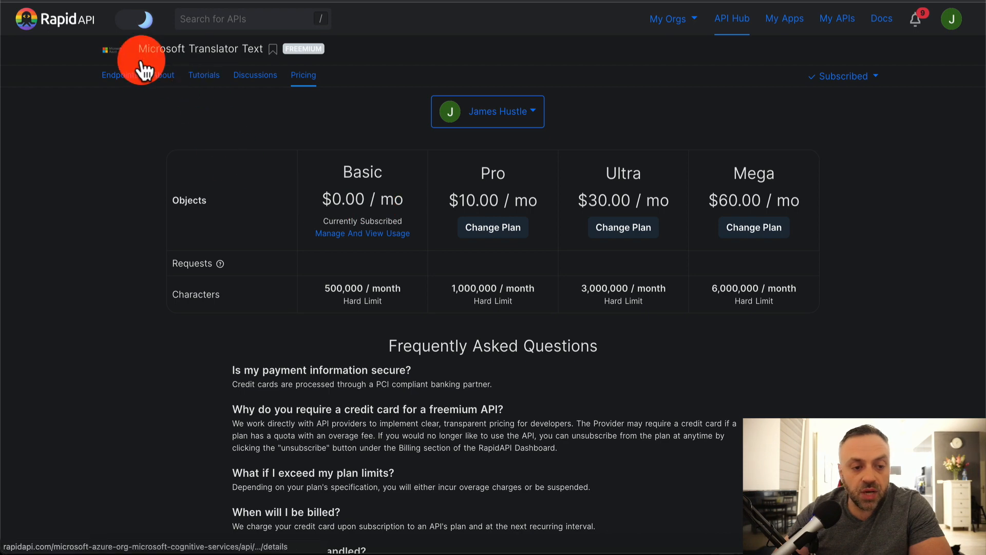
left_click(119, 78)
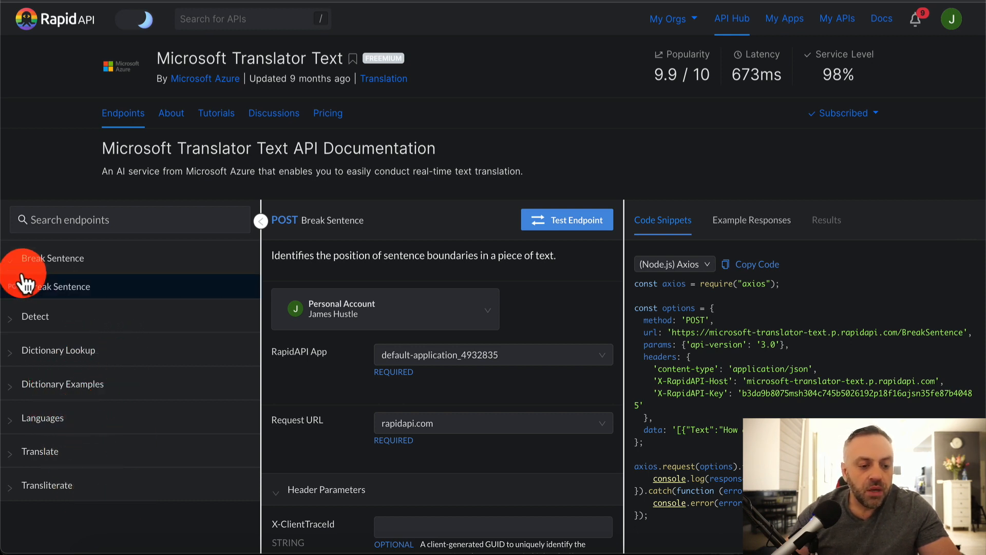
- Collapse the Break Sentence group, open the GET Languages endpoint and run a test request on it
left_click(12, 254)
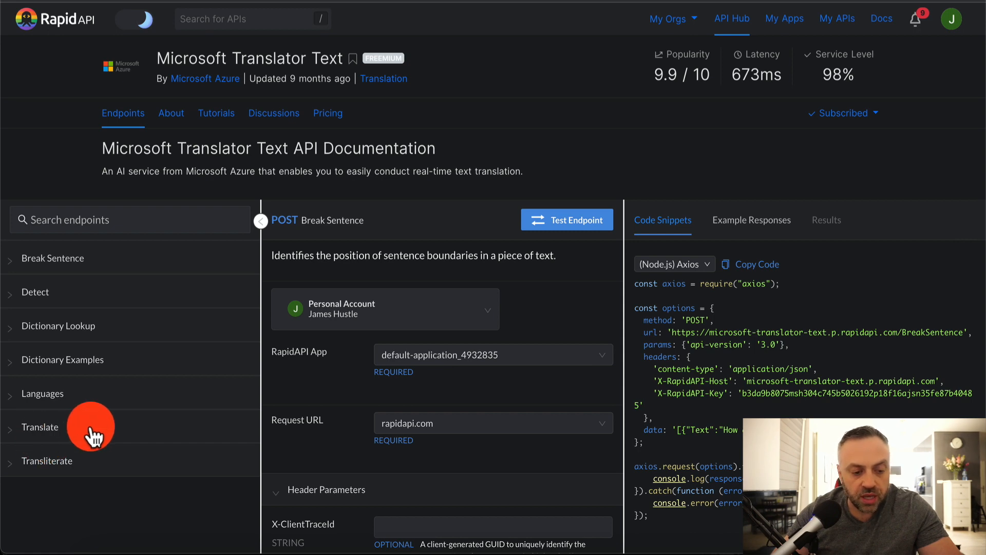
left_click(59, 398)
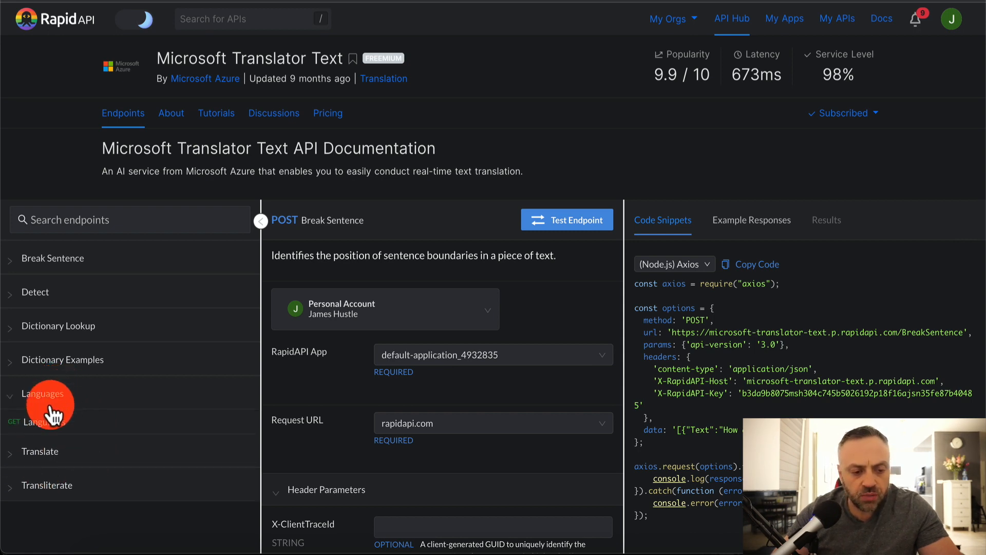
left_click(51, 418)
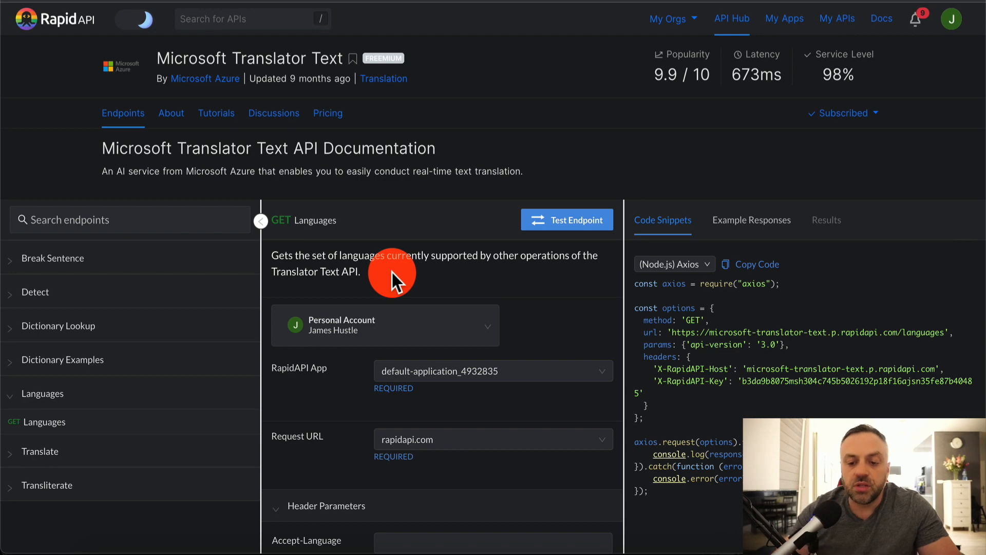
scroll(393, 273, "down", 5)
scroll(452, 279, "up", 5)
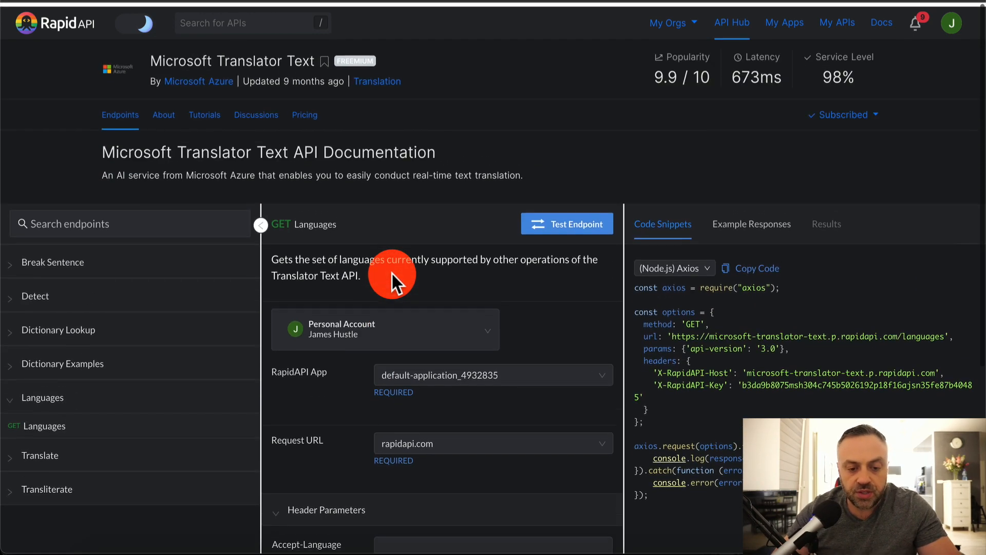
scroll(385, 374, "down", 6)
scroll(397, 370, "up", 6)
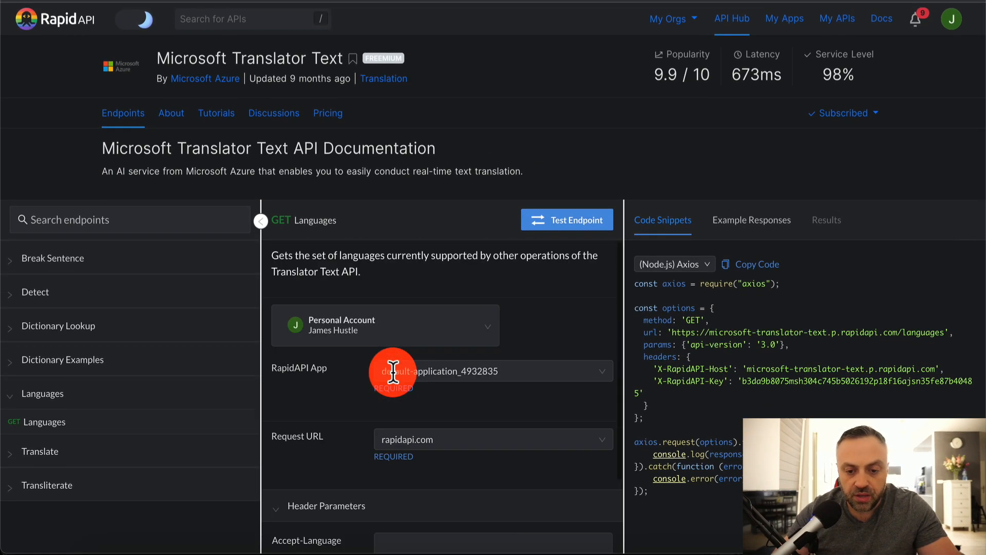
left_click(563, 221)
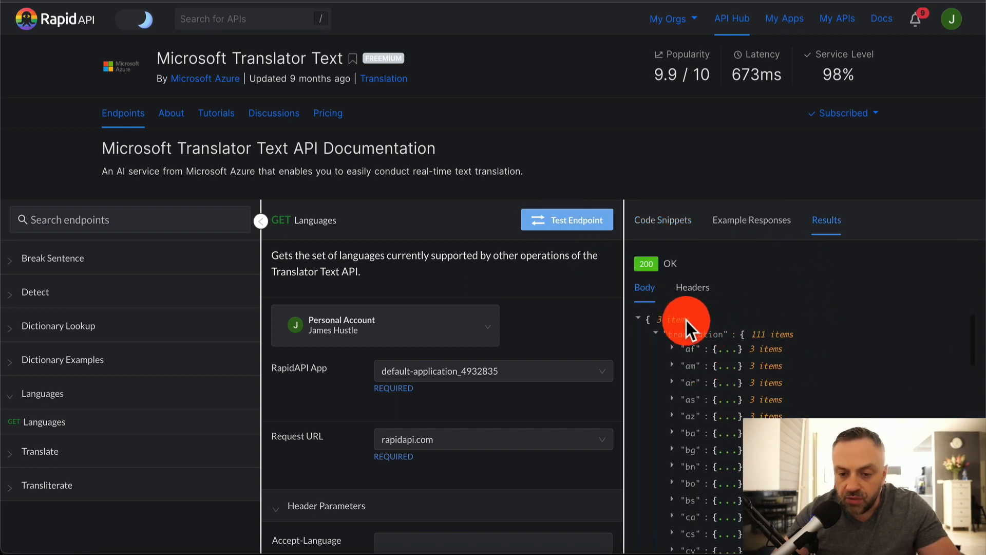
- Examine the language codes under "translation" in the body of the Languages test response
left_click(672, 347)
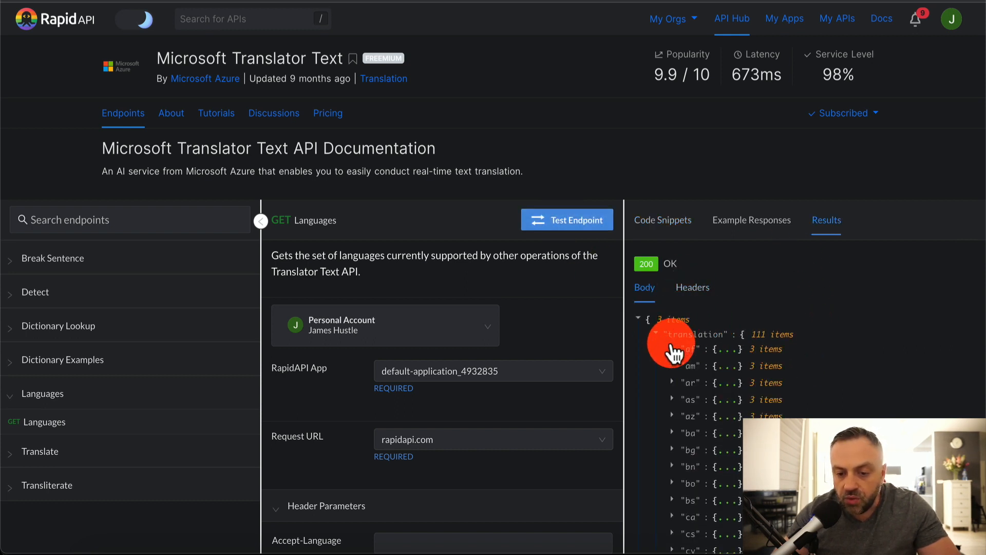
left_click(671, 349)
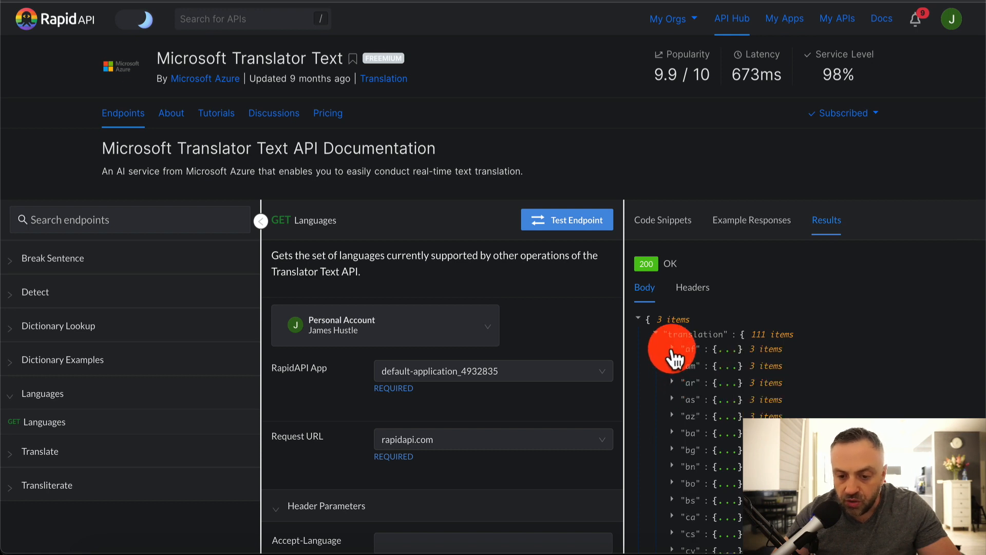
scroll(695, 372, "down", 2)
scroll(695, 371, "up", 2)
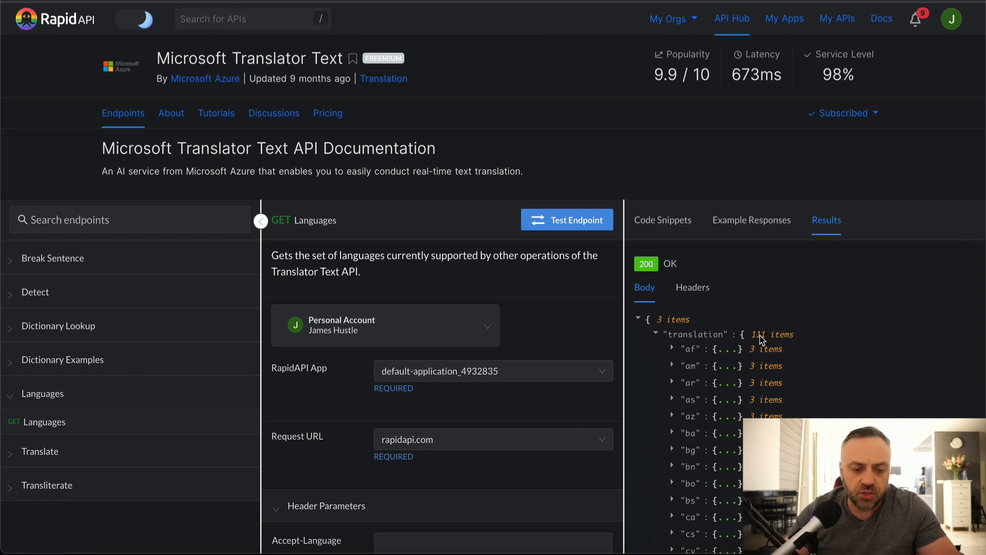
scroll(694, 383, "down", 5)
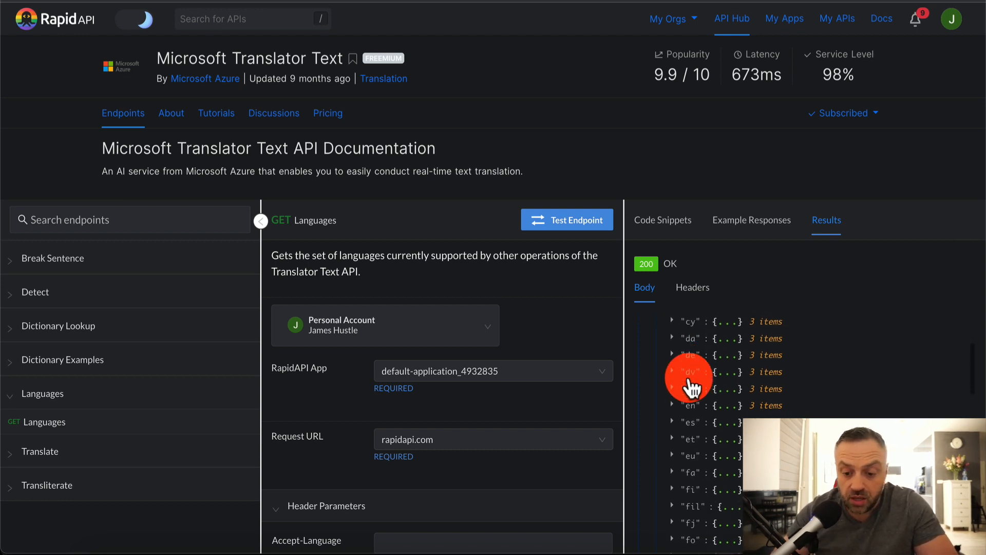
scroll(691, 386, "up", 5)
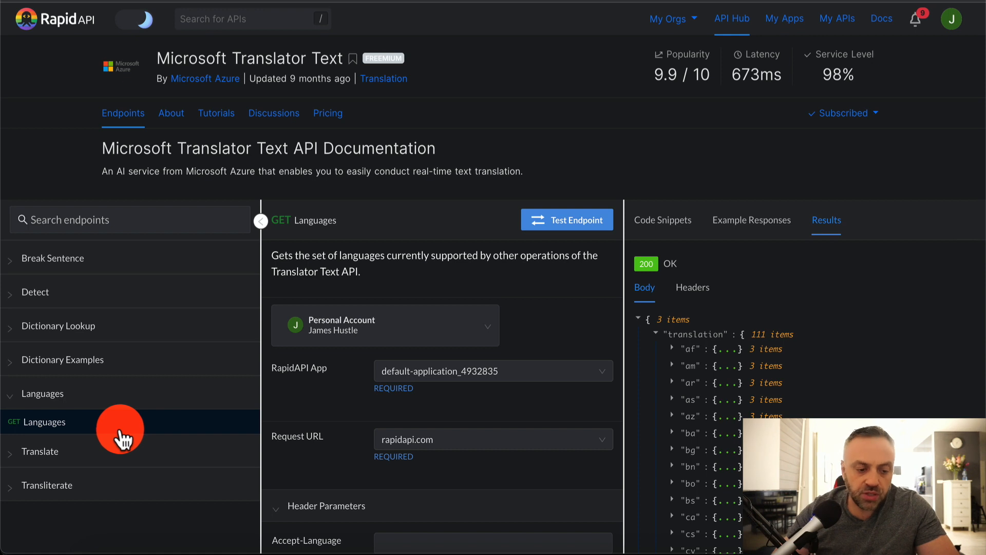
- Expand the Translate group and open its POST Translate endpoint
left_click(20, 455)
scroll(21, 509, "down", 2)
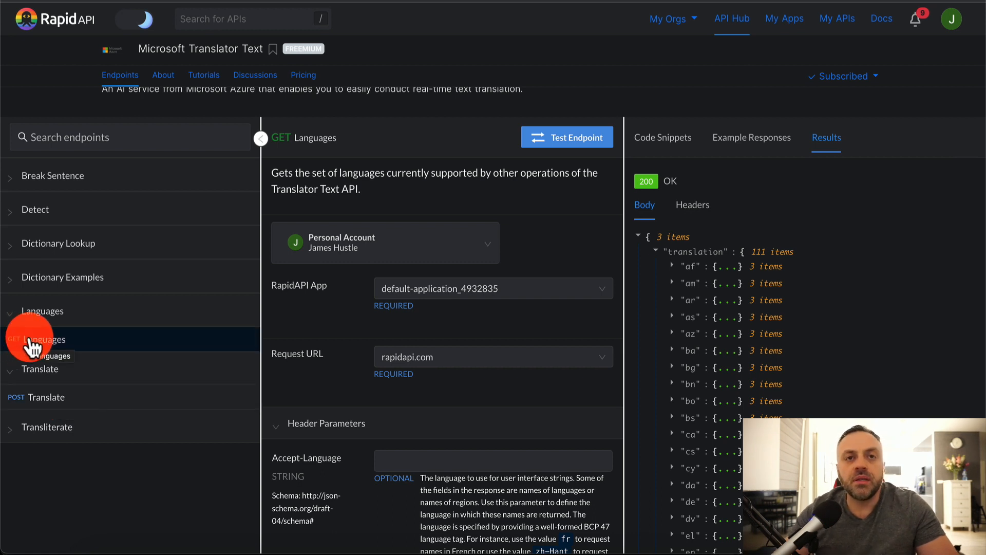
left_click(26, 402)
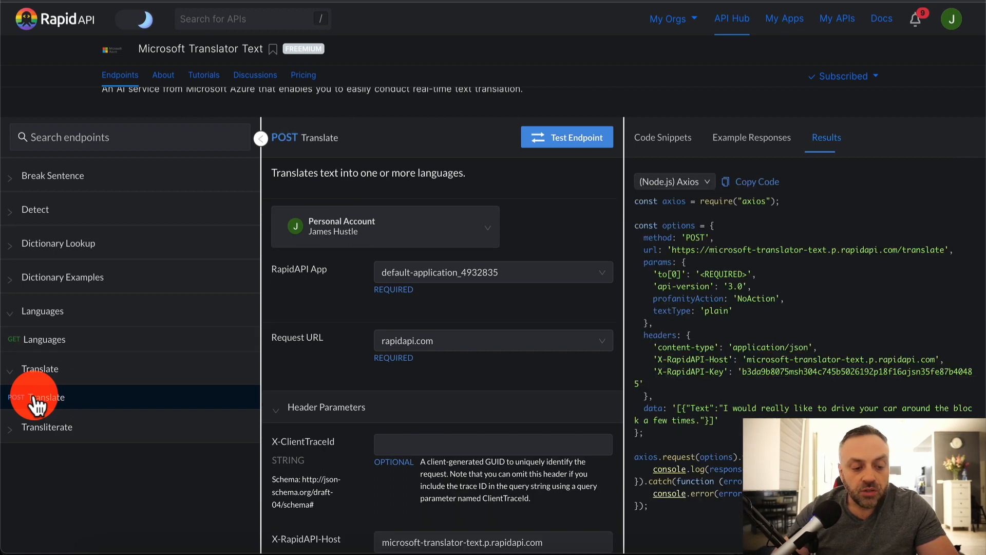
right_click(503, 243)
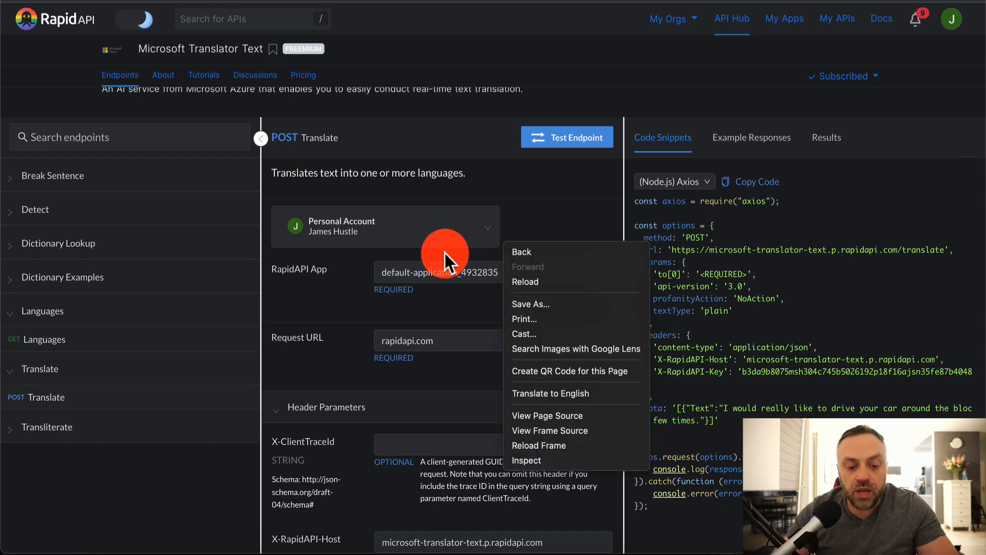
left_click(538, 201)
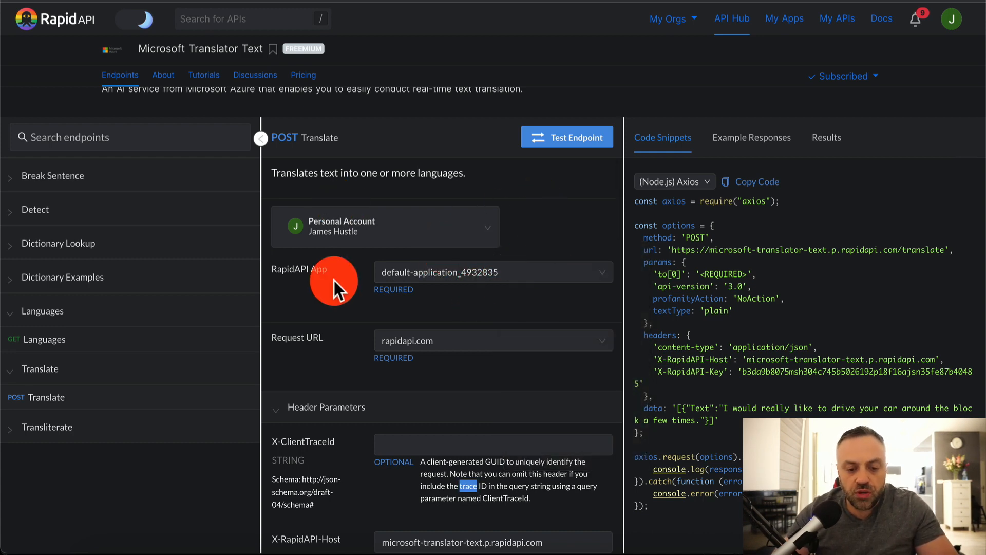
- Examine the Translate endpoint's header, required and optional parameters and its example request body
scroll(334, 281, "down", 3)
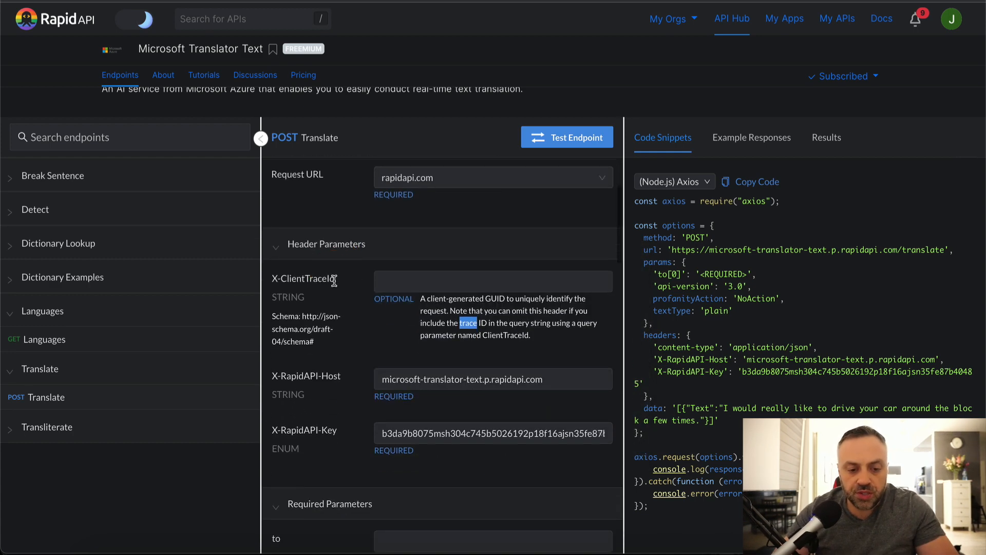
scroll(353, 304, "down", 3)
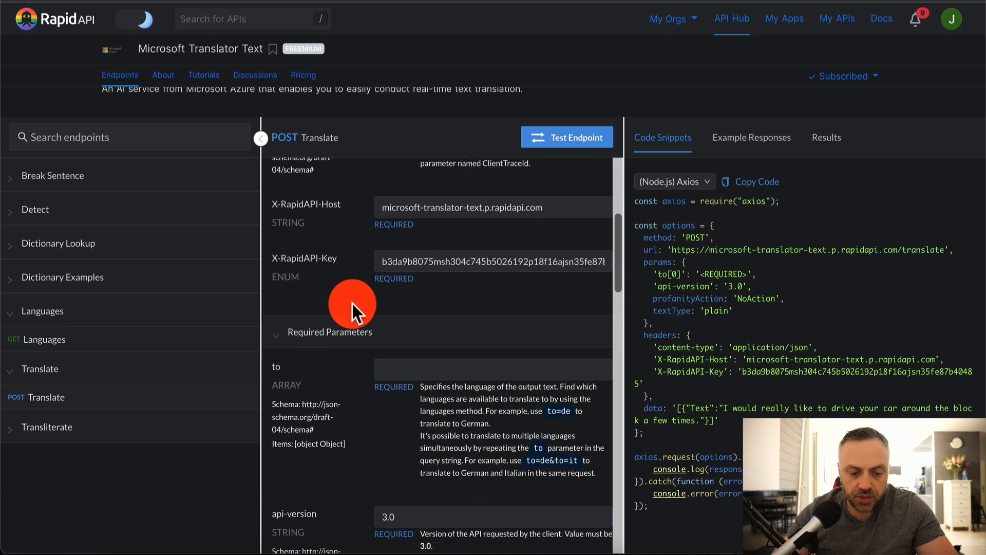
scroll(353, 304, "down", 1)
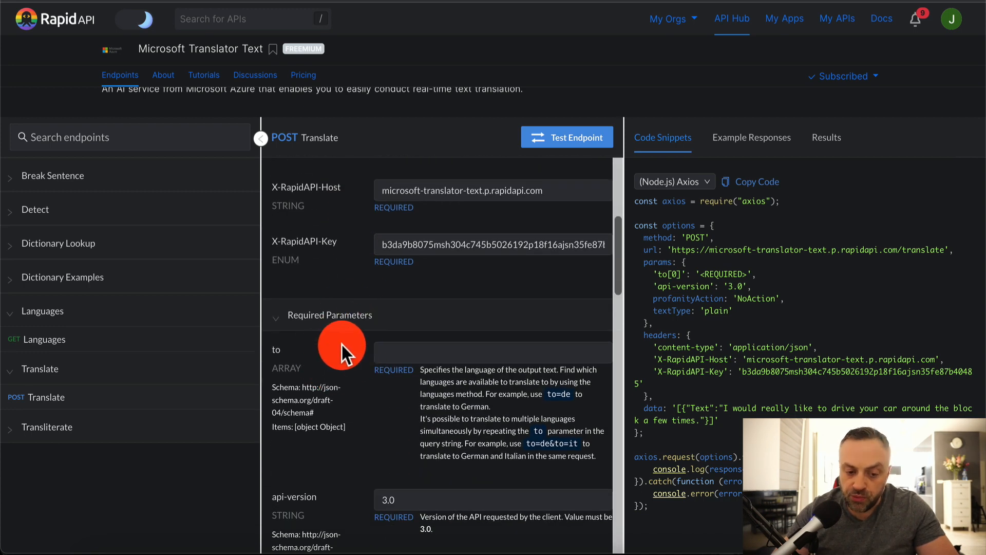
scroll(341, 344, "down", 5)
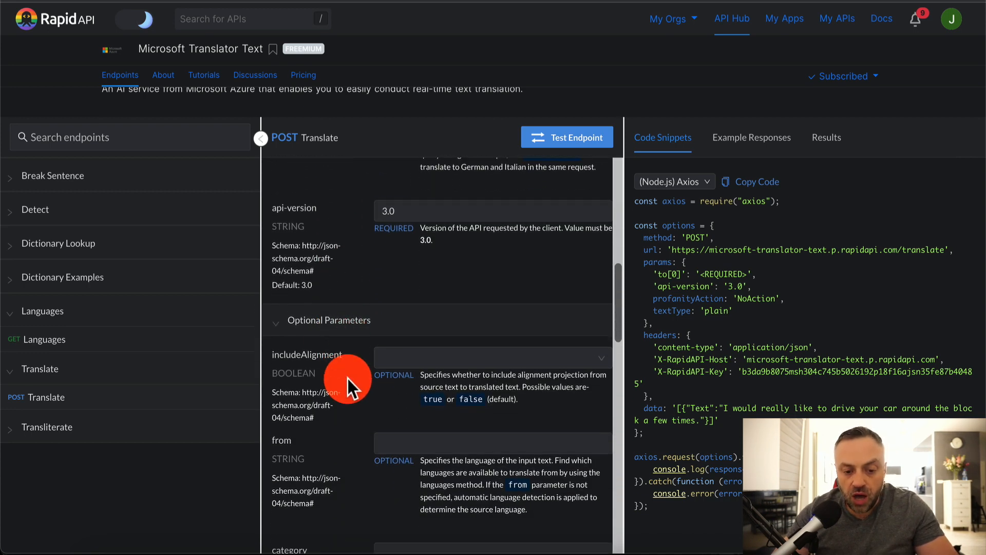
scroll(348, 378, "down", 20)
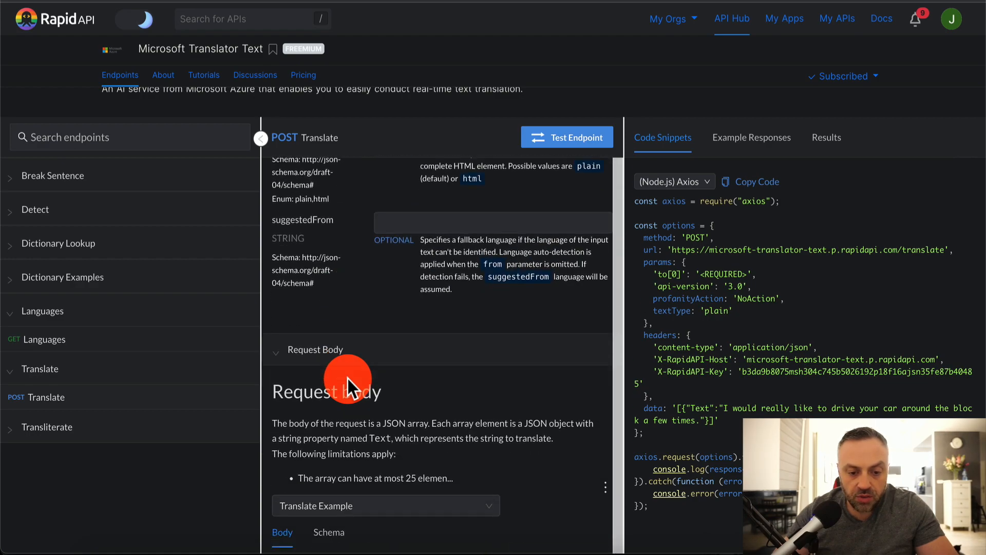
scroll(347, 378, "up", 5)
scroll(343, 359, "down", 7)
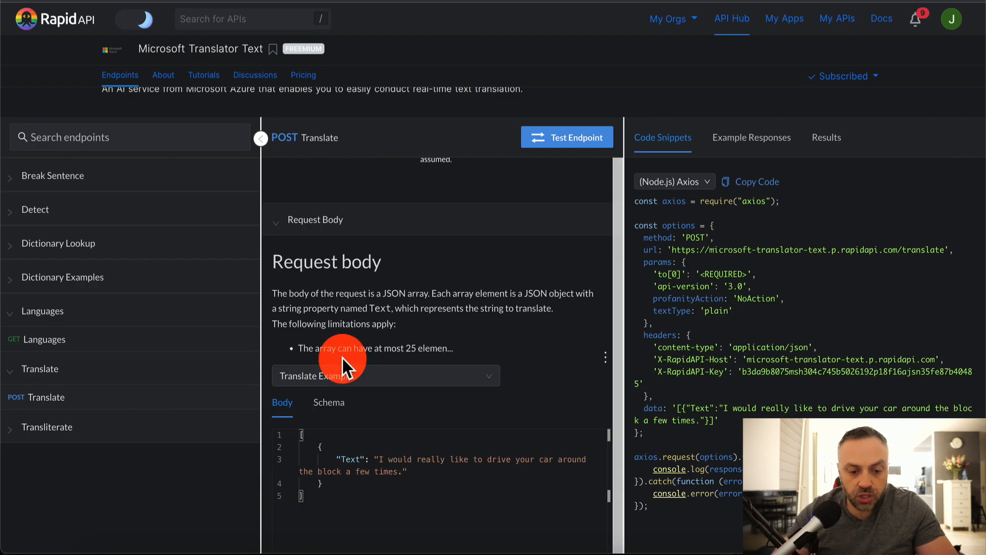
scroll(356, 304, "up", 15)
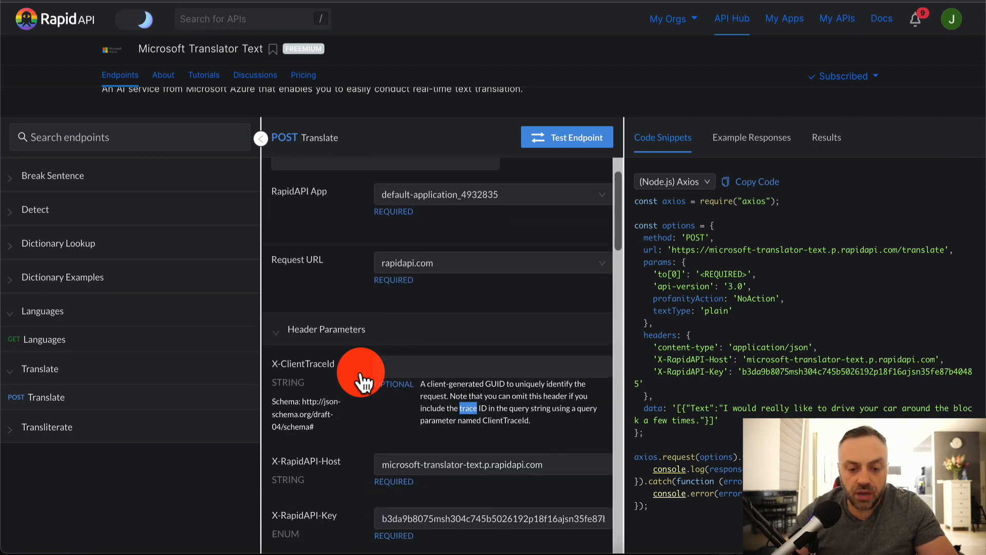
scroll(362, 382, "up", 2)
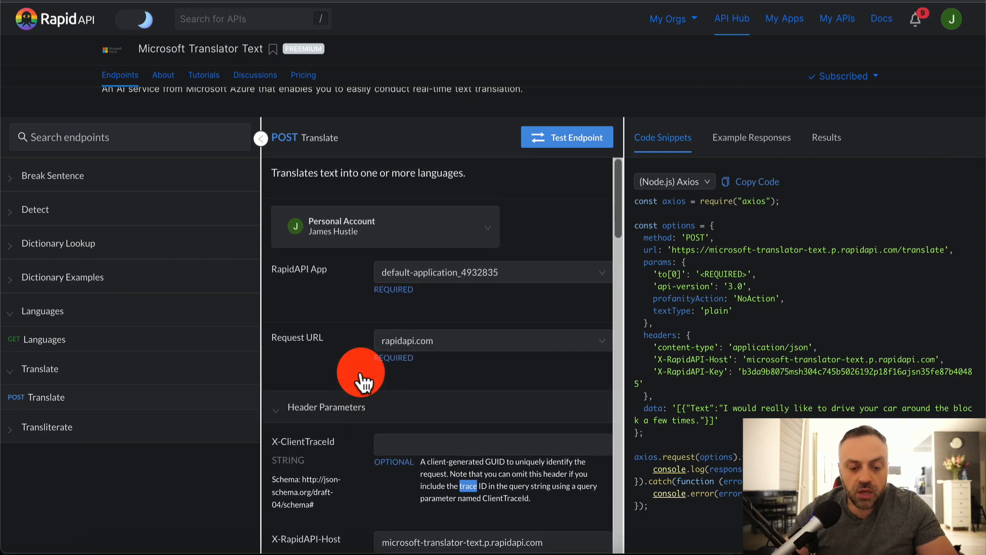
left_click(455, 368)
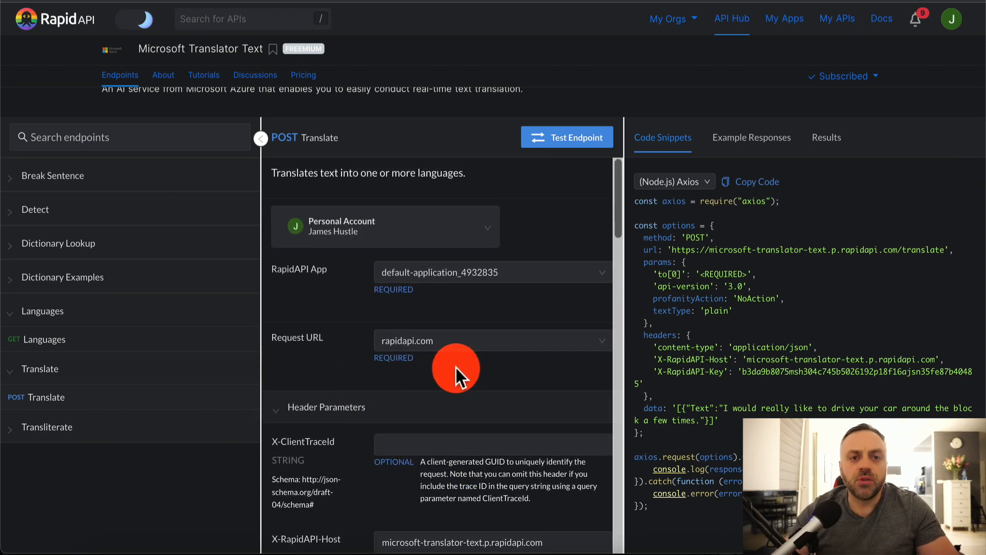
scroll(334, 465, "down", 2)
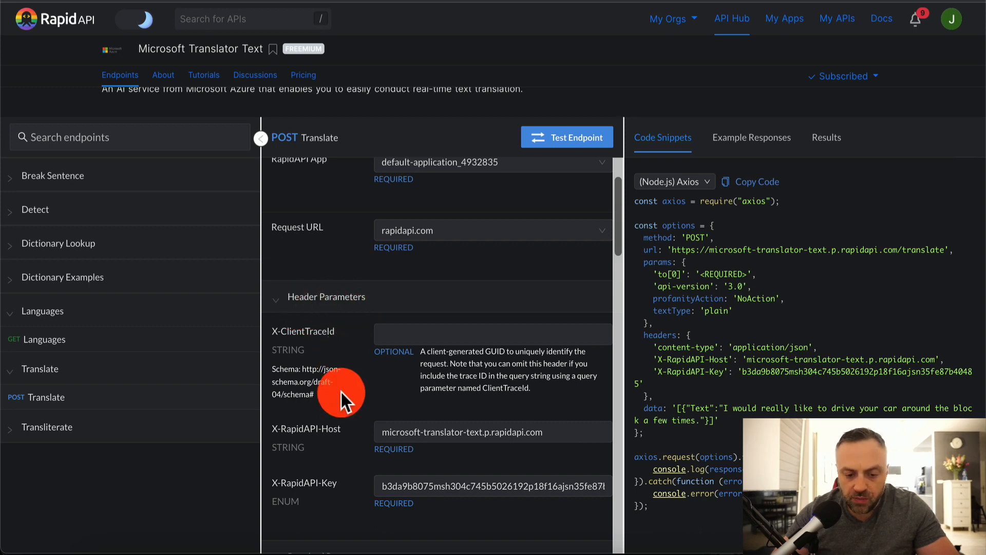
scroll(348, 399, "up", 2)
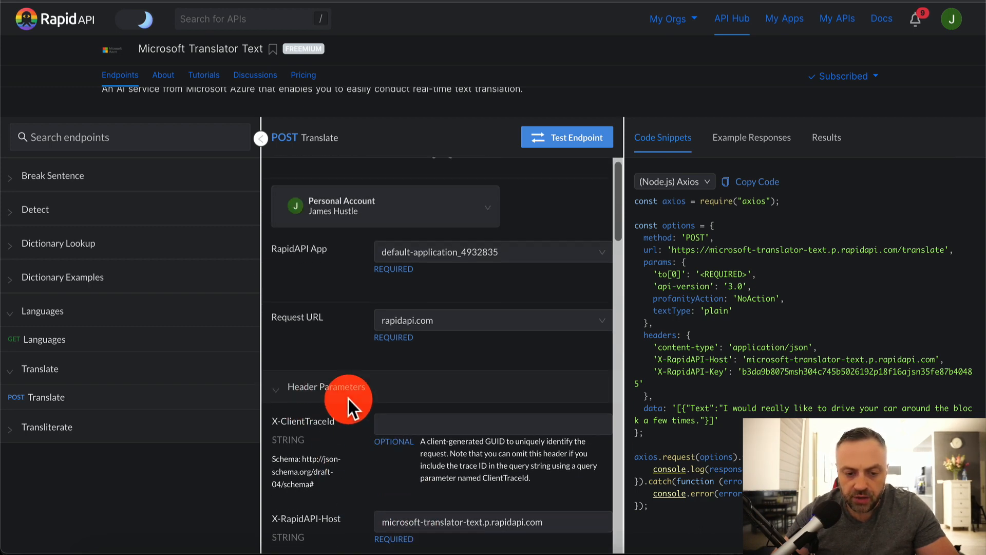
- Review the Translate endpoint's "to" and "api-version" parameters, its optional parameters and the JSON structure of its request body
scroll(348, 399, "down", 8)
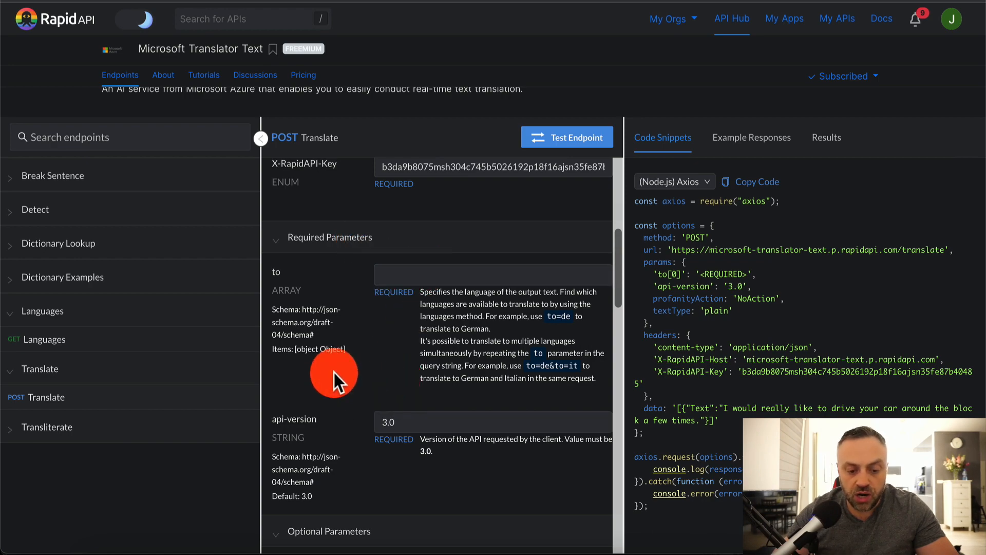
scroll(334, 372, "down", 4)
scroll(334, 372, "down", 20)
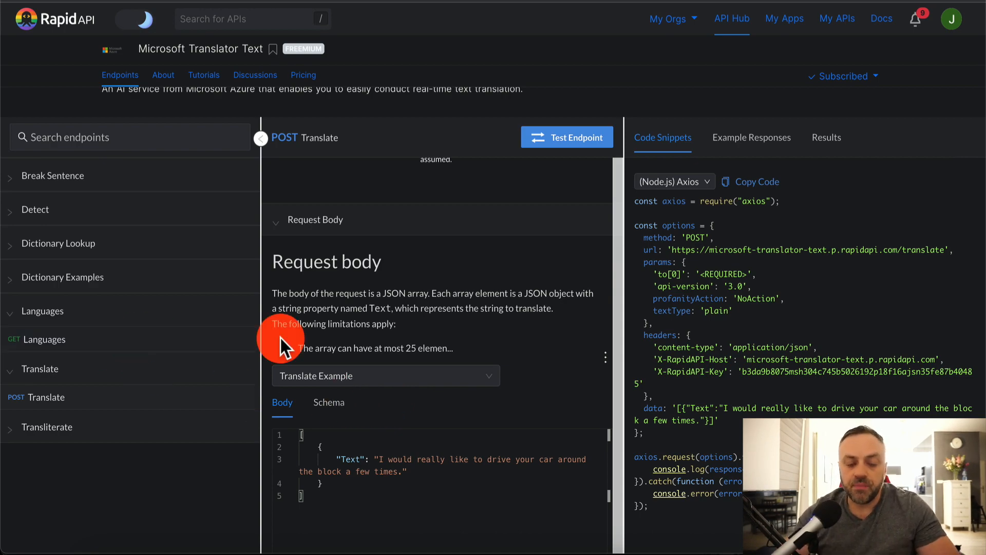
scroll(280, 338, "up", 20)
scroll(281, 338, "down", 15)
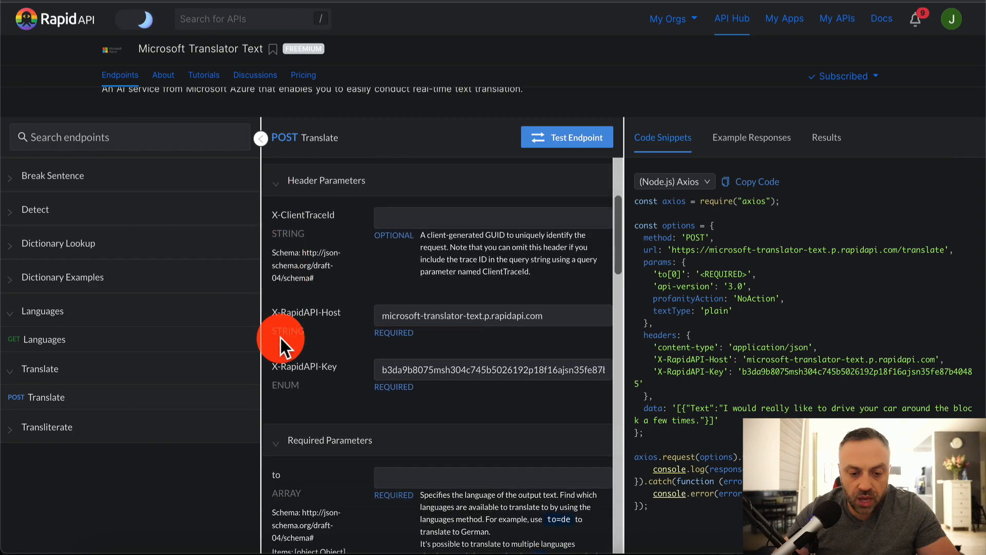
scroll(280, 339, "down", 10)
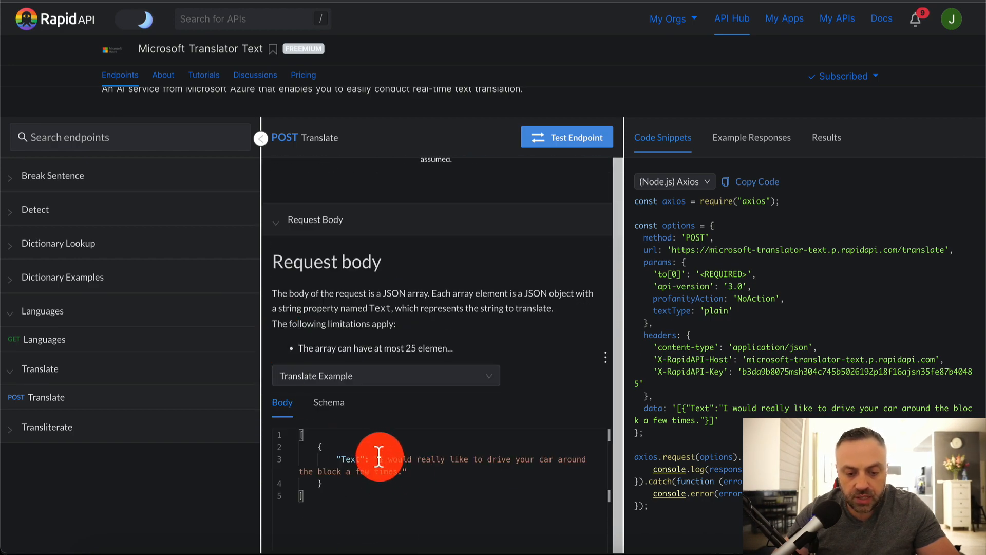
scroll(379, 456, "up", 10)
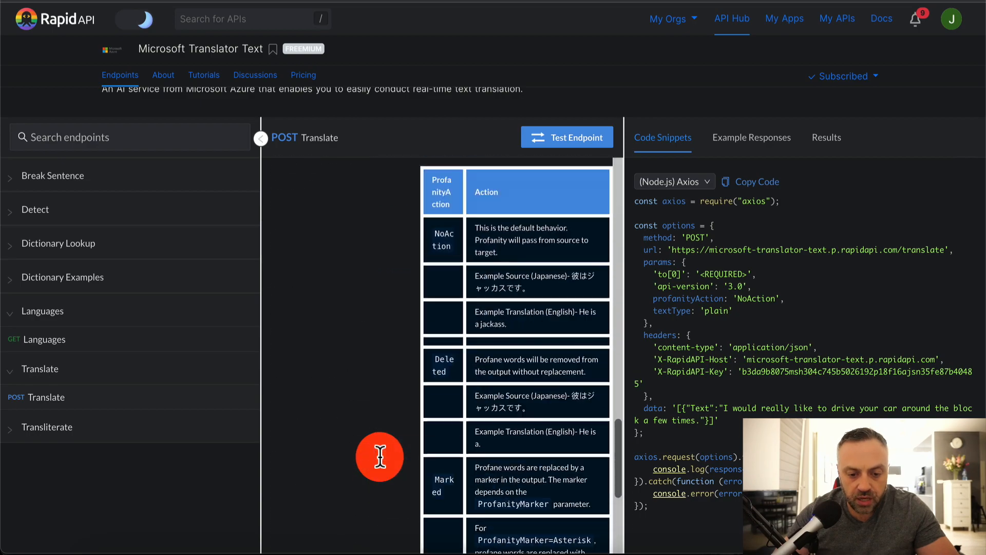
scroll(380, 456, "up", 15)
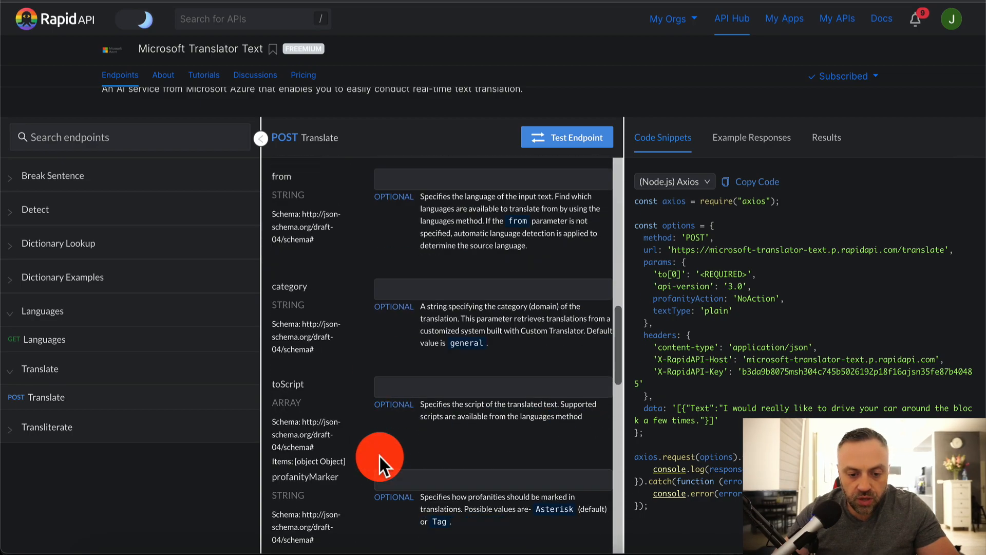
- Set the Translate endpoint's required "to" parameter to es
scroll(380, 456, "down", 1)
left_click(406, 351)
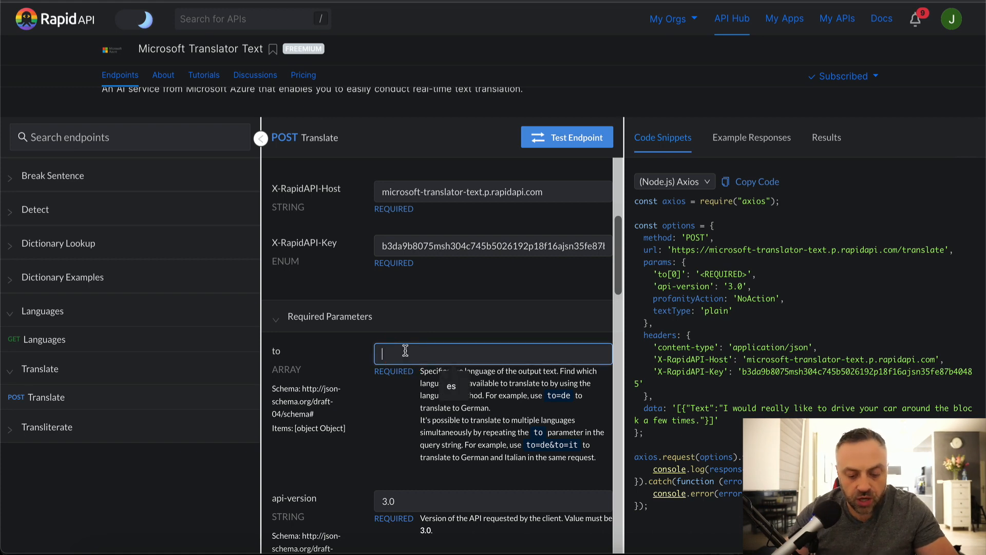
type("es")
left_click(390, 352)
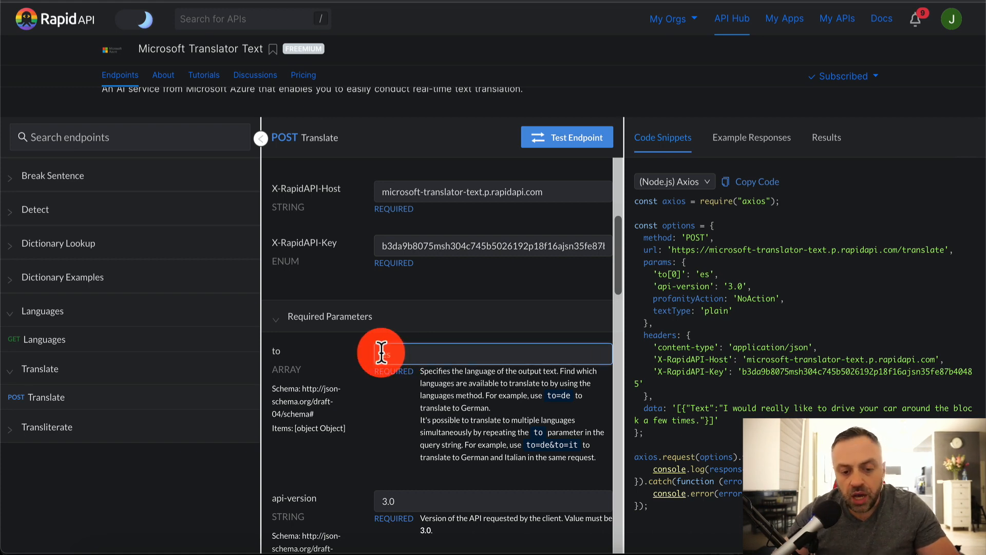
left_click(361, 356)
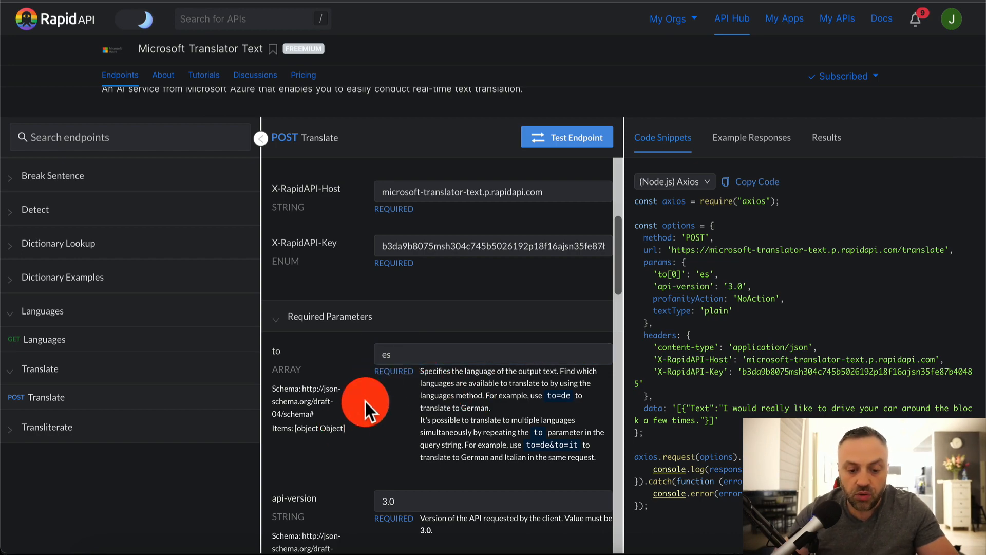
- Replace the "Text" value in the Translate Example request body with "I want to visit Spain."
scroll(365, 402, "down", 15)
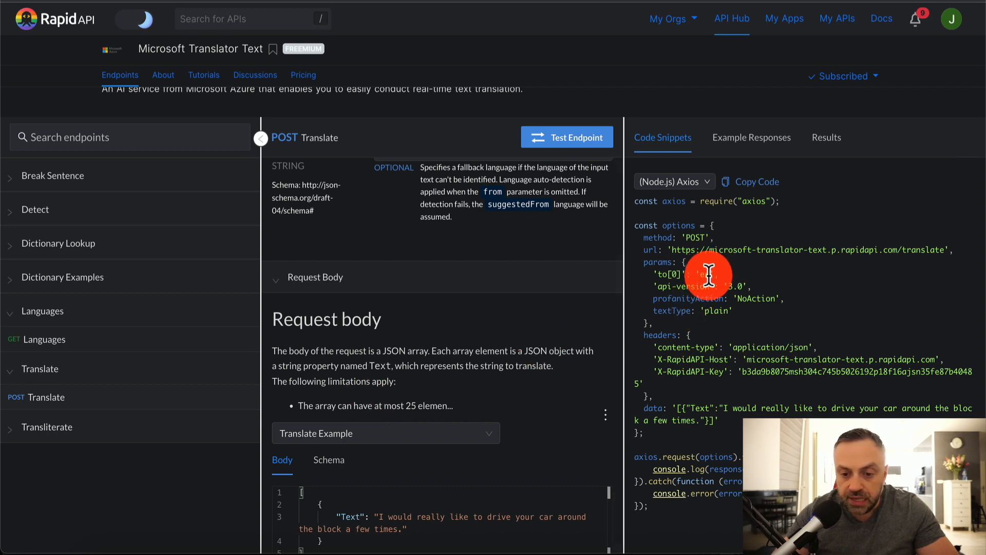
scroll(412, 496, "down", 2)
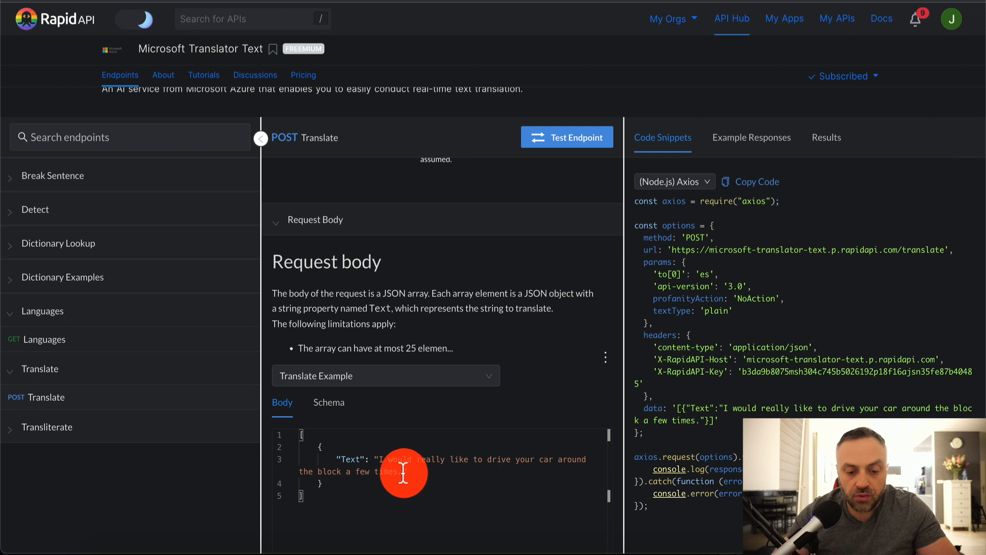
left_click_drag(407, 472, 378, 460)
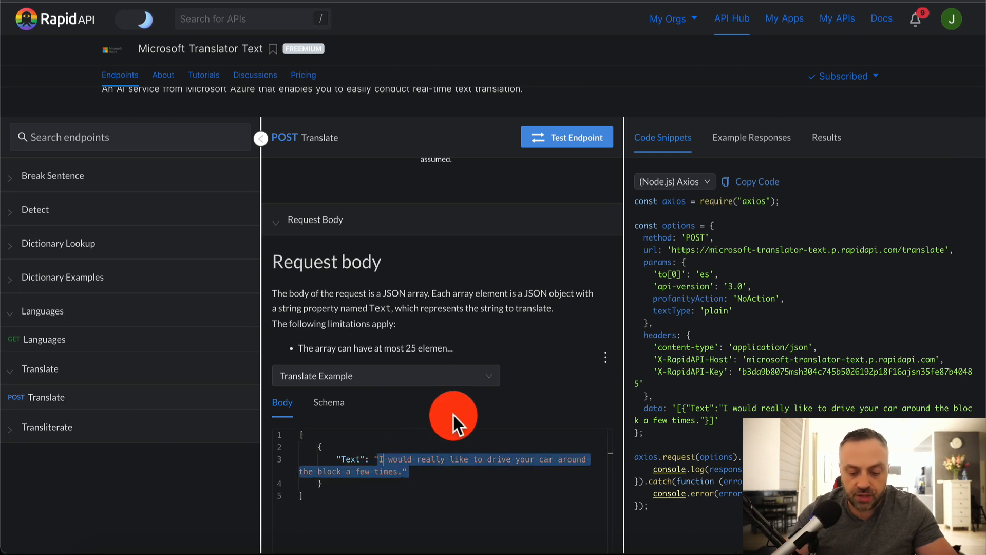
type("II wa")
key("BackSpace")
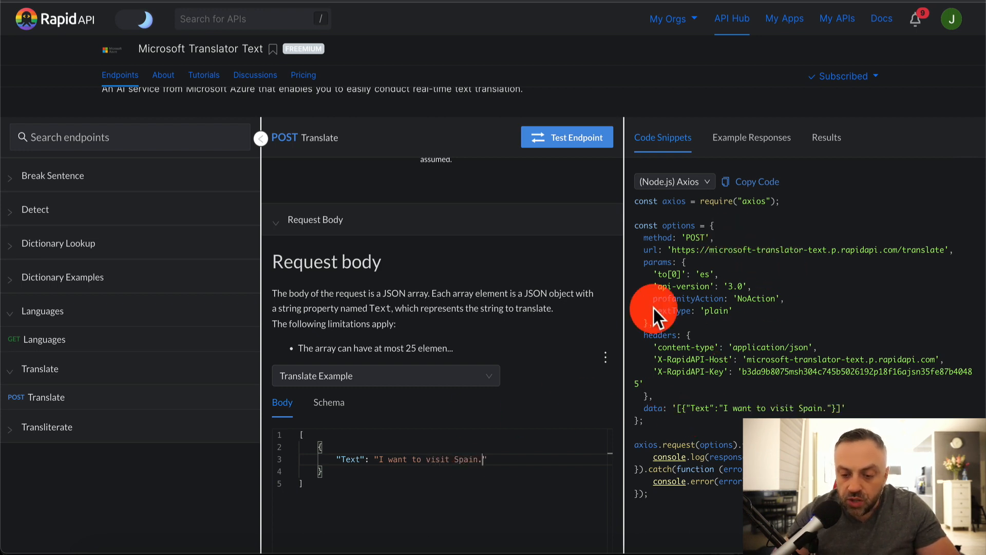
- Run a test request on the Translate endpoint and expand "detectedLanguage" and the first item of "translations" in the response body
left_click(569, 144)
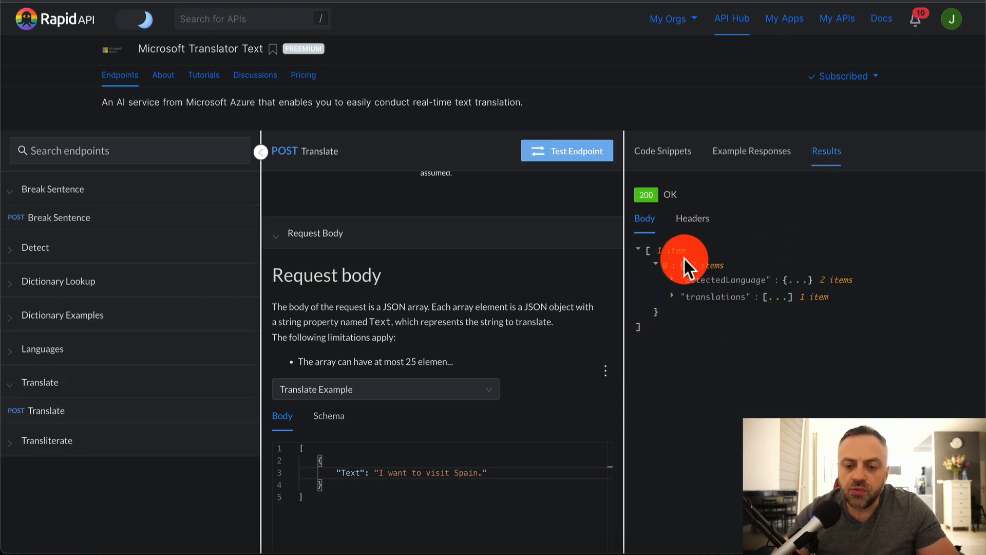
left_click(674, 280)
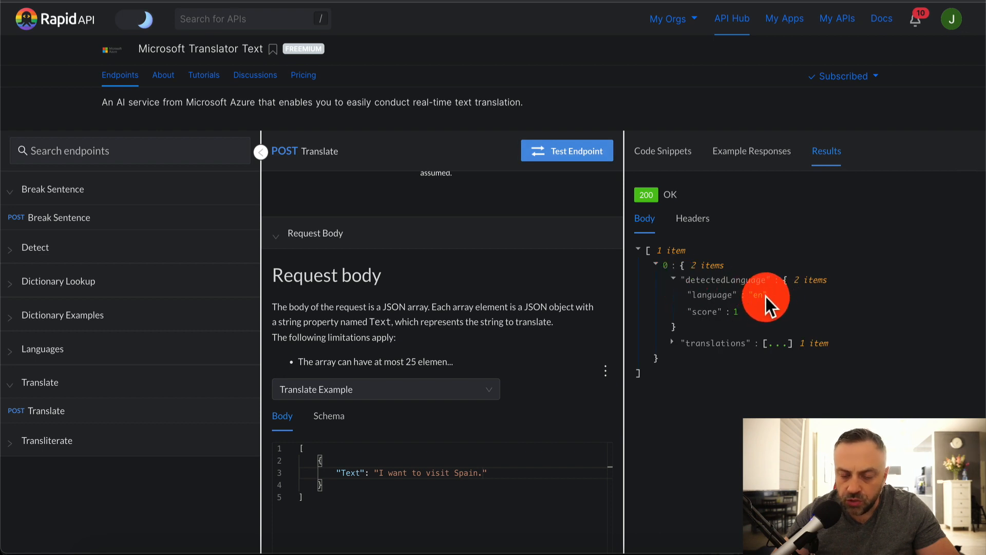
left_click(673, 343)
left_click(692, 358)
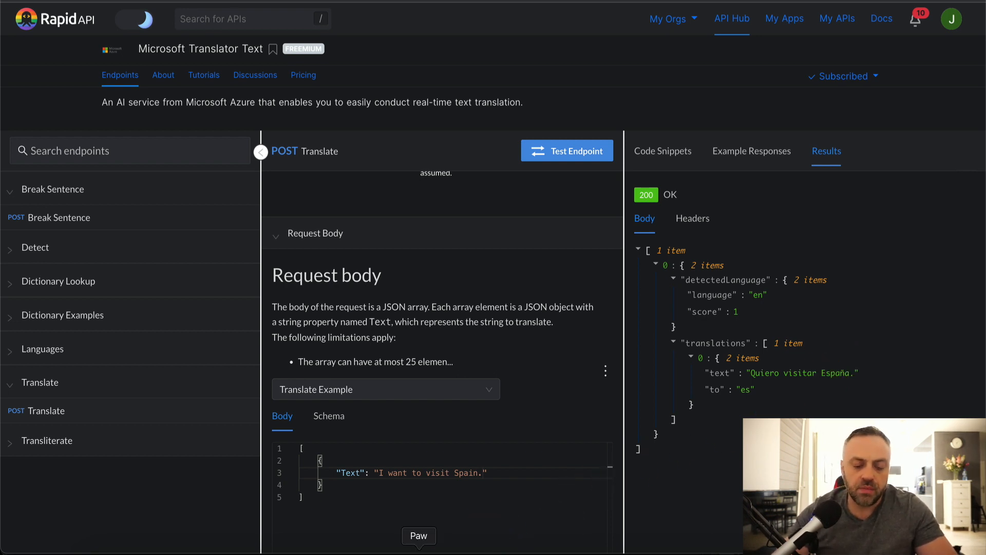
- Switch to Paw and review the description, headers and URL parameters of the POST /translate request
left_click(419, 553)
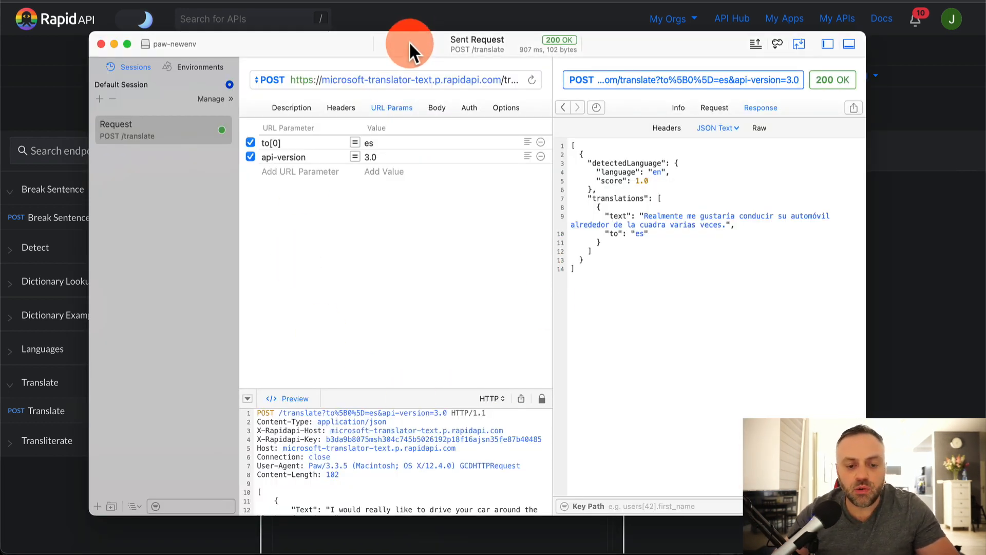
left_click_drag(409, 42, 421, 30)
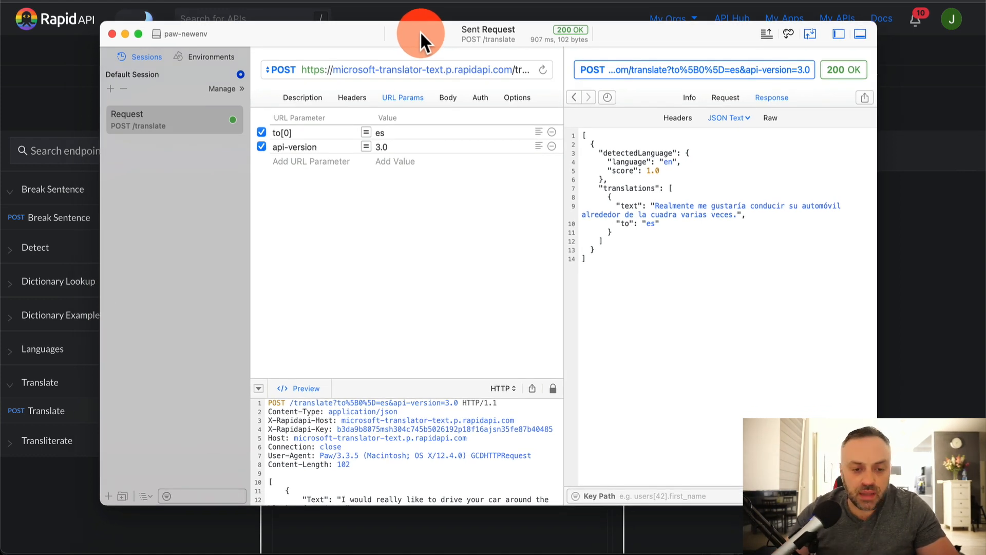
key("super+Tab")
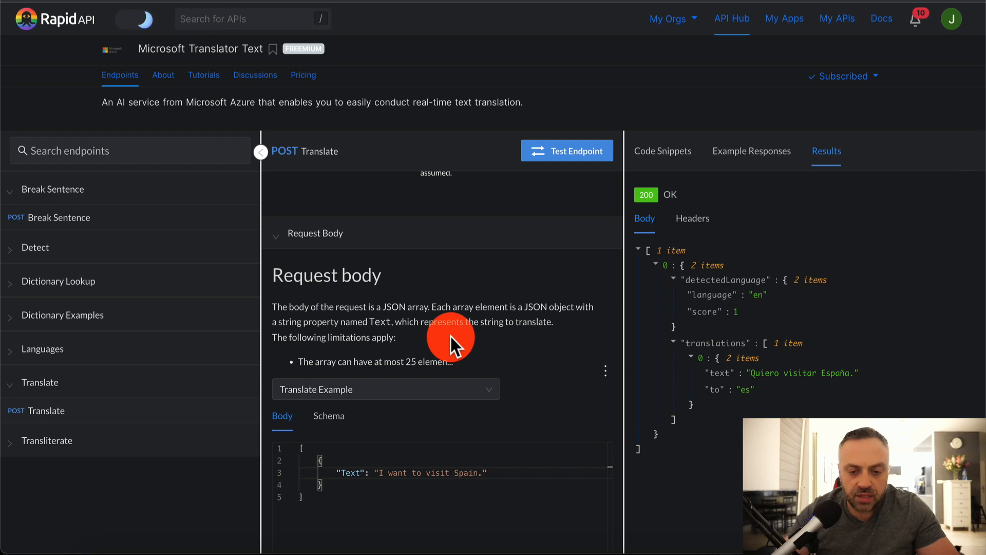
key("super+Tab")
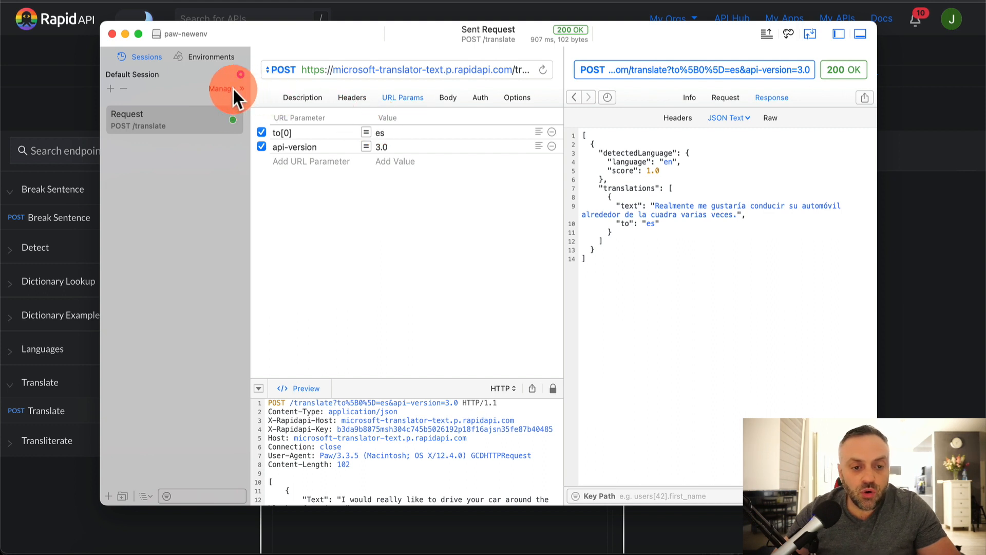
left_click(303, 98)
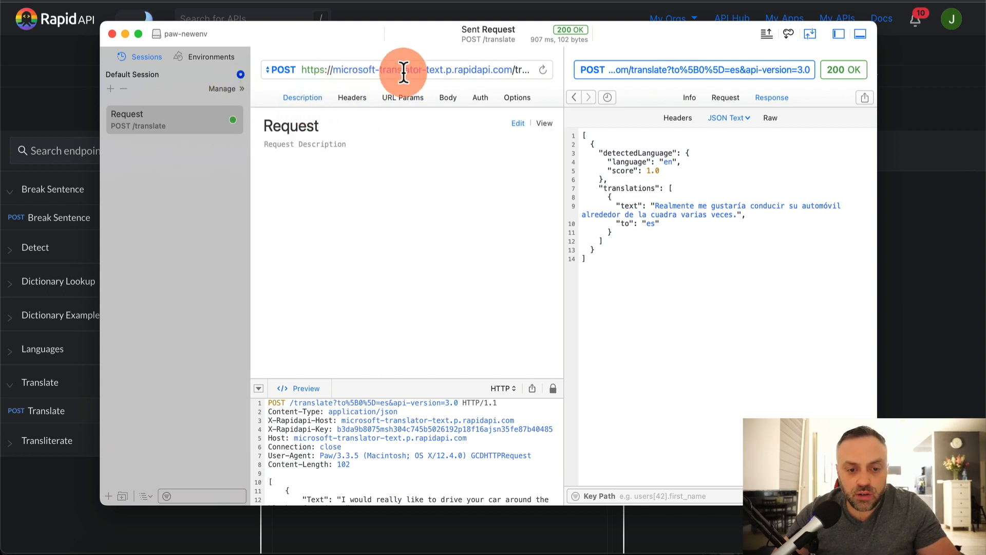
left_click(357, 98)
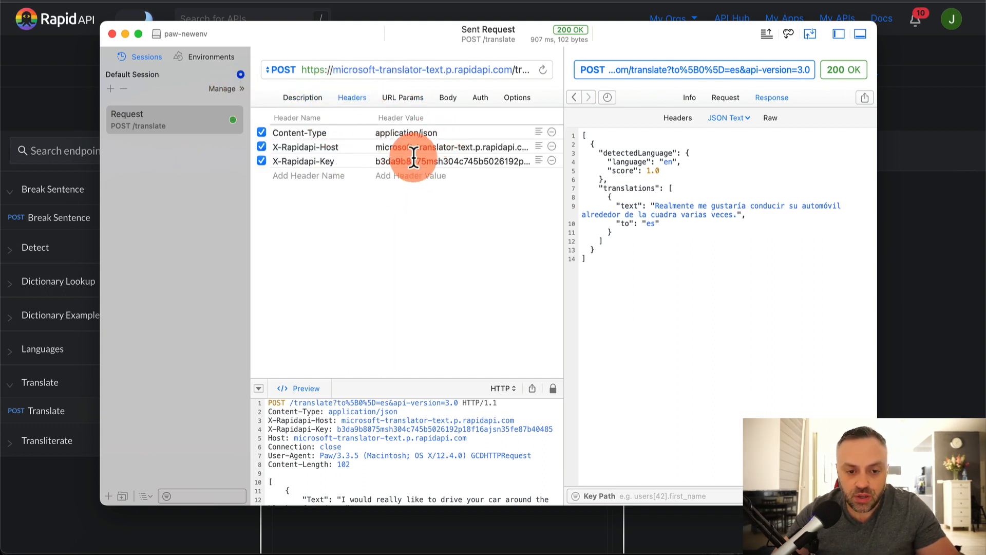
left_click(418, 99)
left_click(419, 126)
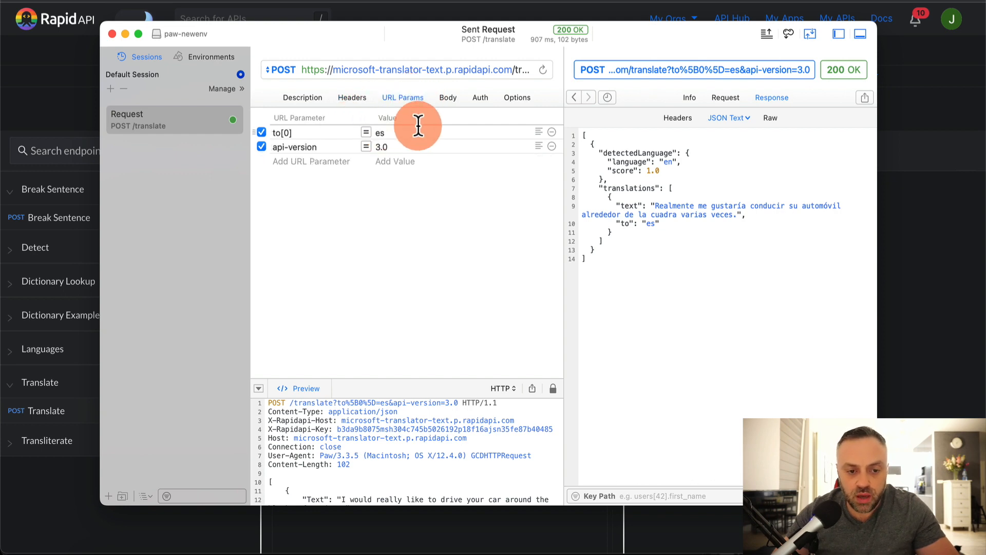
- Change the text in the POST /translate request's body to "I want to visit Spain." and send the request
left_click(447, 98)
left_click(343, 164)
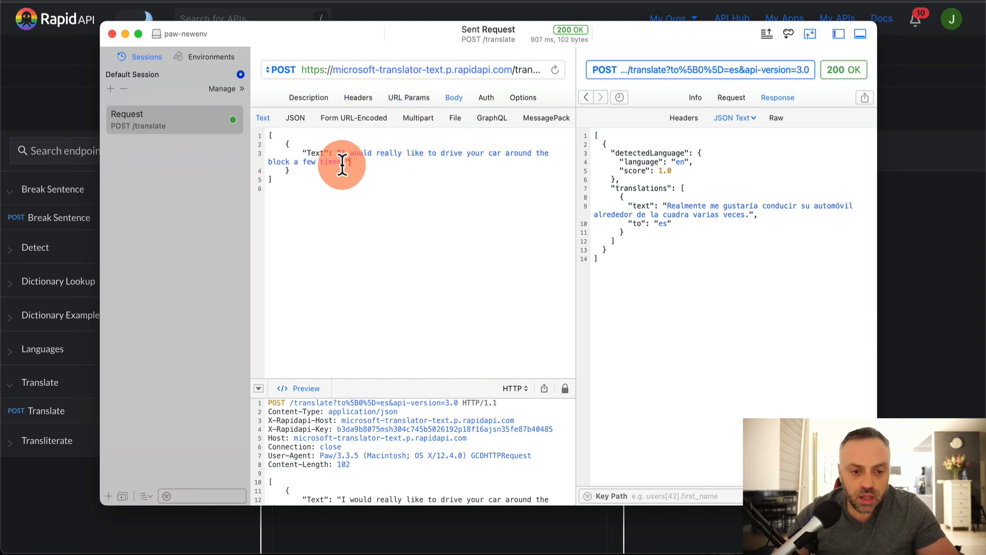
left_click_drag(344, 164, 341, 154)
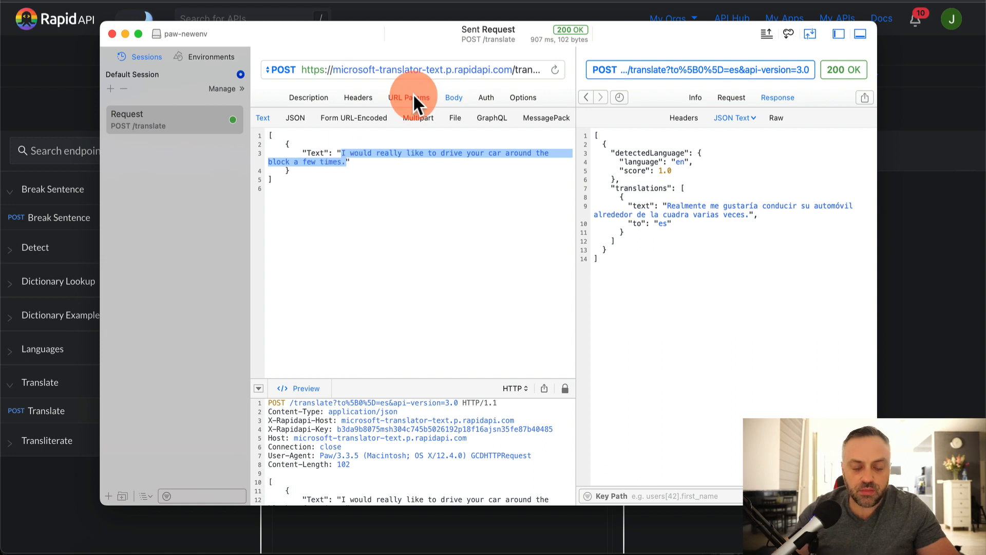
type("I want to visit Spain")
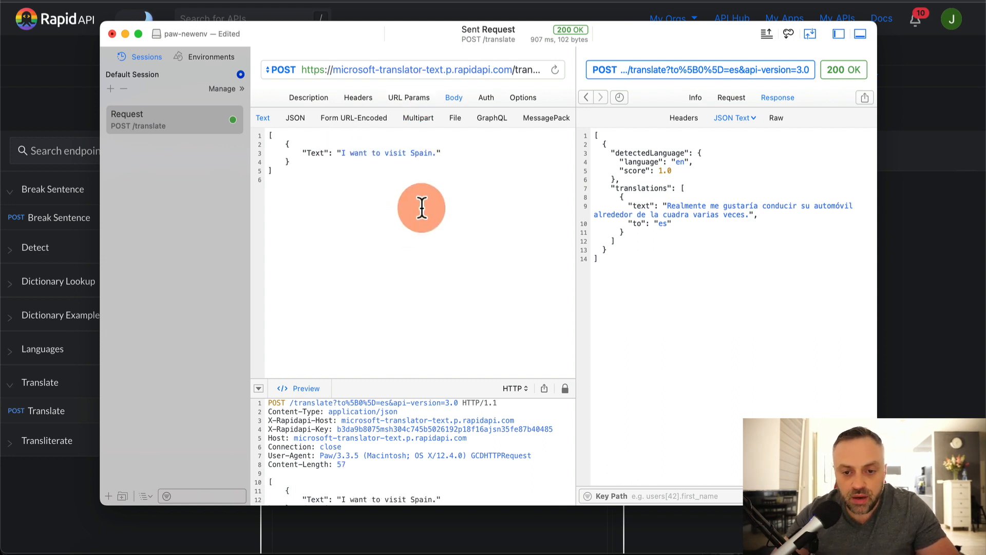
left_click(550, 41)
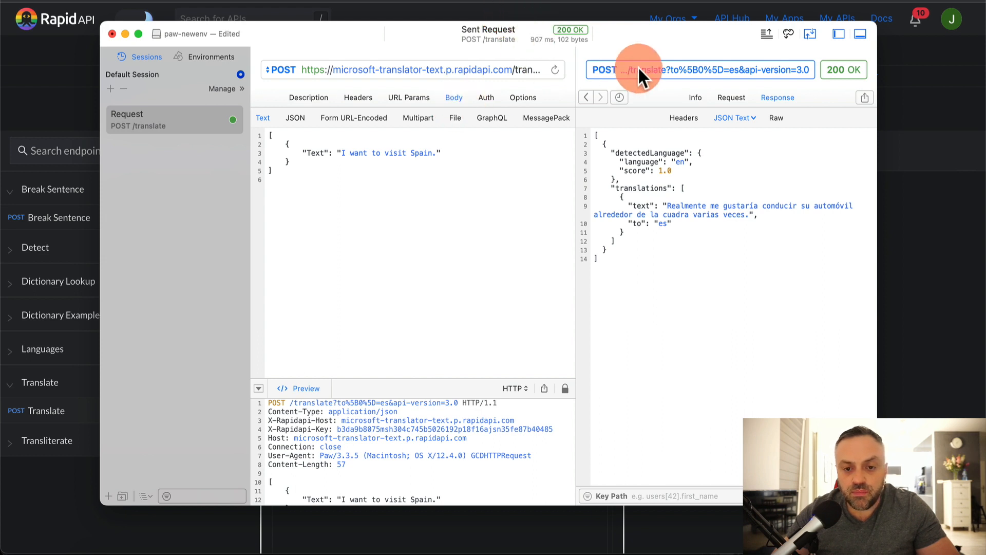
left_click(485, 68)
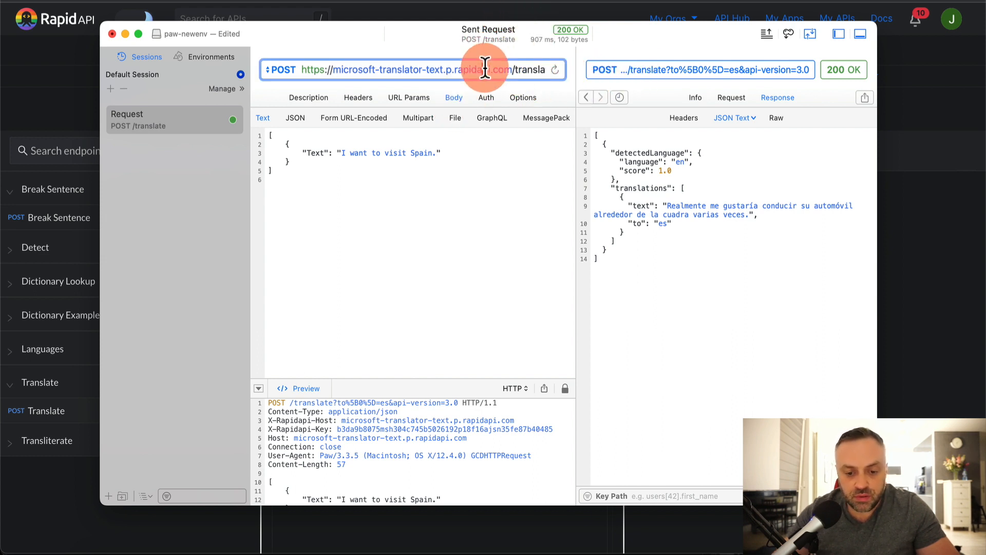
key("Return")
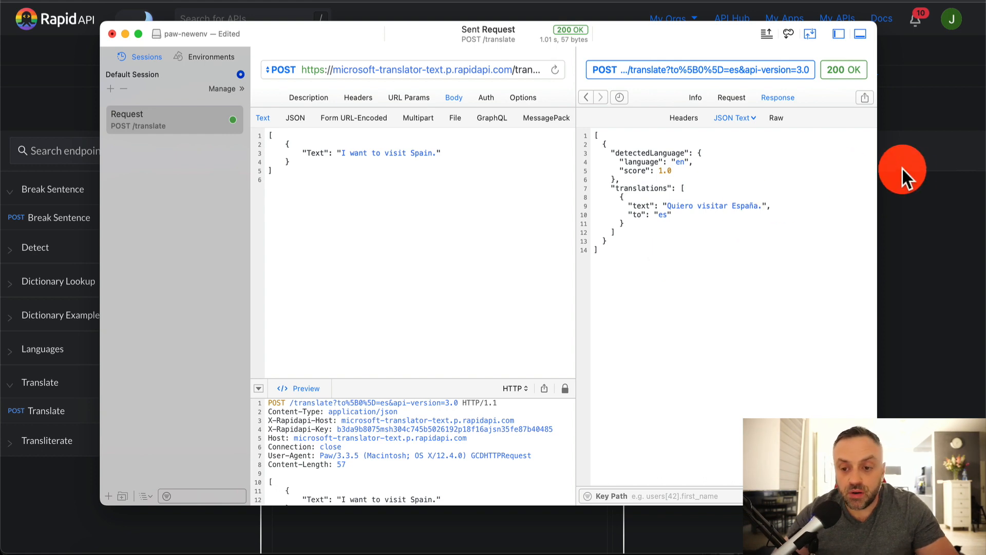
- Switch to FlutterFlow, create a blank project named TranslateApp and skip the welcome introduction
left_click(920, 179)
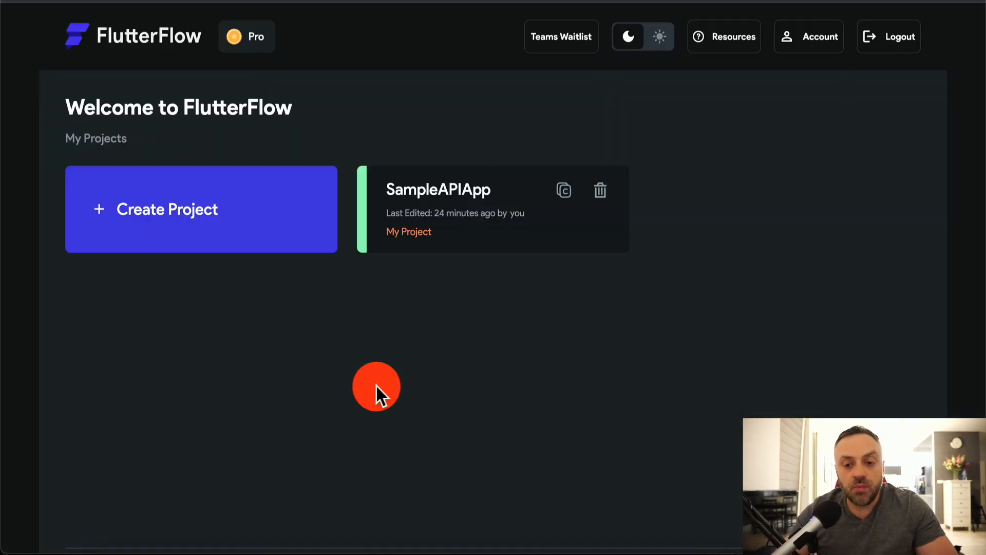
left_click(249, 223)
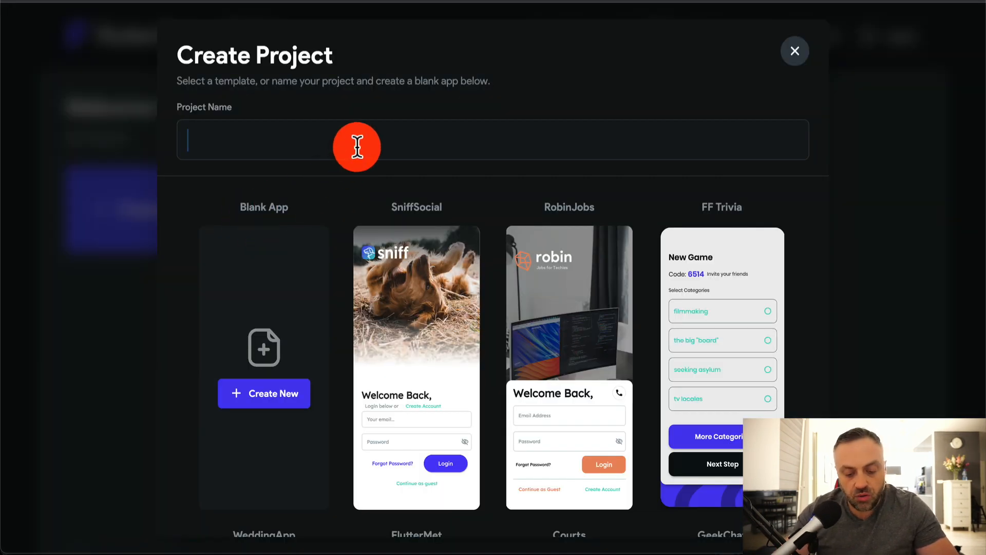
type("Translate")
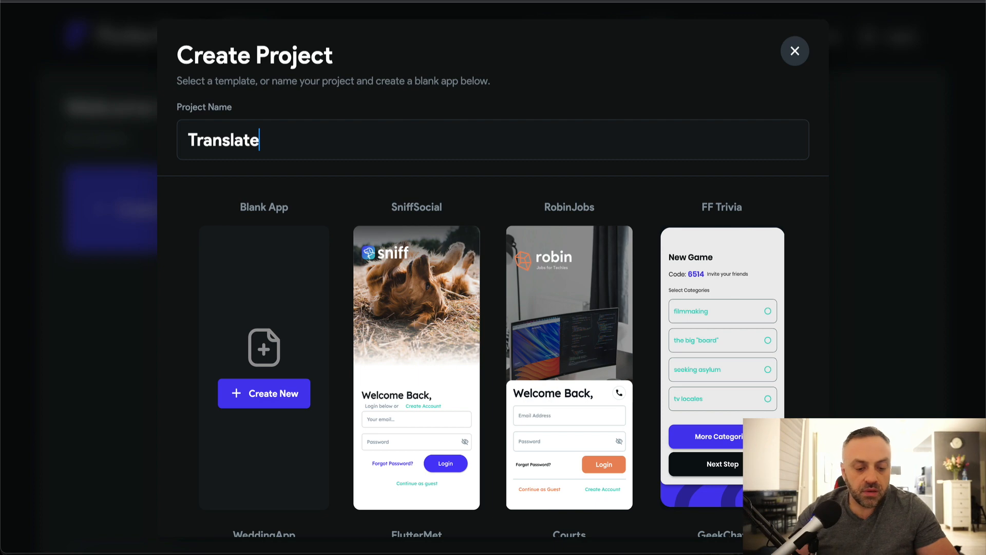
type("App")
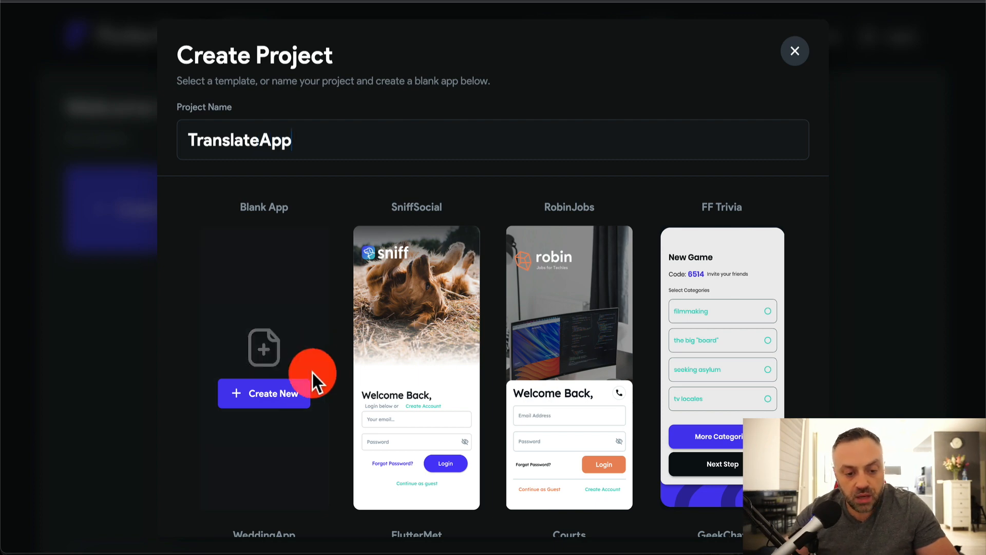
left_click(287, 393)
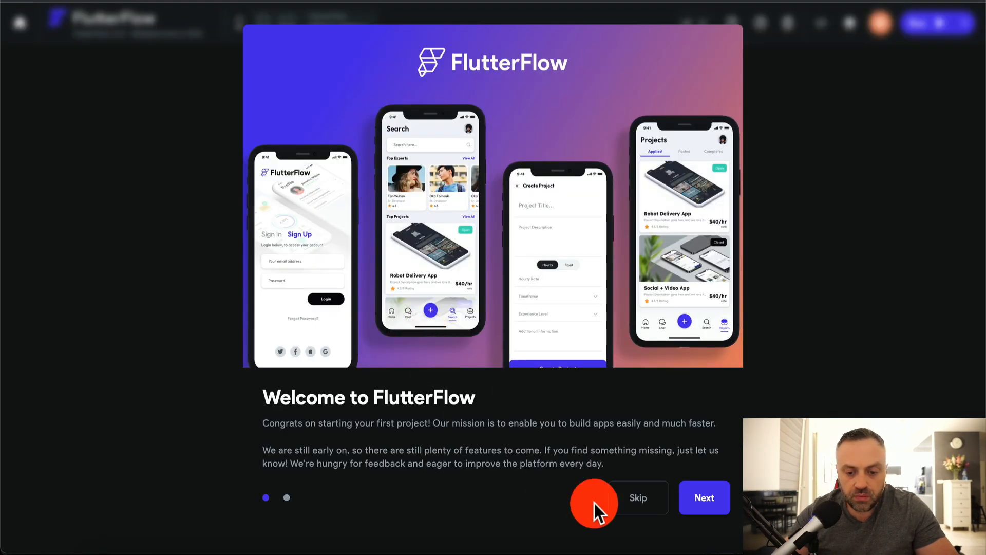
left_click(649, 501)
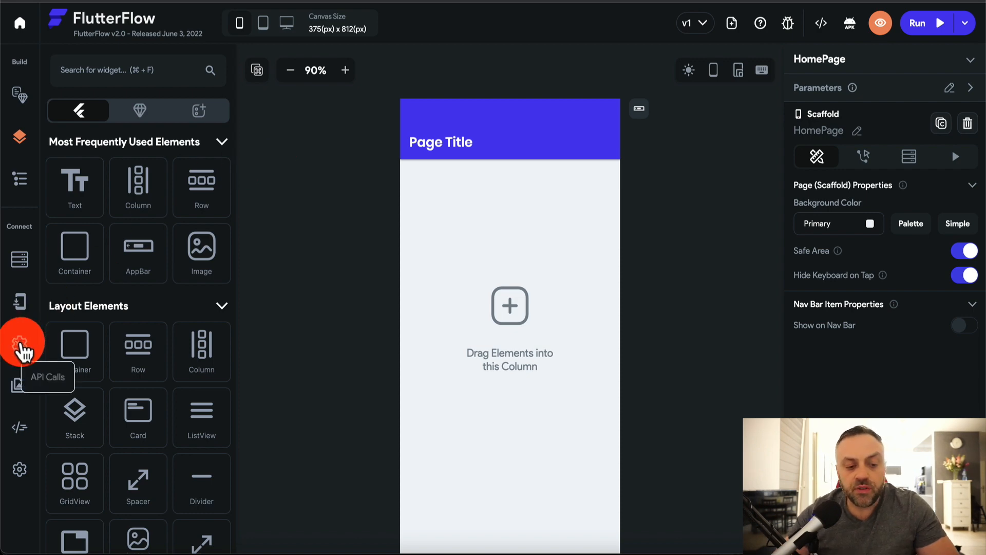
- Add an API call named TranslateAPI and set its method type to POST
left_click(21, 345)
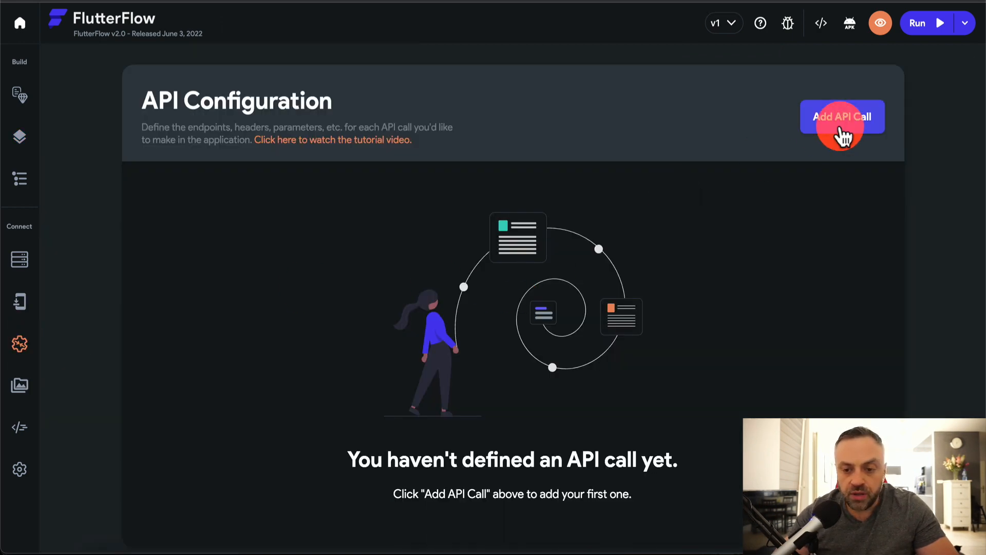
left_click(853, 126)
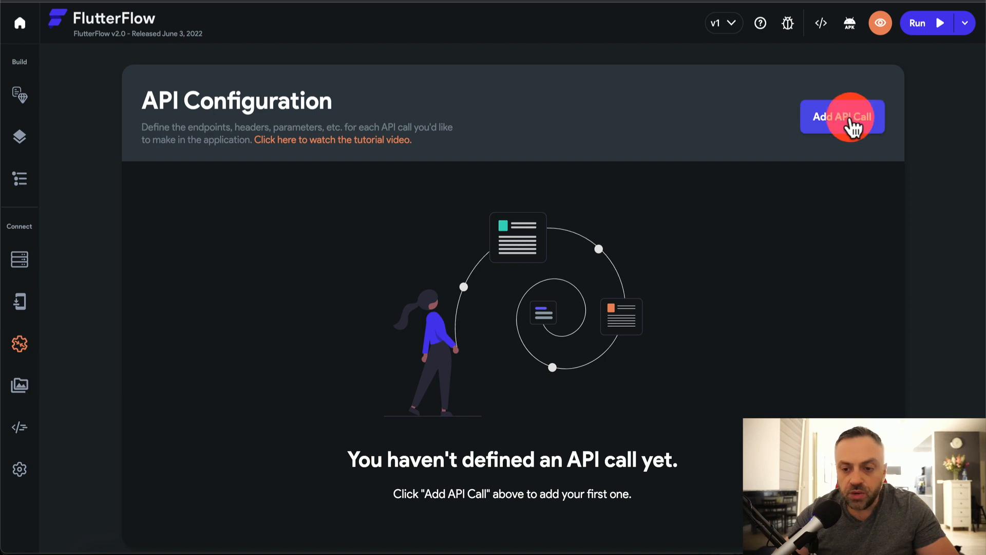
left_click(249, 261)
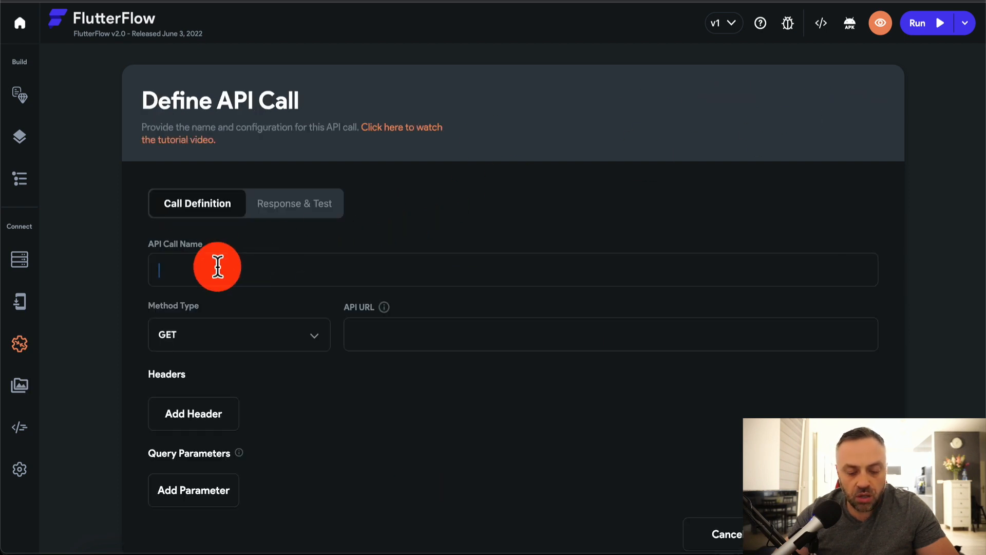
type("TranslateAPI")
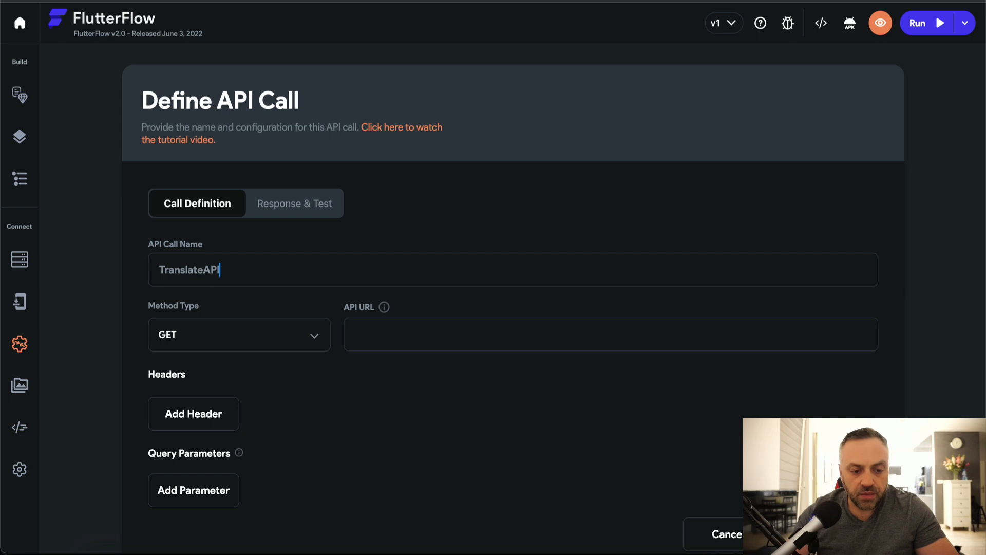
left_click(229, 336)
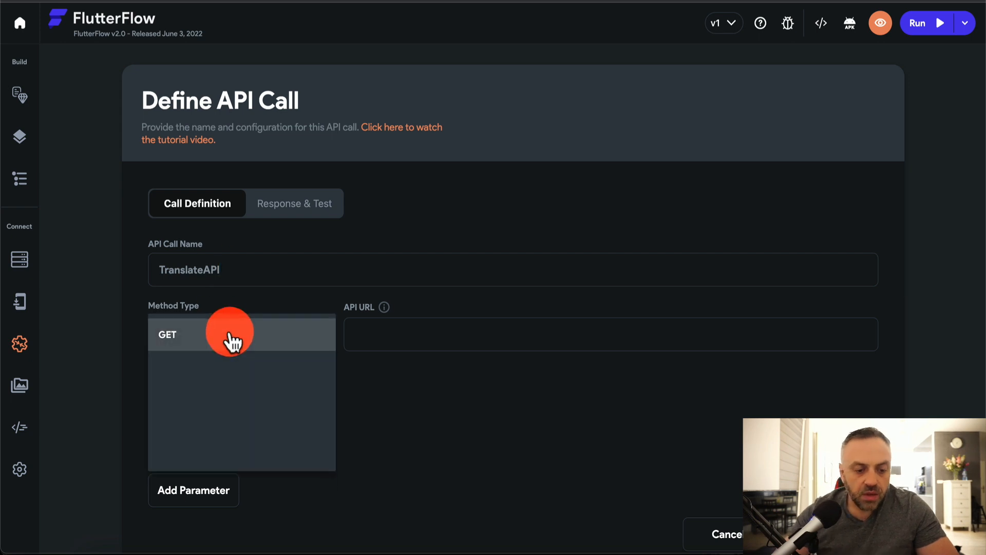
left_click(242, 370)
left_click(403, 330)
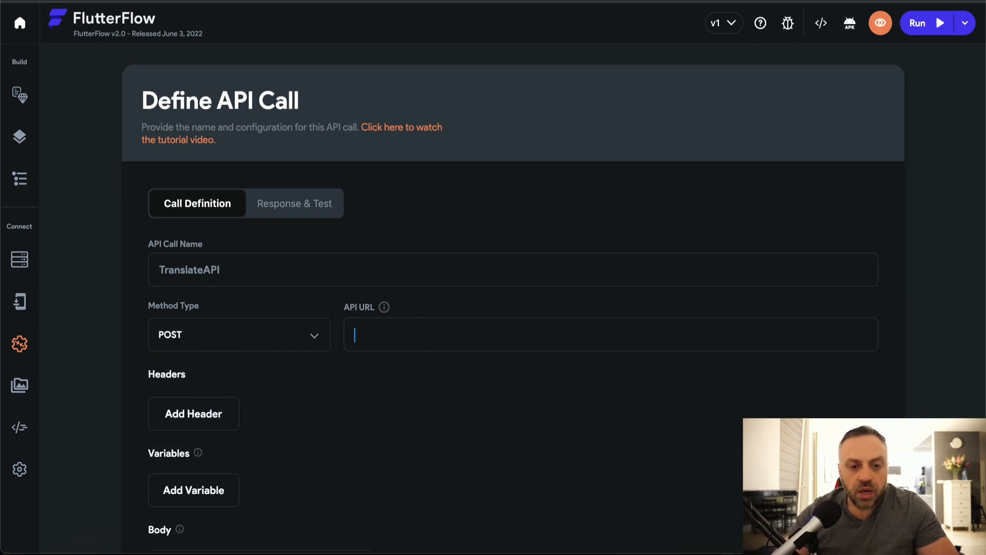
key("alt+Tab")
left_click(324, 85)
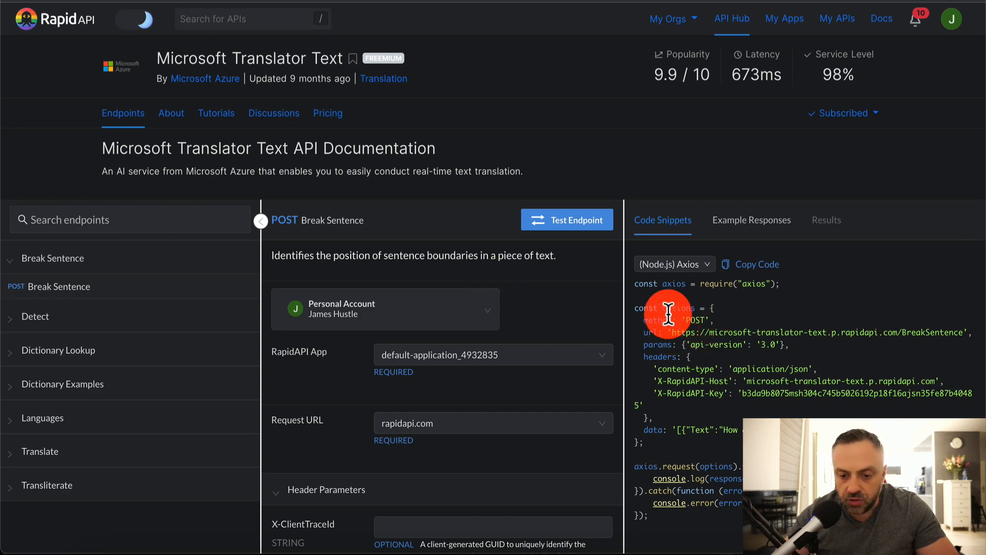
left_click_drag(673, 332, 953, 337)
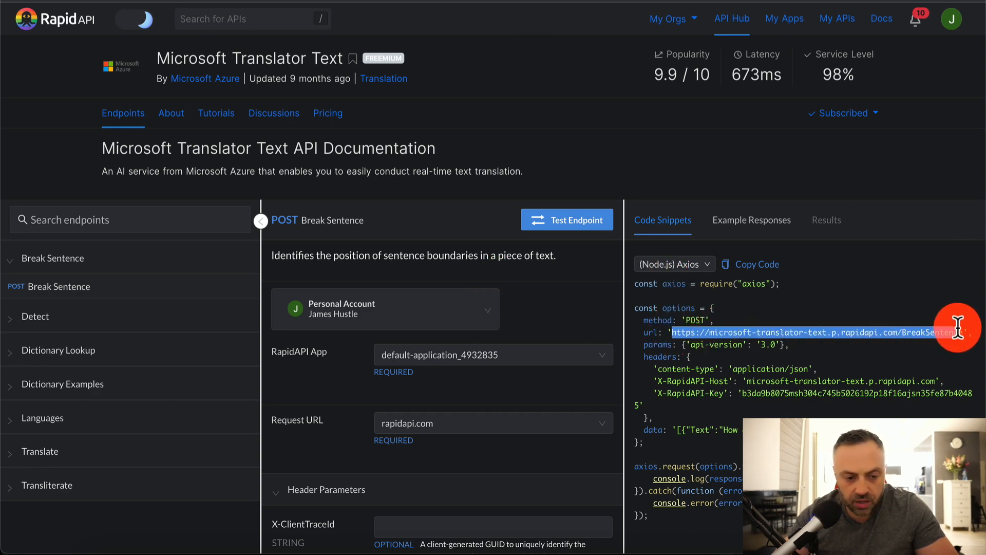
left_click(138, 452)
left_click(87, 480)
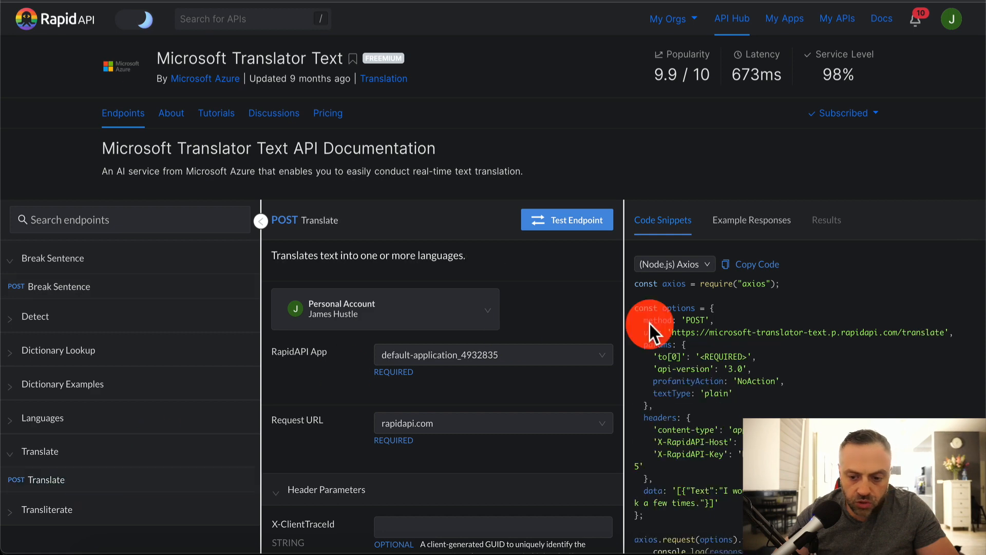
left_click_drag(673, 333, 948, 331)
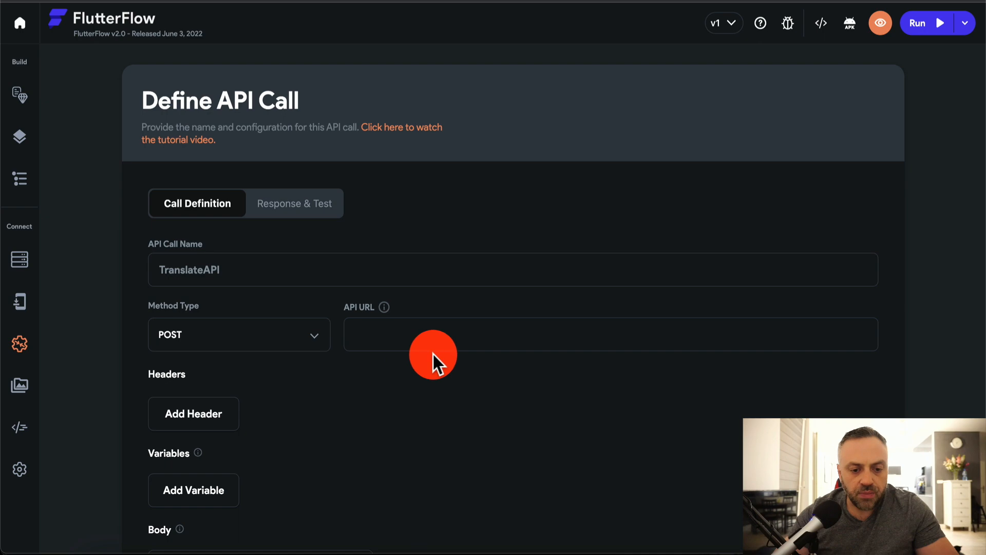
type("https://microsoft-translator-text.p.rapidapi.com/translate")
- Copy the X-RapidAPI-Host value from RapidAPI and add a header in FlutterFlow with the value microsoft-translator-text.p.rapidapi.com
scroll(289, 431, "down", 3)
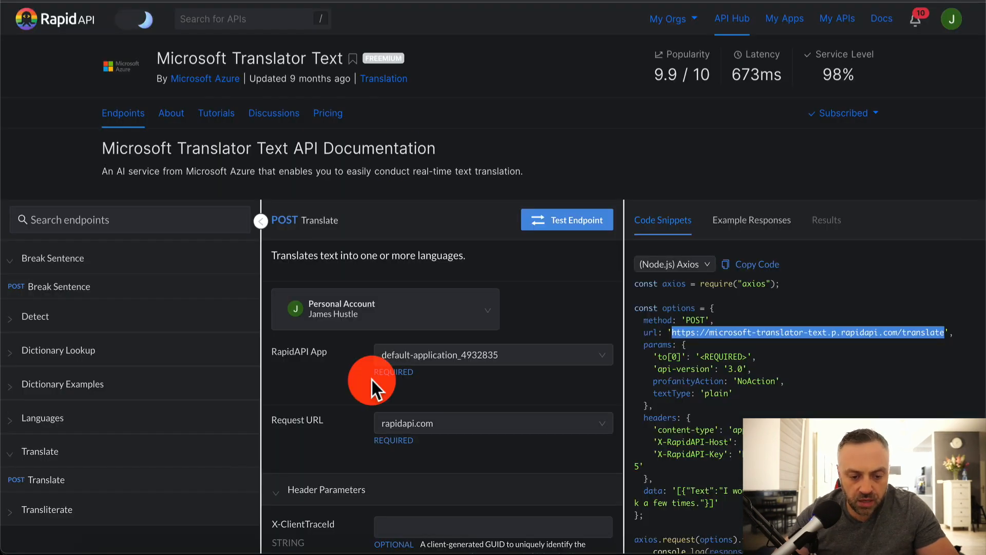
scroll(372, 380, "down", 5)
scroll(372, 380, "up", 1)
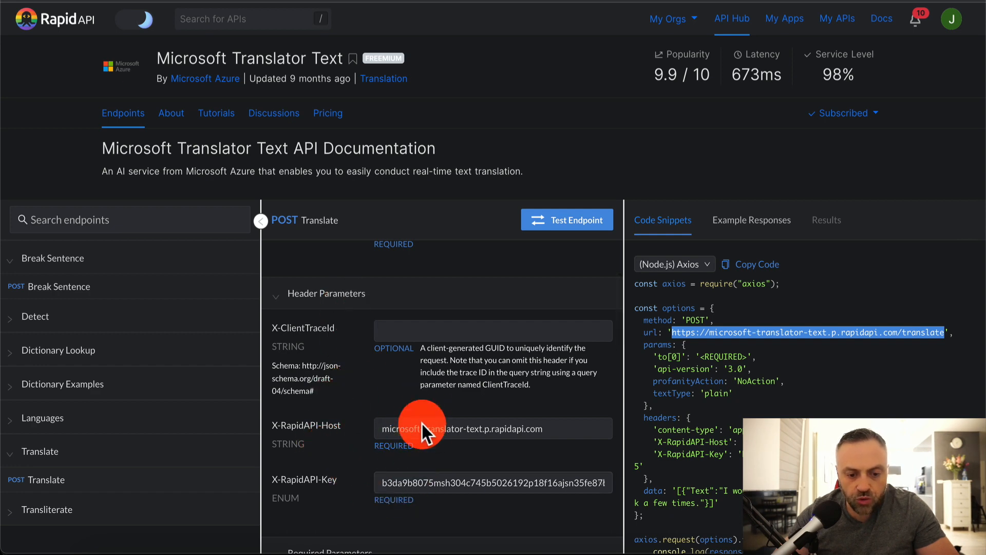
left_click_drag(387, 427, 555, 427)
key("ctrl+c")
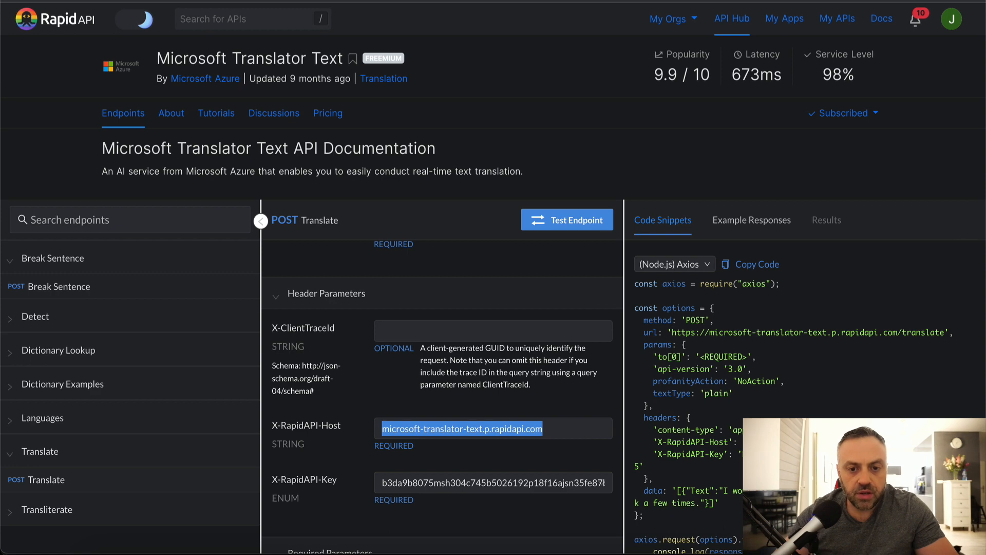
key("ctrl+Tab")
left_click(205, 271)
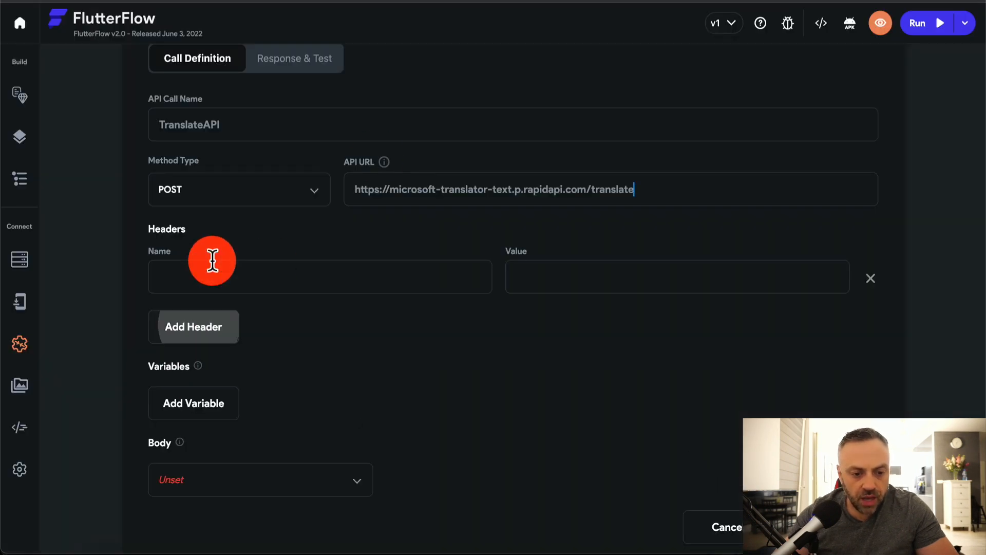
left_click(570, 289)
key("ctrl+v")
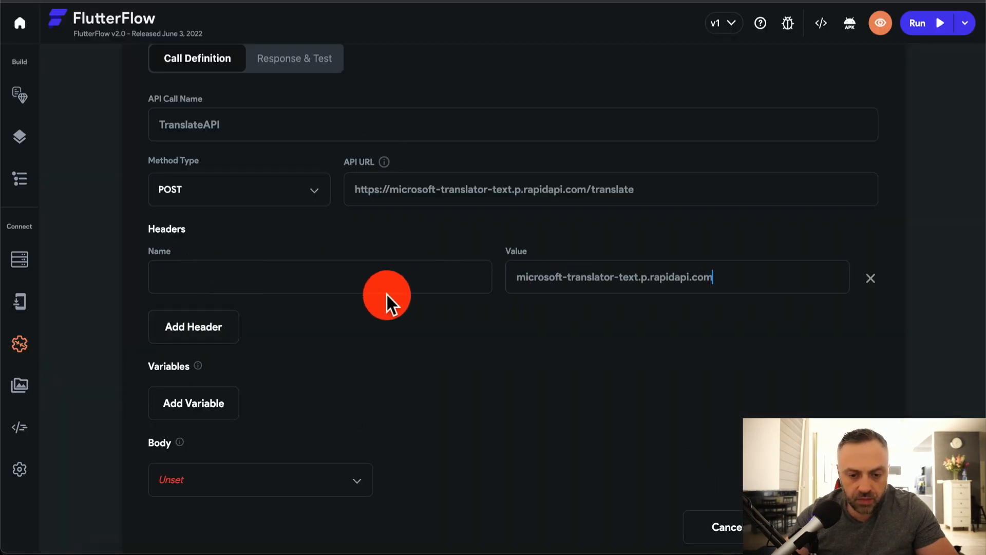
- Add a second header to the API call and paste the RapidAPI key from the Translate code snippet as its value
left_click(218, 337)
key("ctrl+Tab")
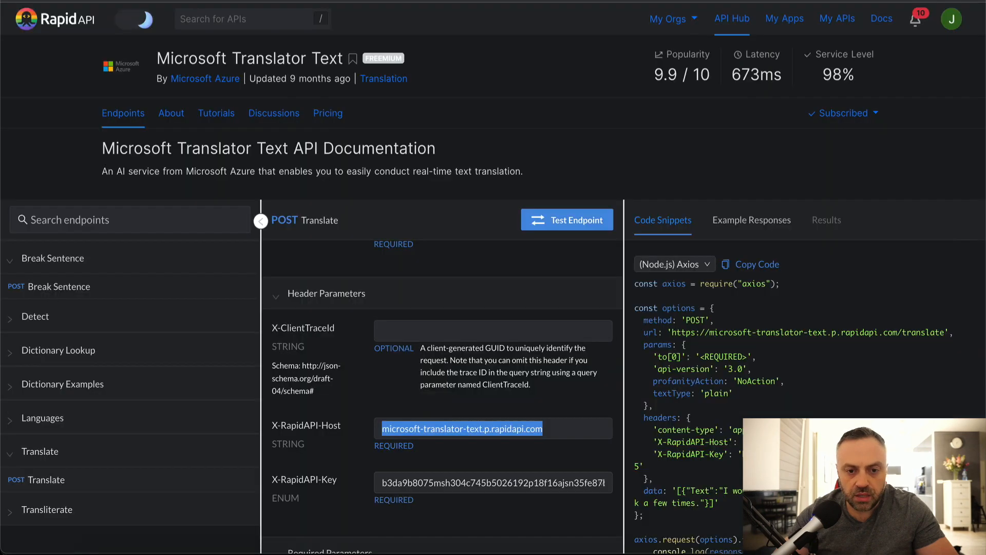
left_click(377, 482)
left_click(381, 483)
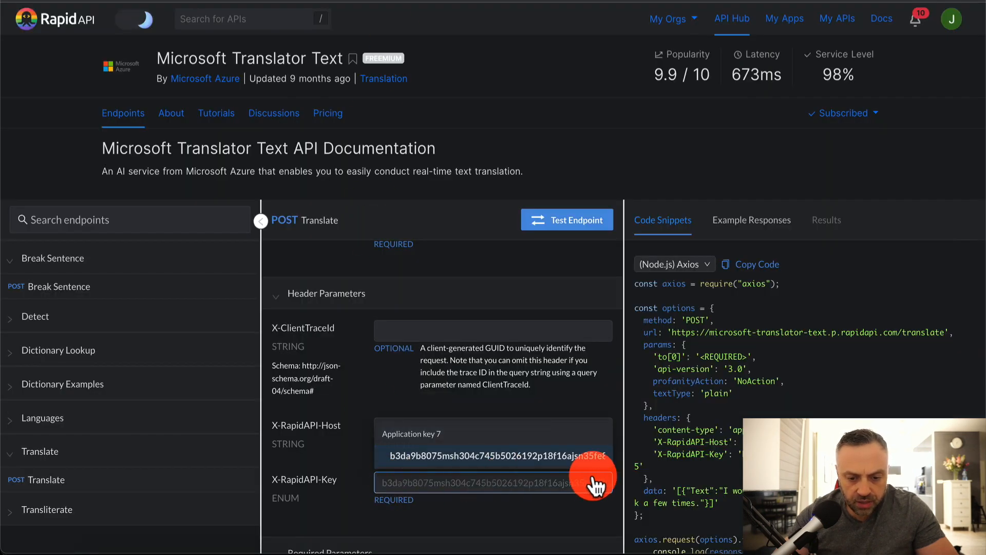
left_click(462, 482)
left_click(462, 482)
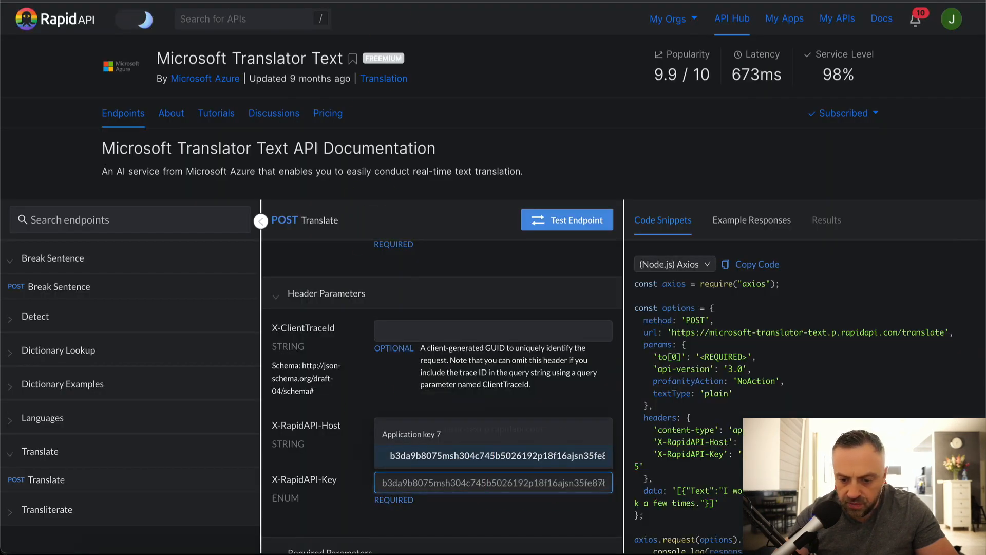
left_click(771, 452)
left_click_drag(743, 456, 638, 468)
key("ctrl+c")
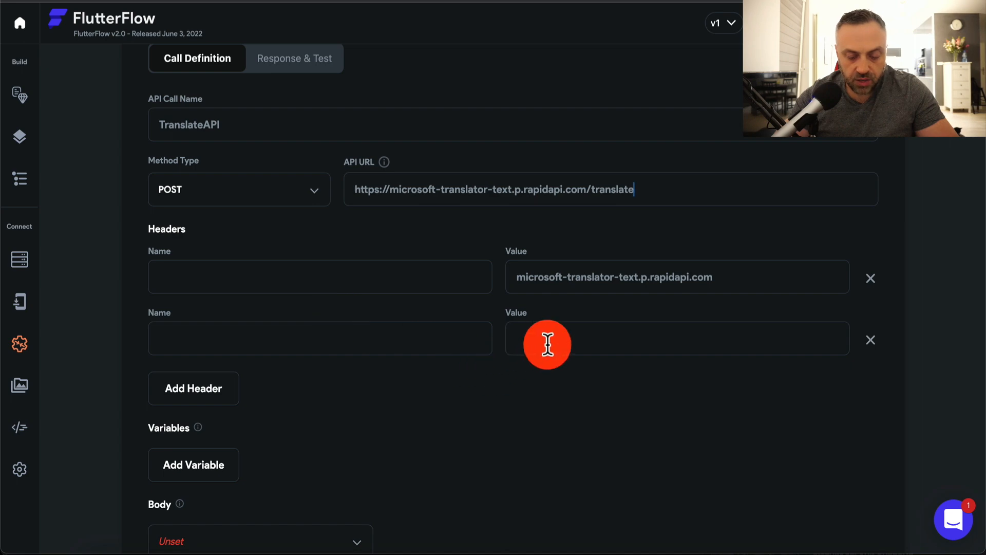
left_click(547, 344)
key("ctrl+v")
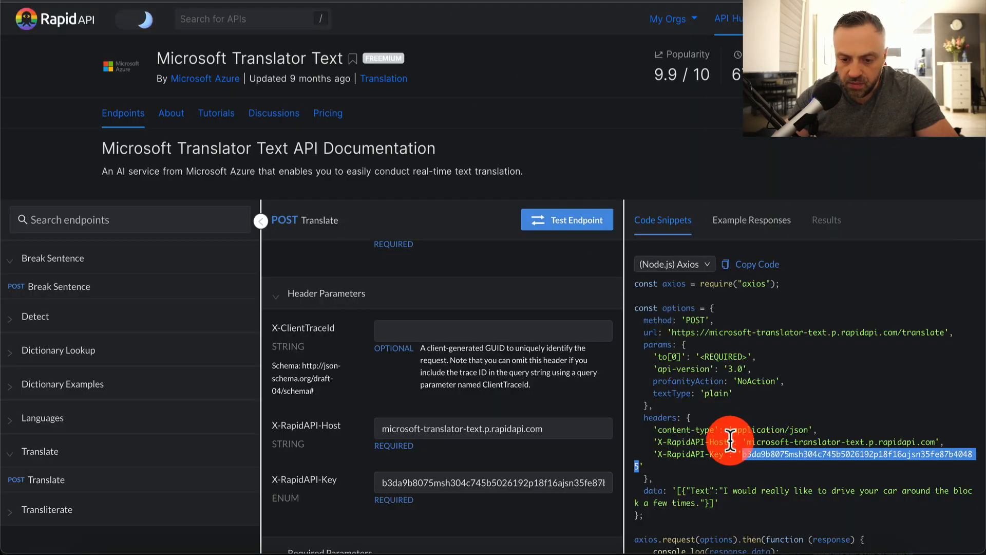
- Copy the header names from RapidAPI's snippet, naming the host header X-RapidAPI-Host and the key header X-RapidAPI-Key in FlutterFlow
left_click_drag(730, 442, 658, 442)
key("ctrl+c")
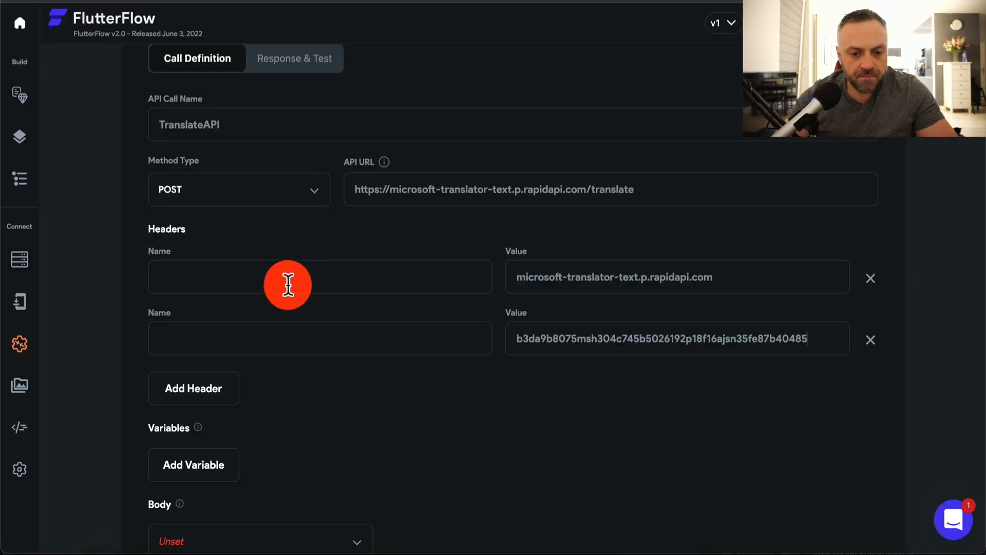
left_click(288, 285)
key("ctrl+v")
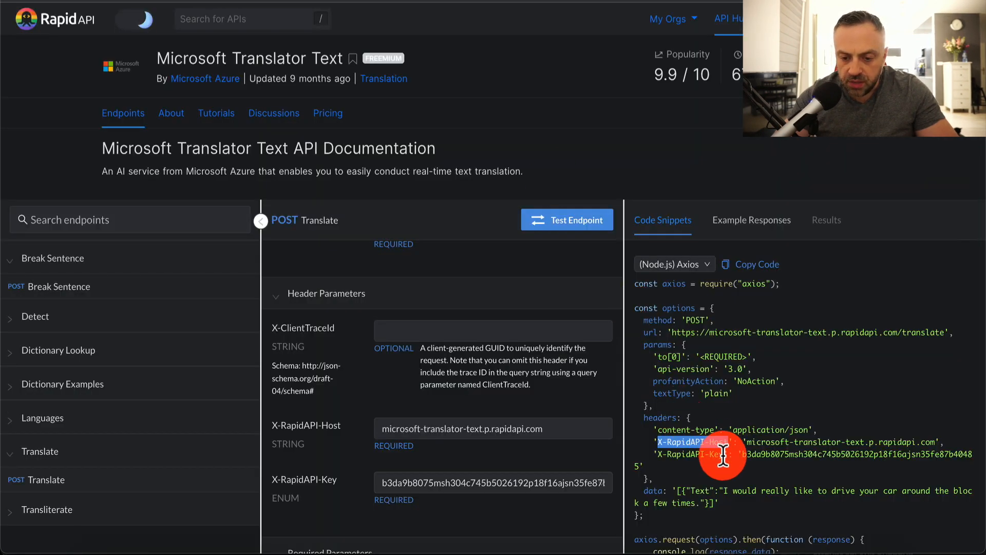
left_click_drag(724, 454, 658, 455)
key("ctrl+c")
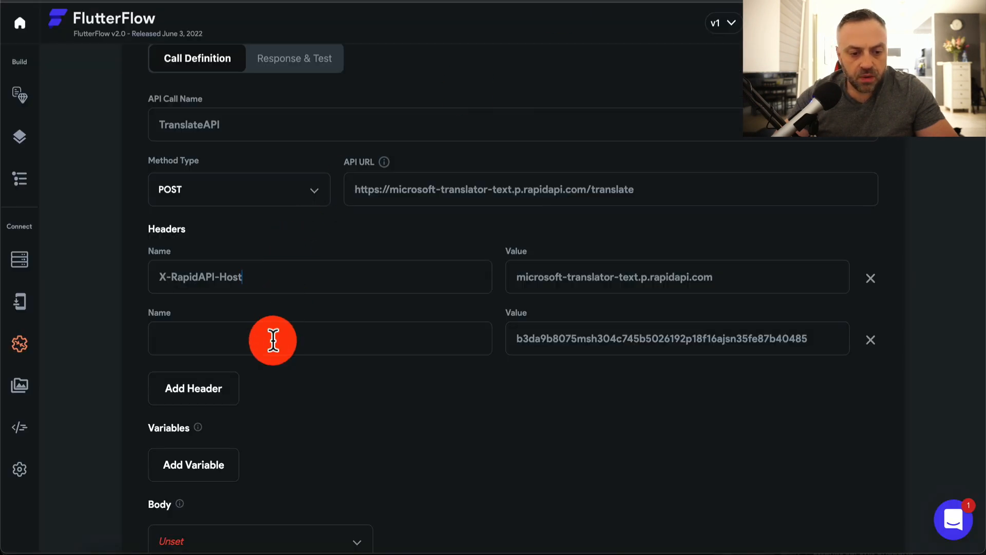
left_click(268, 339)
key("ctrl+v")
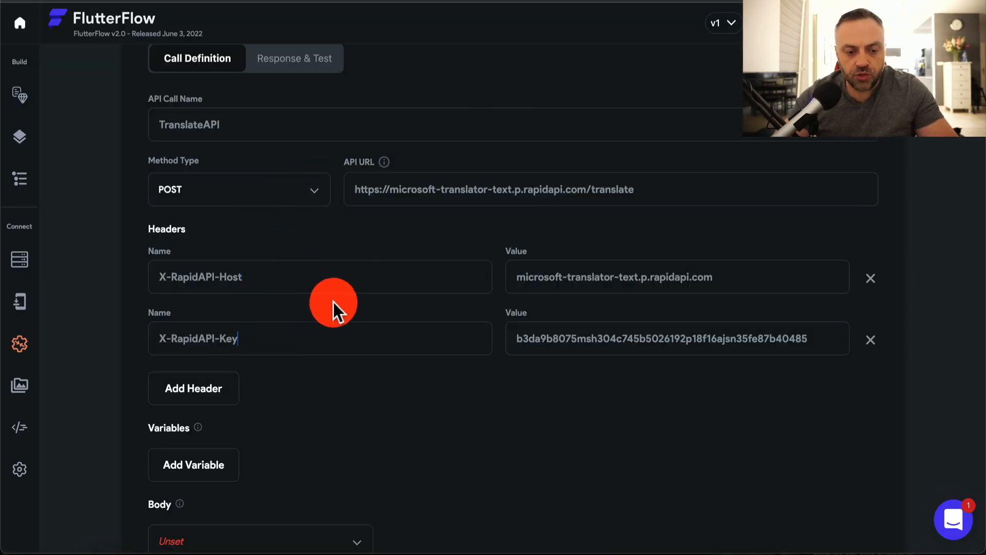
scroll(286, 415, "down", 3)
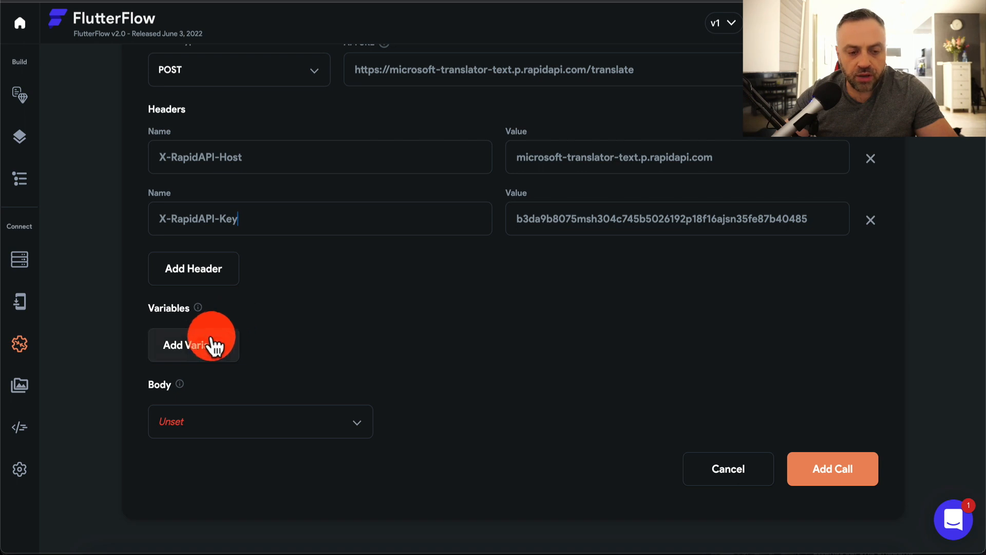
left_click(237, 422)
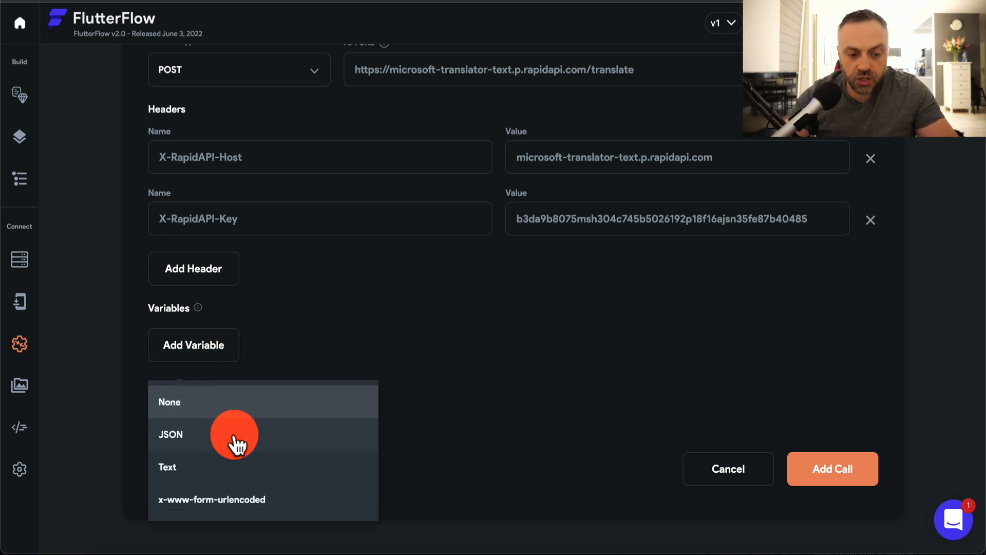
left_click(329, 304)
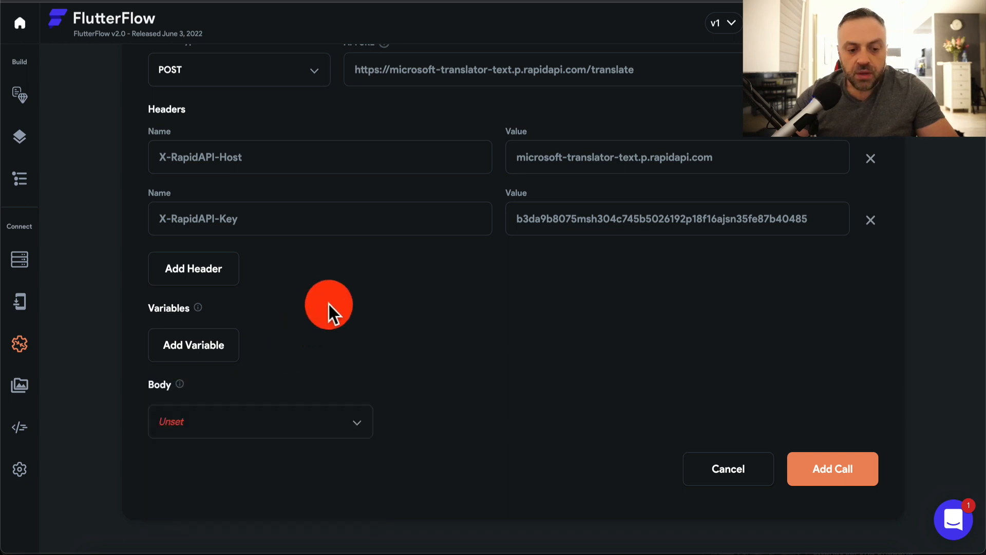
scroll(390, 343, "up", 2)
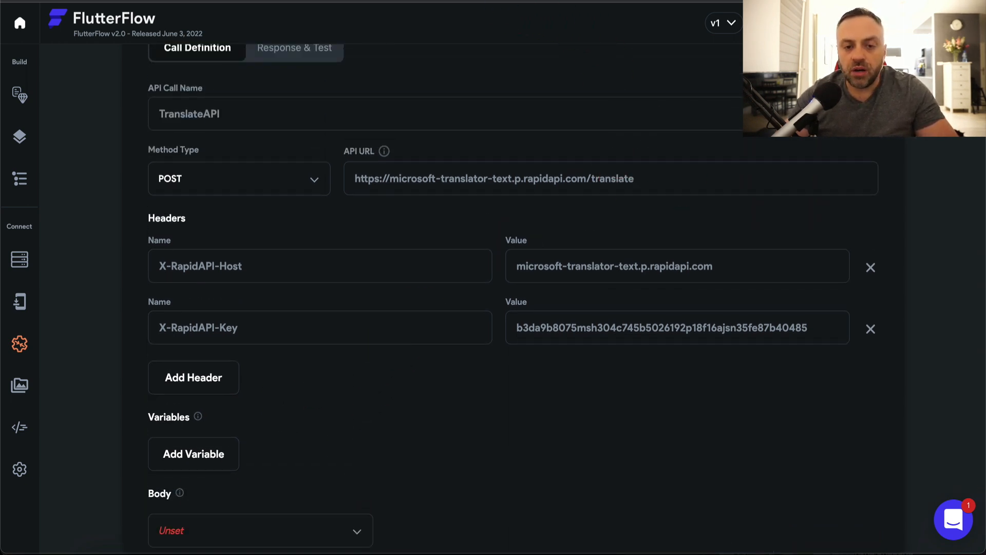
- Switch to RapidAPI, display the Translate code snippet as HTTP/1.1 and review the endpoint's required parameters
left_click(516, 1)
scroll(784, 406, "down", 2)
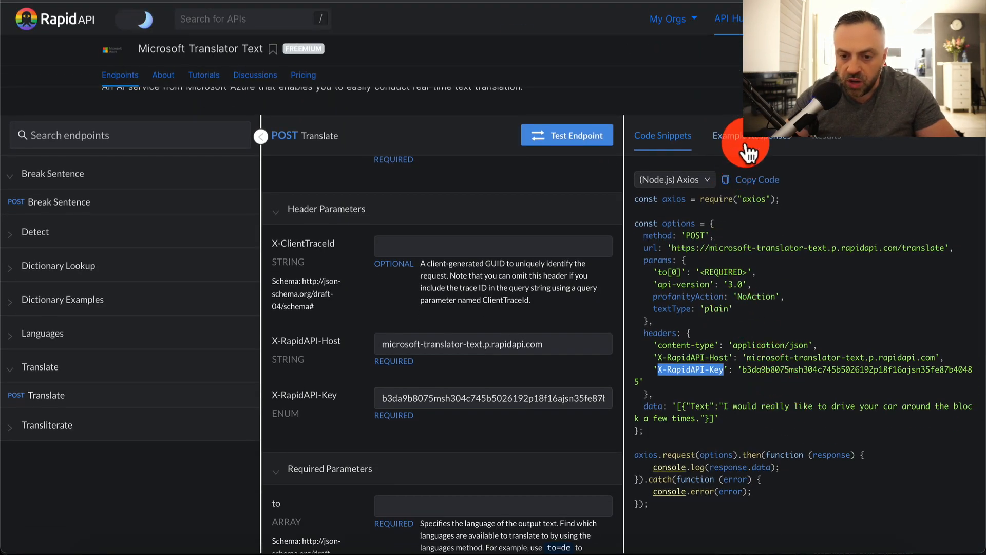
left_click(669, 256)
left_click(686, 184)
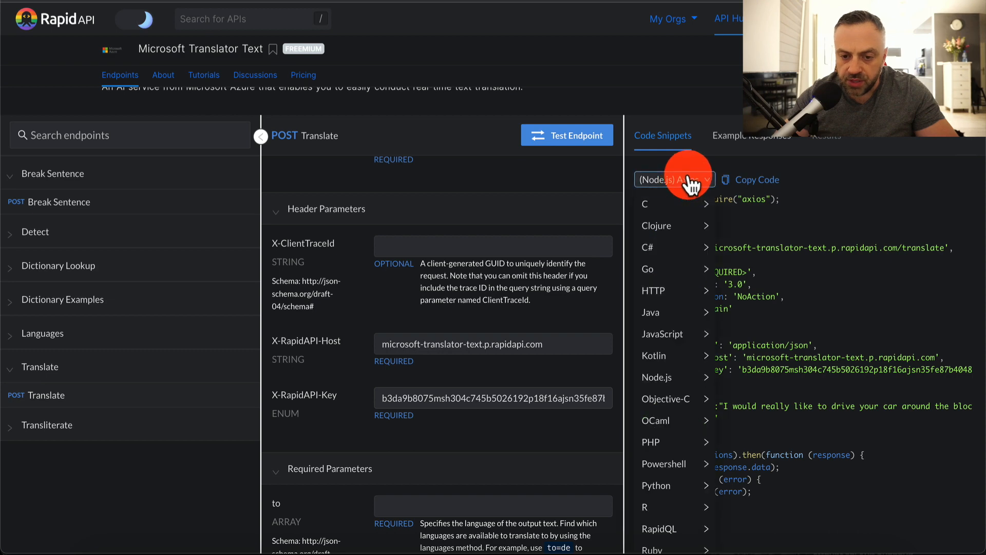
mouse_move(678, 295)
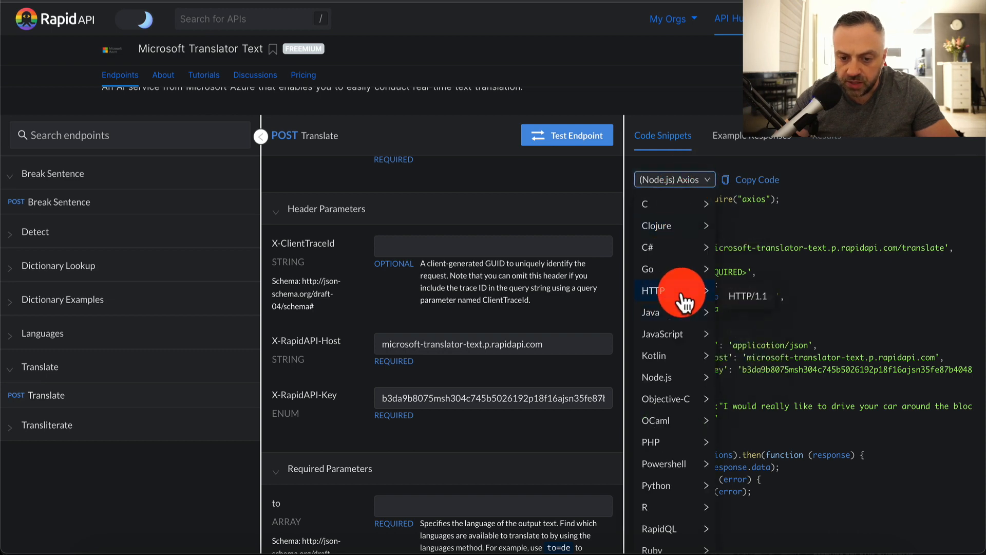
left_click(745, 294)
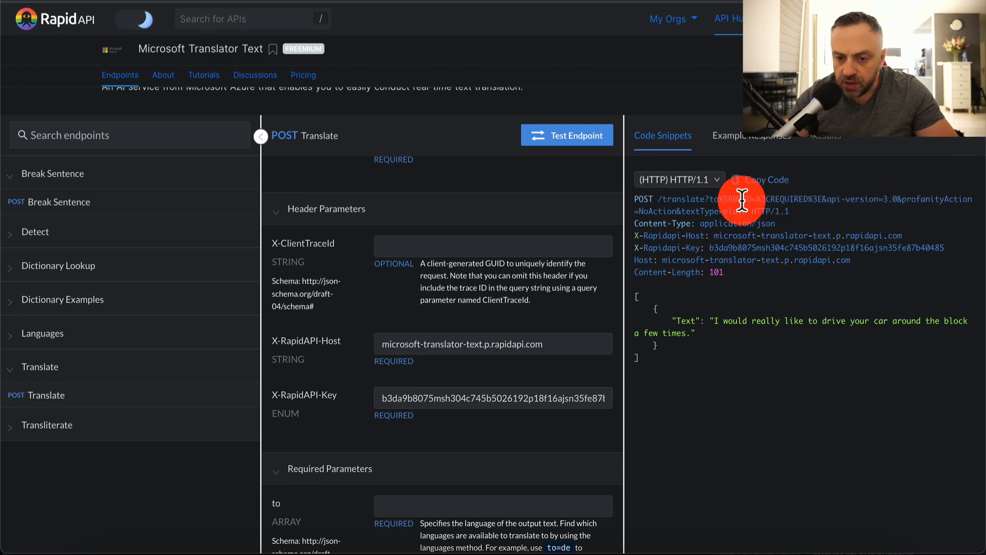
scroll(447, 341, "down", 5)
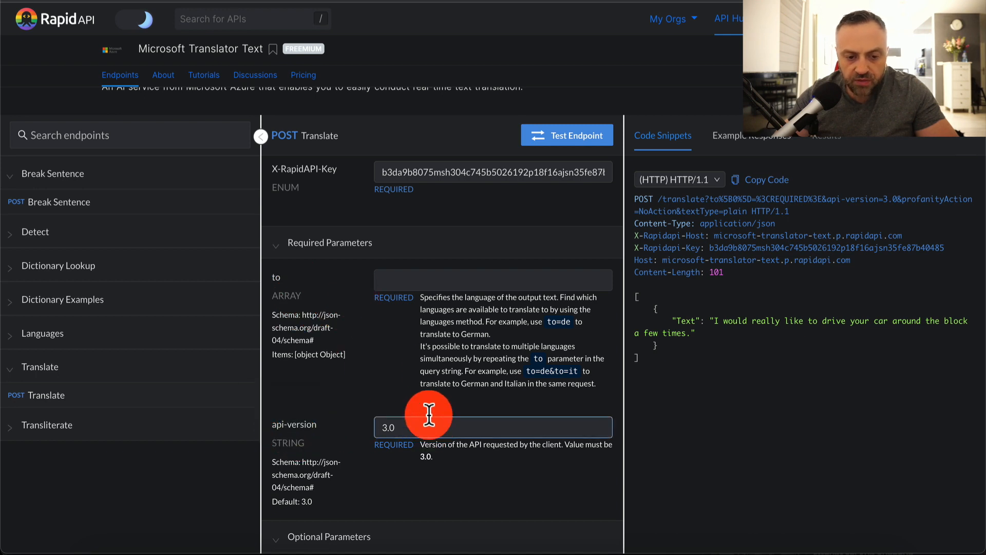
left_click(413, 428)
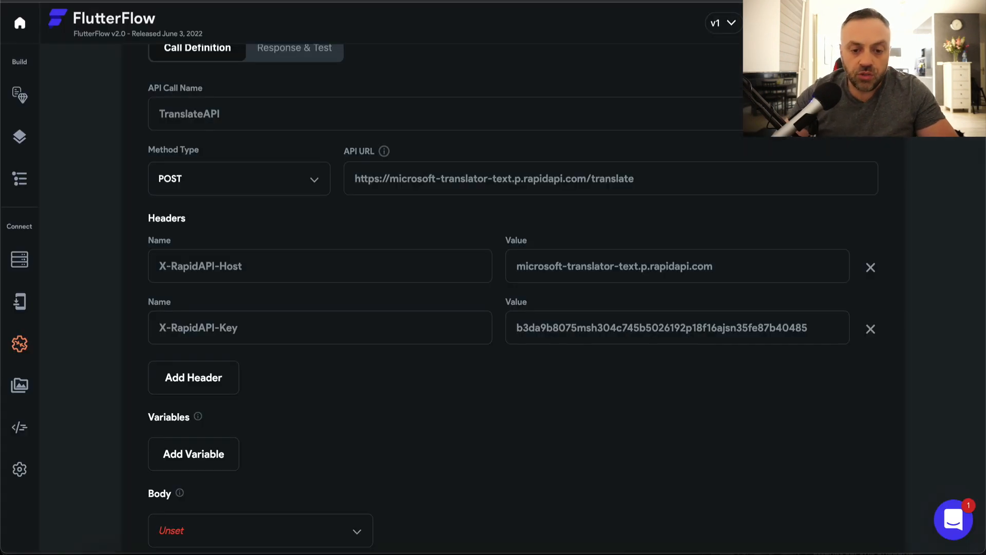
- Append the query parameters ?to=es&api-version=3.0 to the TranslateAPI URL, taking the api-version name from RapidAPI's required parameters
left_click(667, 179)
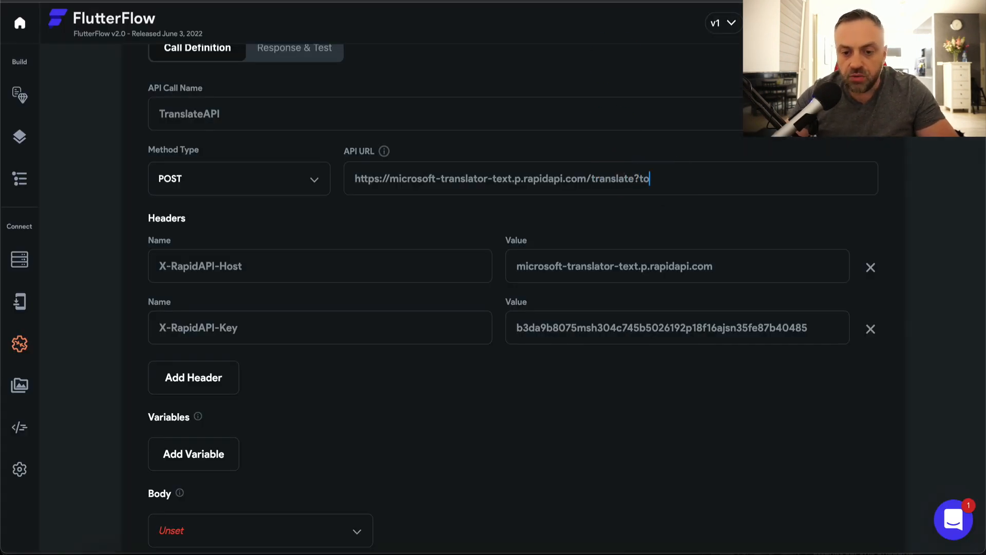
left_click(557, 44)
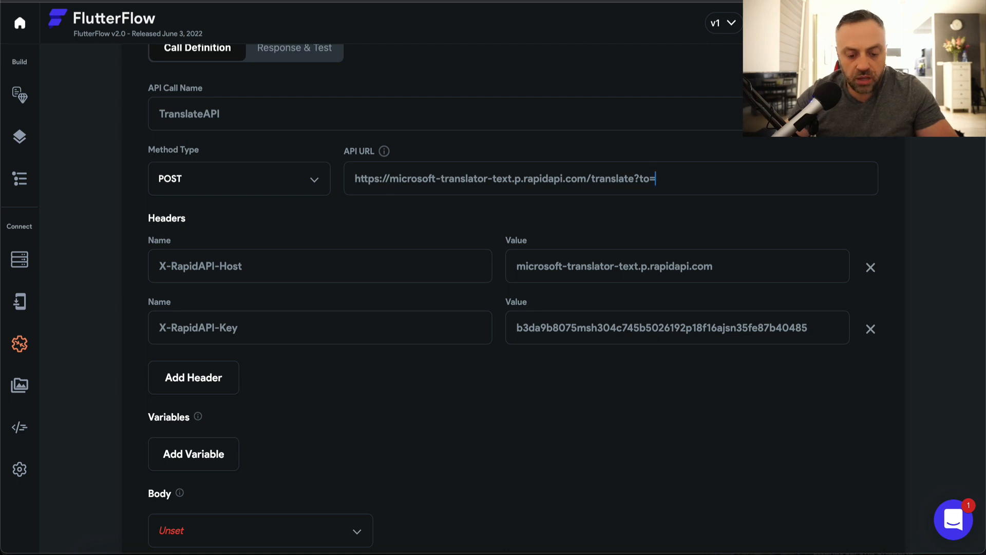
type("&")
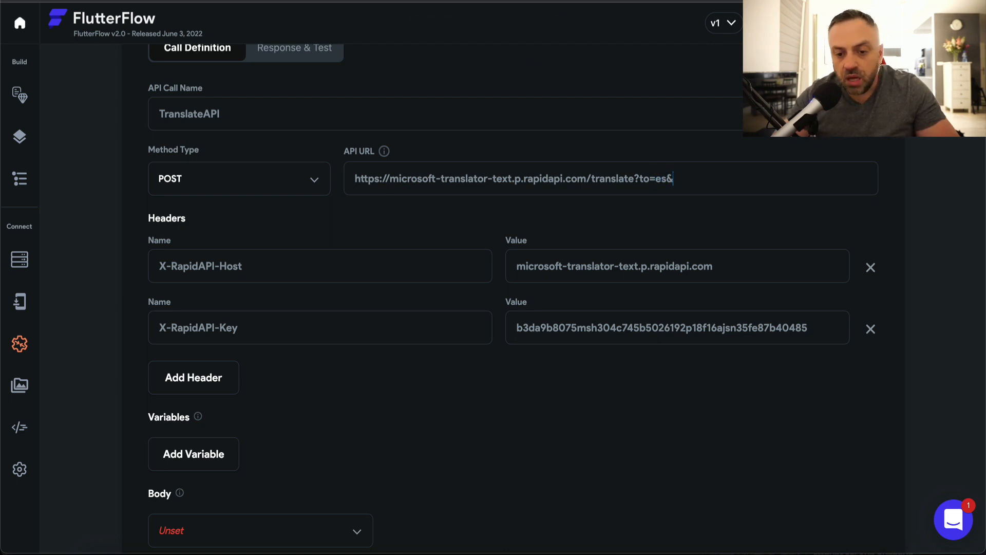
key("ctrl+Tab")
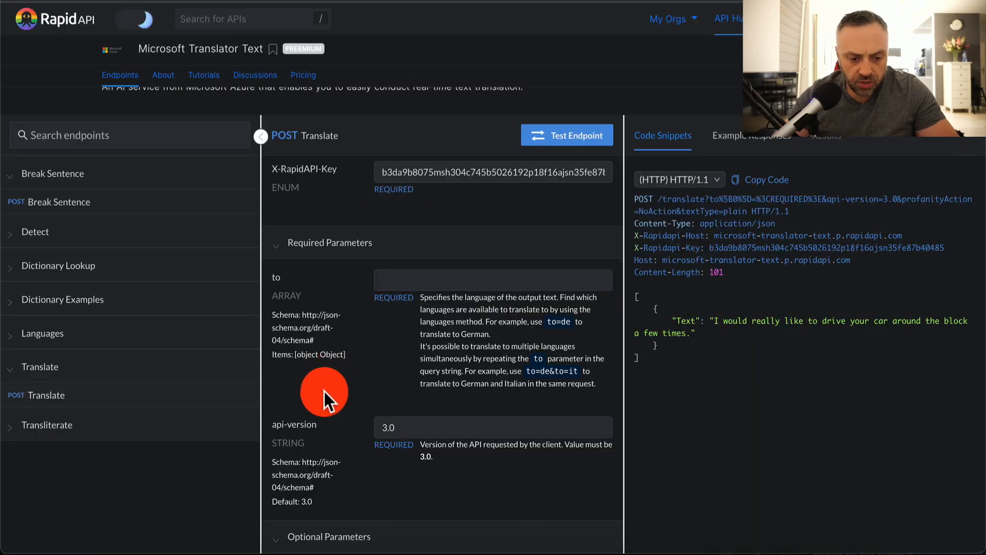
left_click_drag(317, 426, 271, 424)
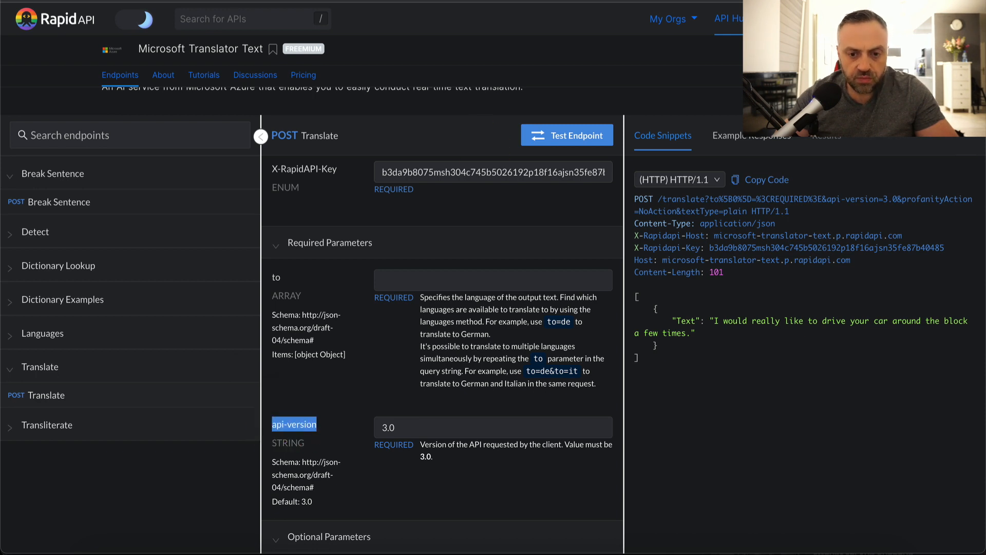
key("ctrl+shift+Tab")
type("=")
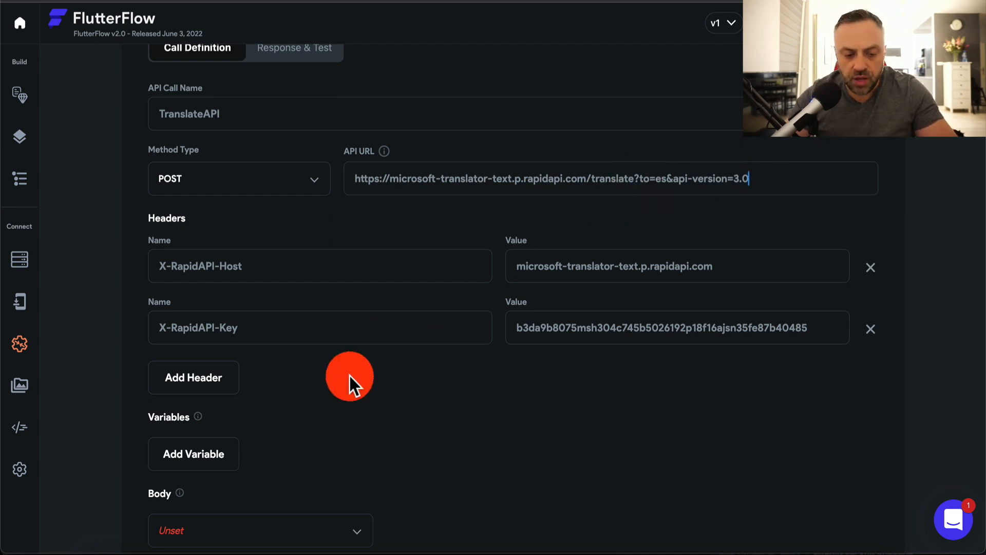
- Set the API call's body type to JSON
scroll(350, 375, "down", 2)
left_click(207, 430)
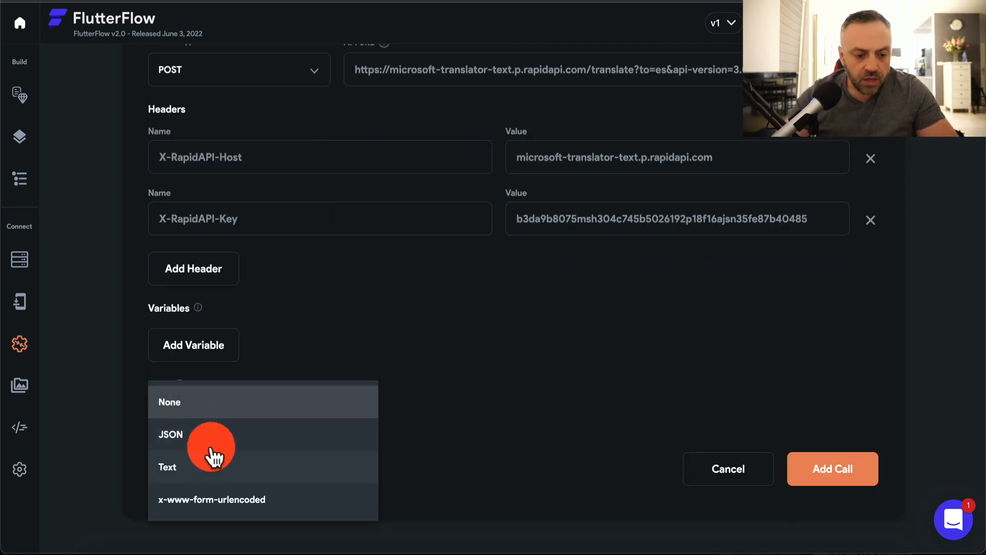
left_click(221, 440)
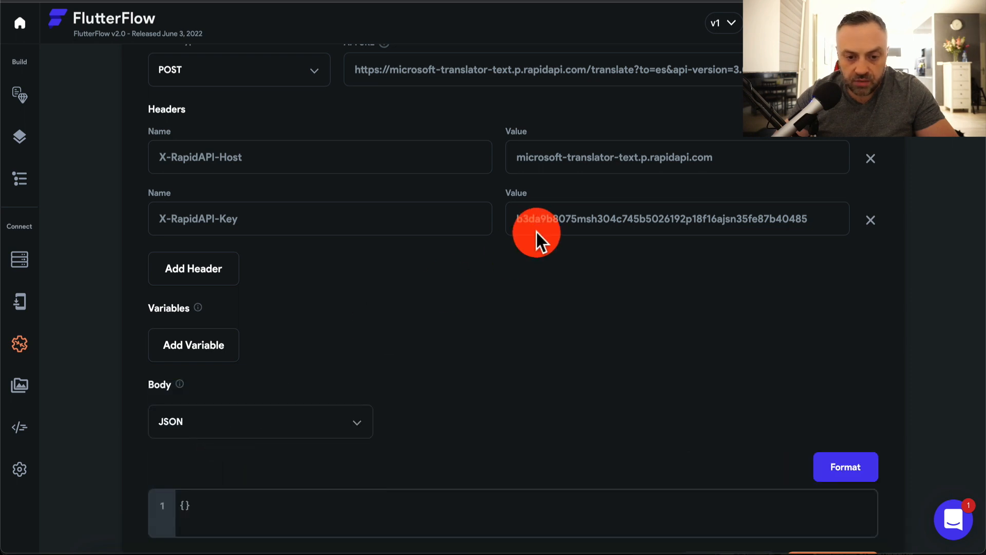
scroll(452, 314, "down", 1)
- Add a third header named Content-Type with the value application/json, copying both from RapidAPI's HTTP/1.1 snippet
left_click(591, 1)
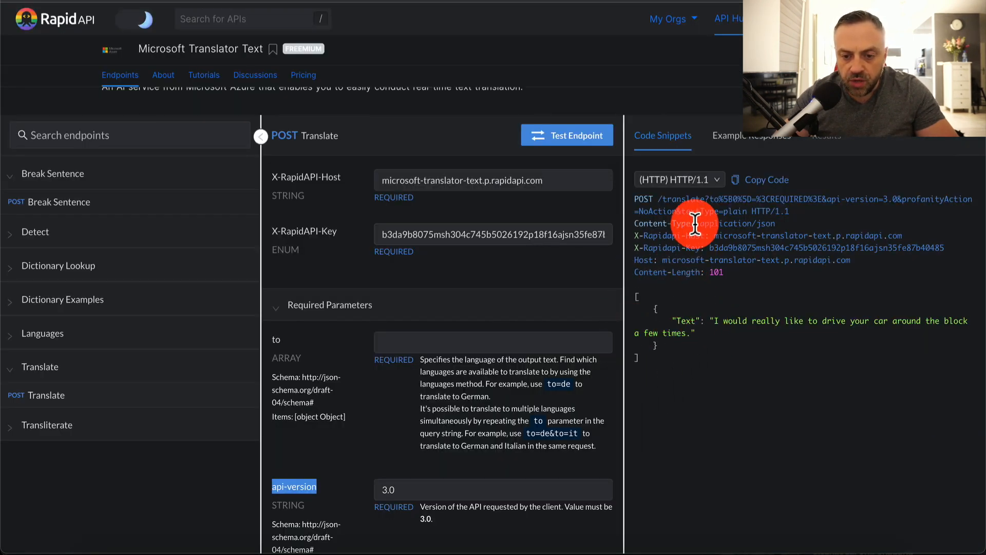
left_click_drag(694, 224, 635, 224)
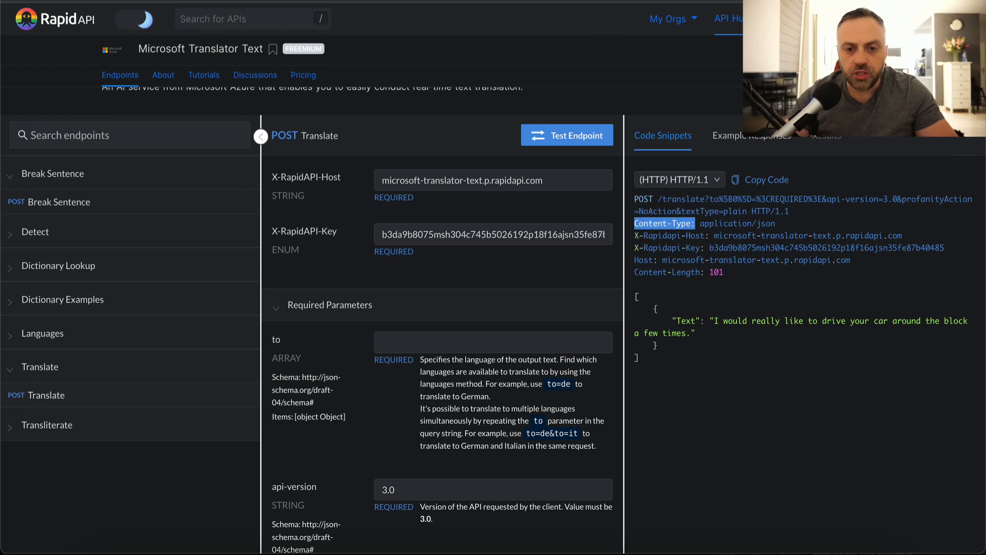
left_click(478, 1)
scroll(281, 237, "up", 1)
left_click(201, 268)
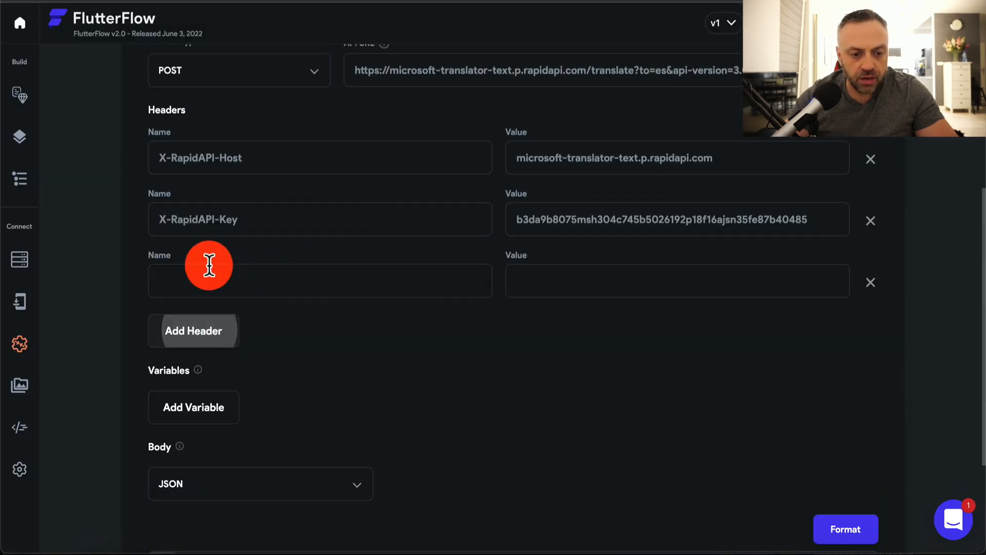
left_click(269, 278)
left_click(576, 1)
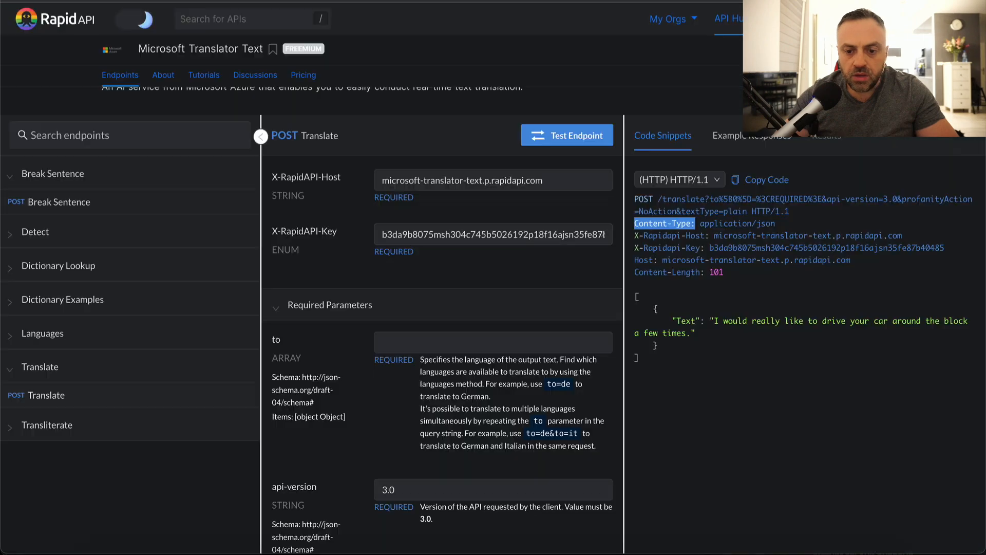
left_click_drag(776, 226, 701, 223)
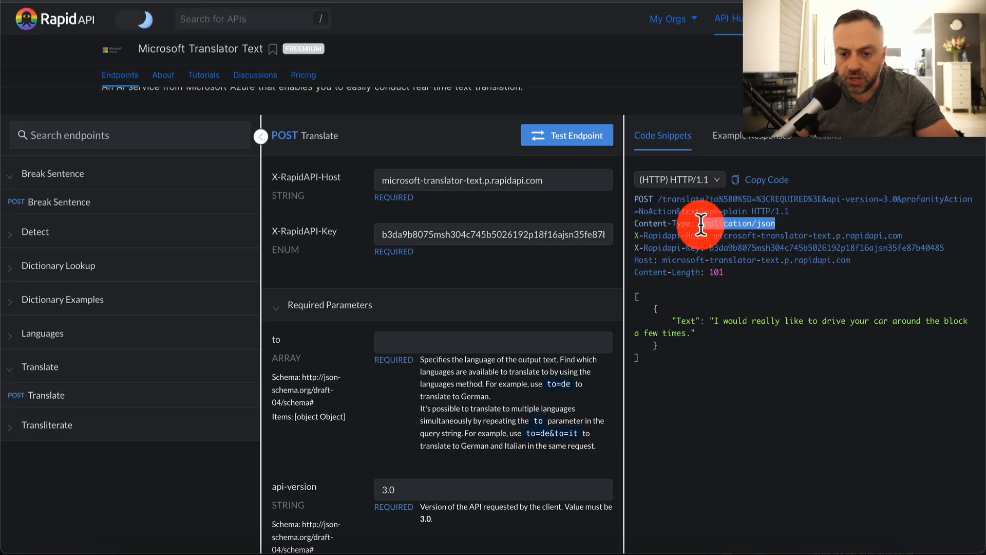
left_click(452, 1)
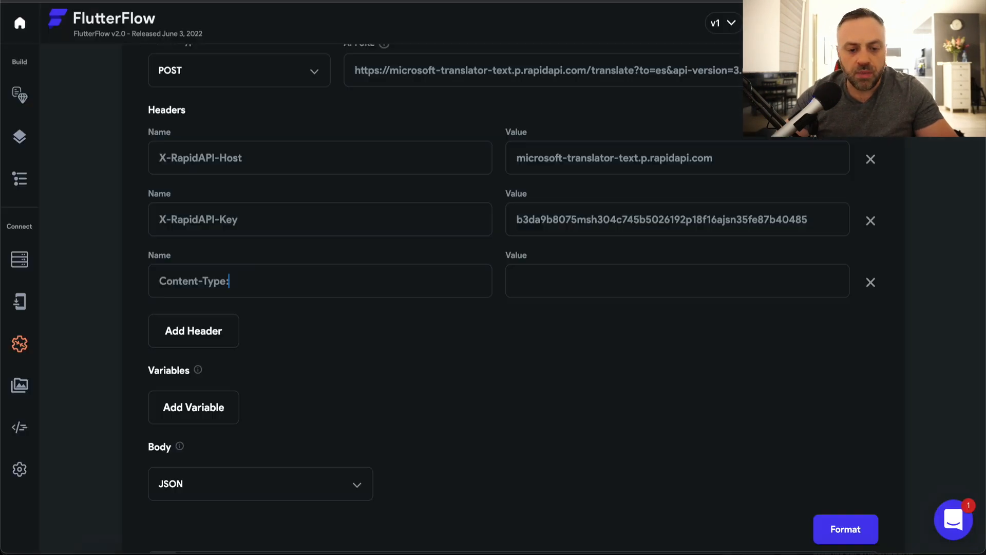
left_click(403, 277)
key("BackSpace")
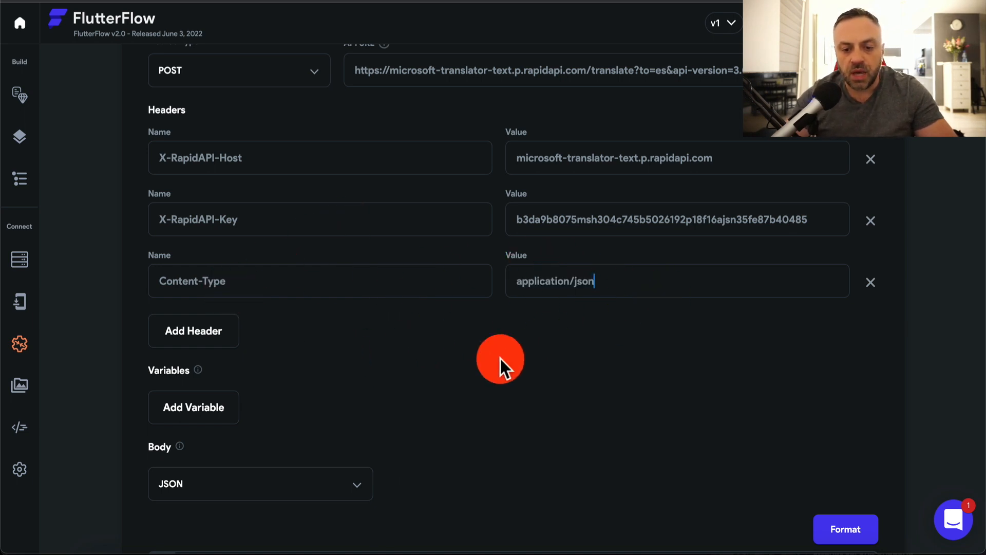
- Copy the Translate endpoint's sample JSON body from RapidAPI and paste it as the request body in FlutterFlow
scroll(467, 372, "down", 2)
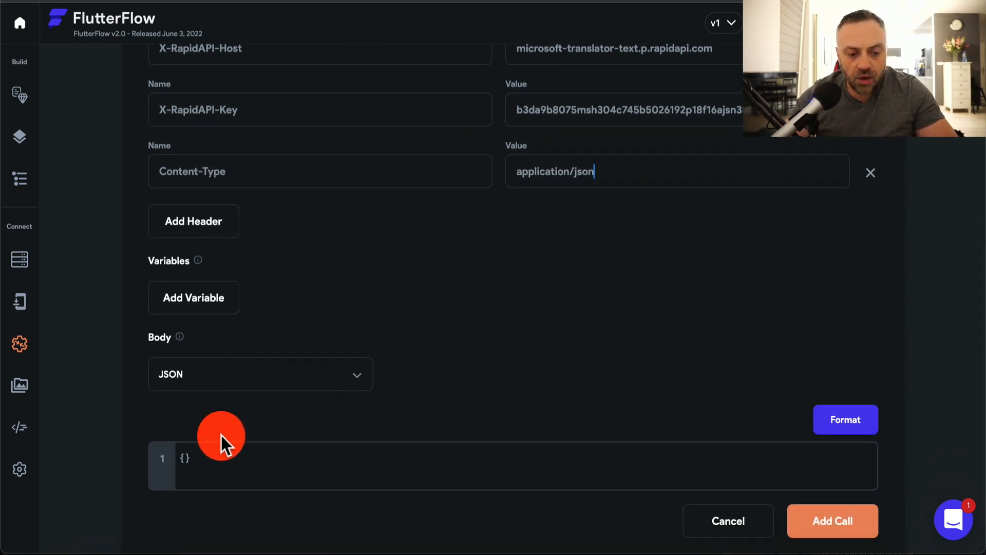
key("alt+Tab")
scroll(362, 365, "down", 10)
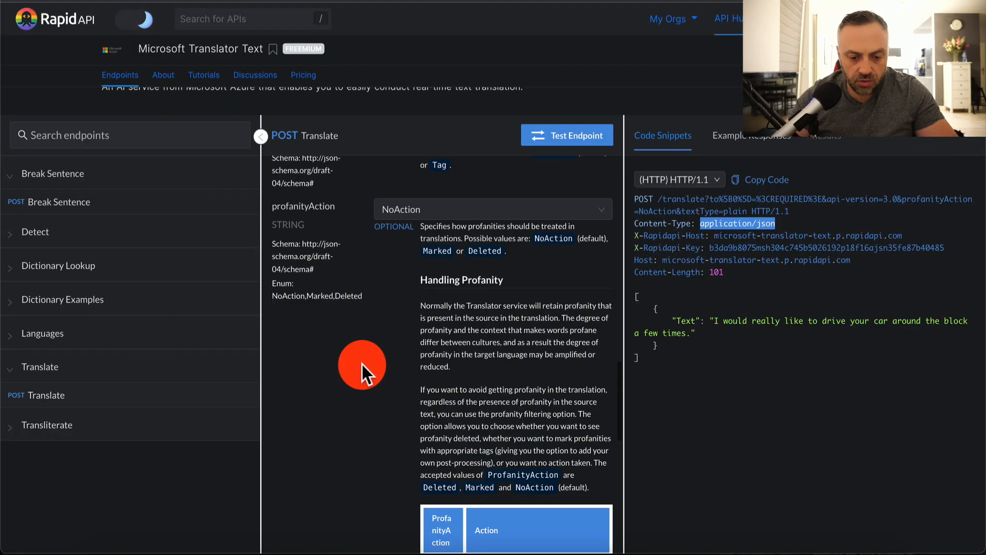
left_click_drag(326, 495, 296, 433)
key("ctrl+c")
key("alt+Tab")
left_click(309, 445)
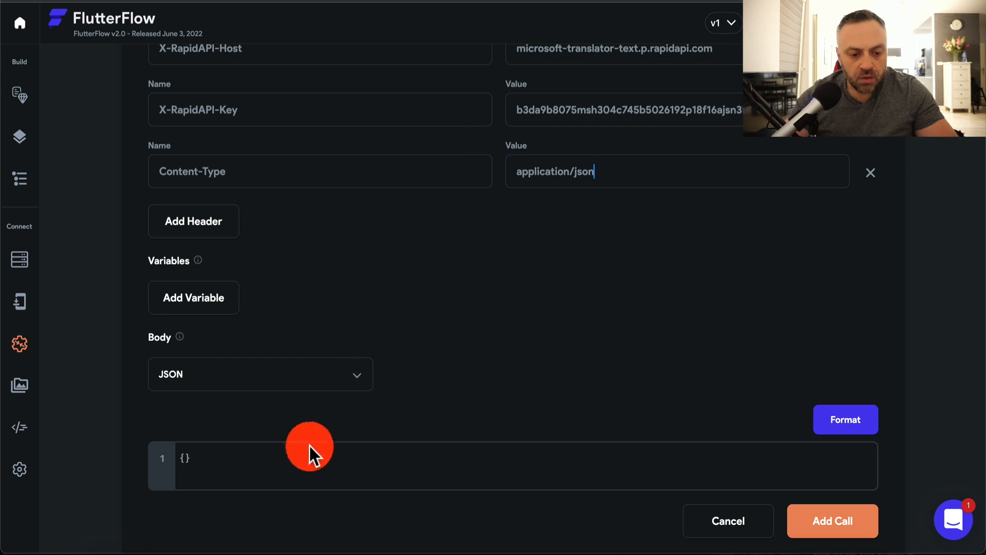
key("ctrl+v")
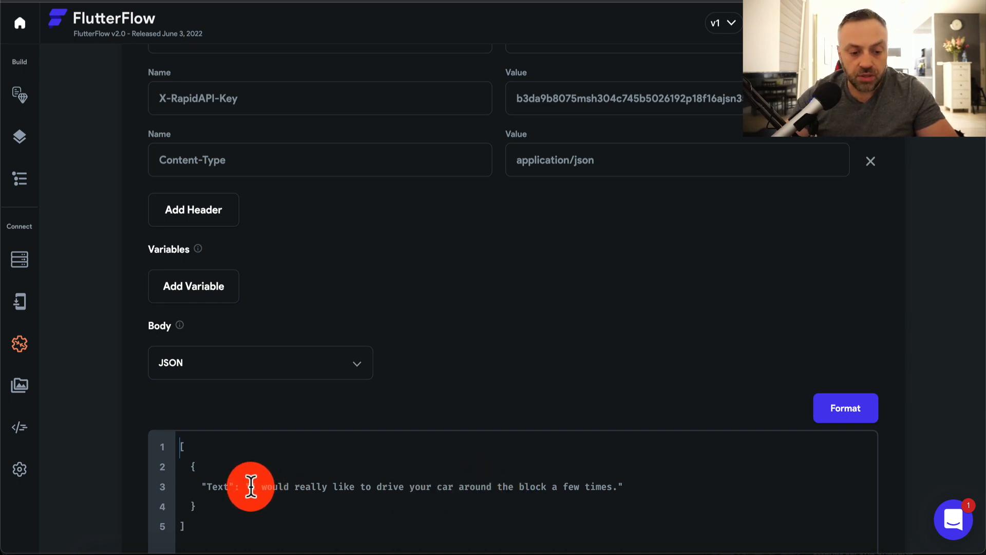
- Add a variable named translateText with the value type String to the API call
left_click(196, 286)
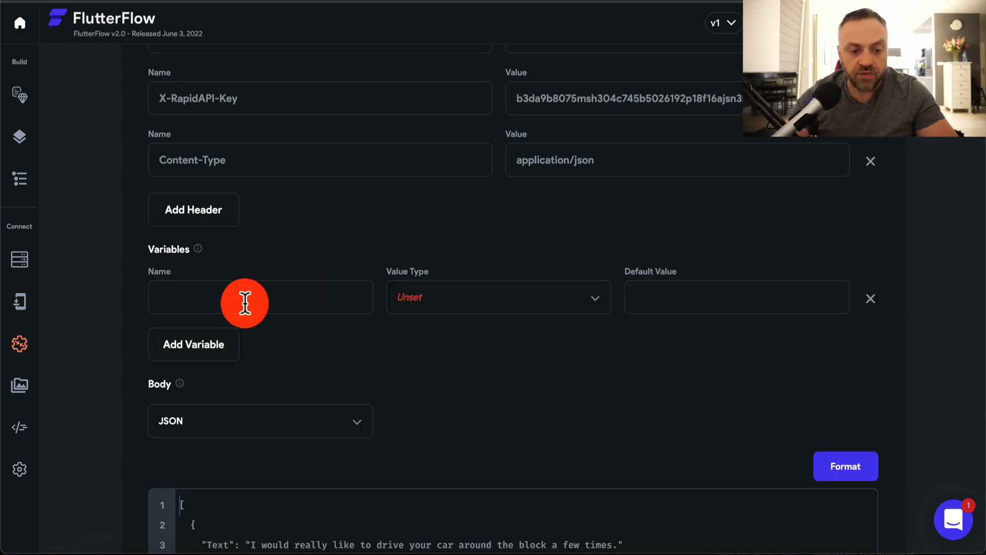
type("translateText")
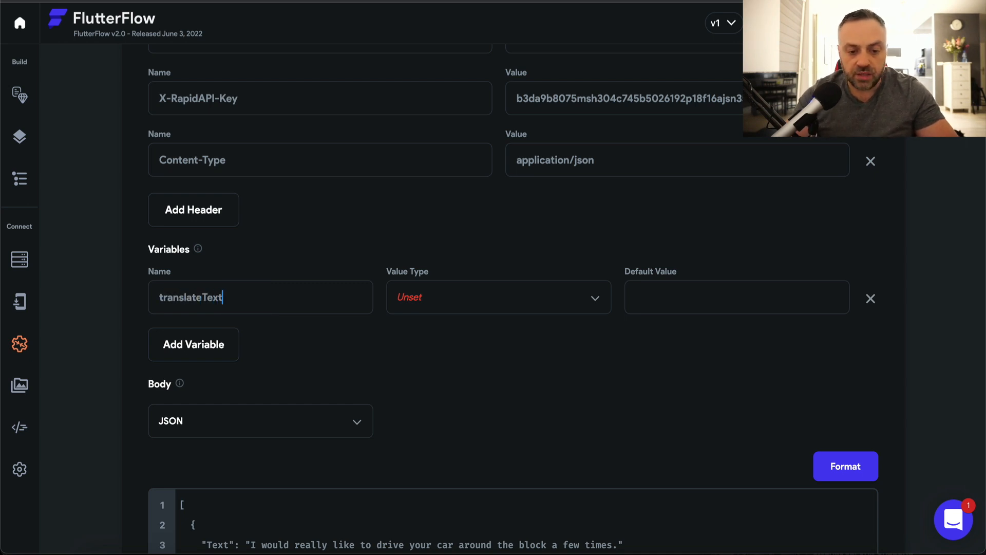
left_click(453, 303)
left_click(454, 308)
- Replace the sample sentence in the body's "Text" value with the translateText variable and add the API call
scroll(523, 381, "down", 3)
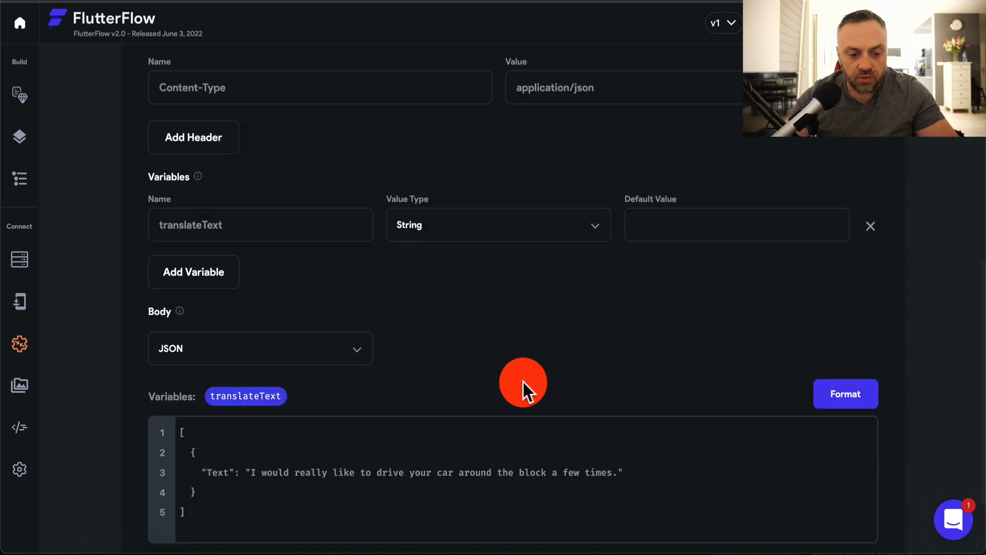
left_click_drag(618, 368, 250, 369)
key("BackSpace")
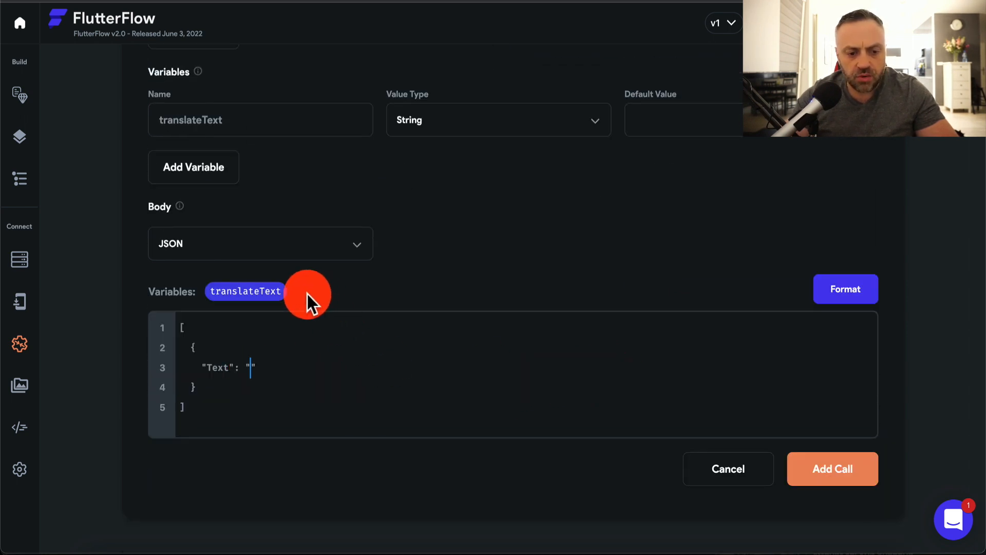
left_click_drag(261, 288, 309, 348)
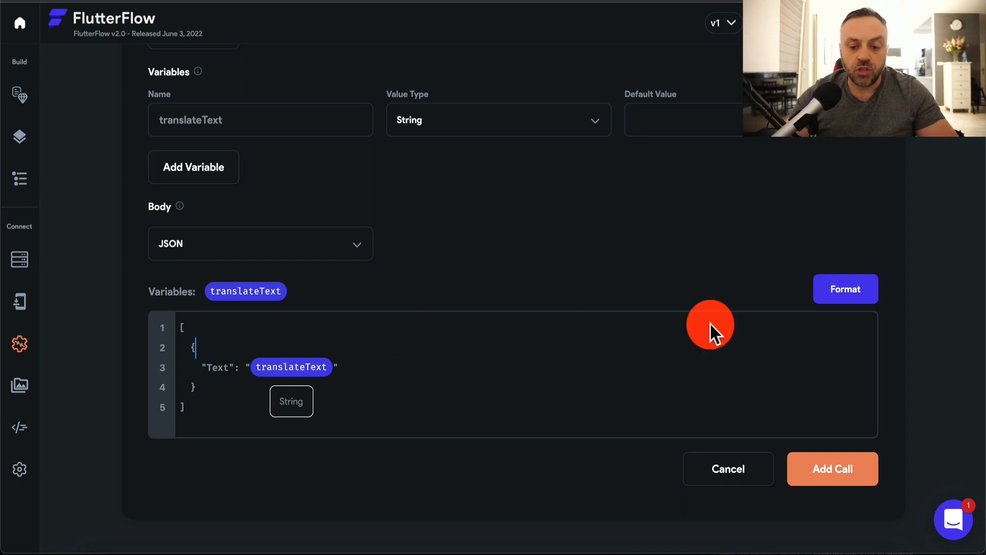
left_click(830, 467)
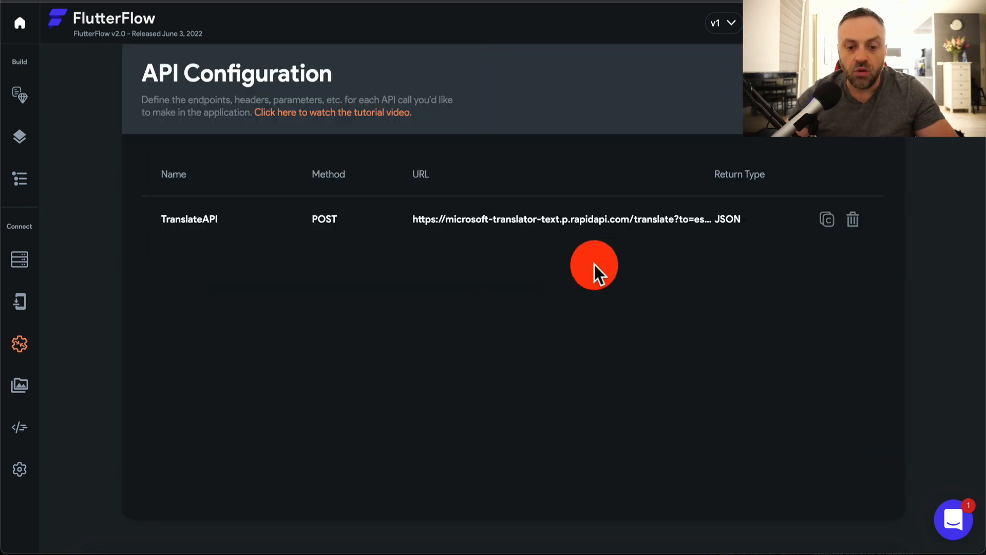
- Reopen TranslateAPI, test the call with translateText set to "I want to visit Spain" and examine the translated text in the response
left_click(621, 220)
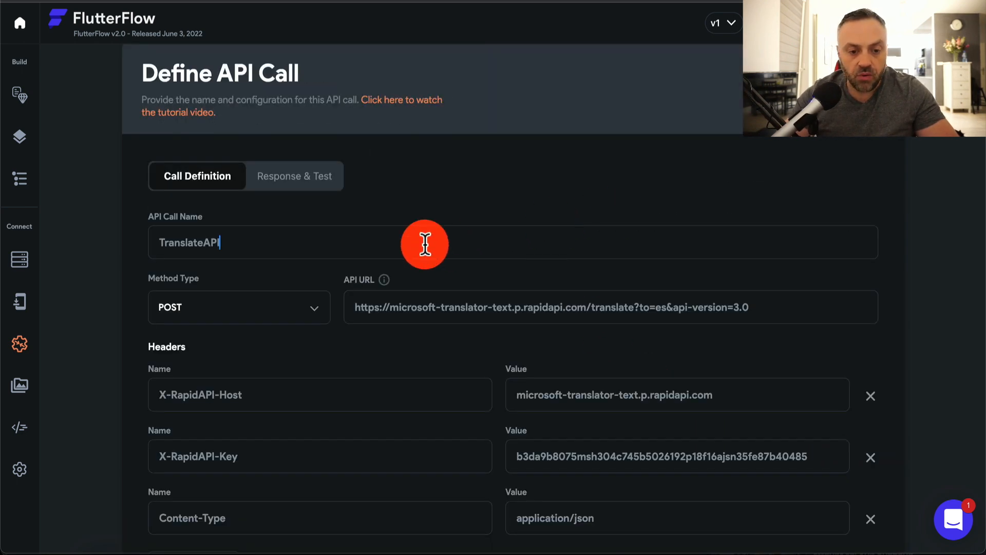
left_click(308, 196)
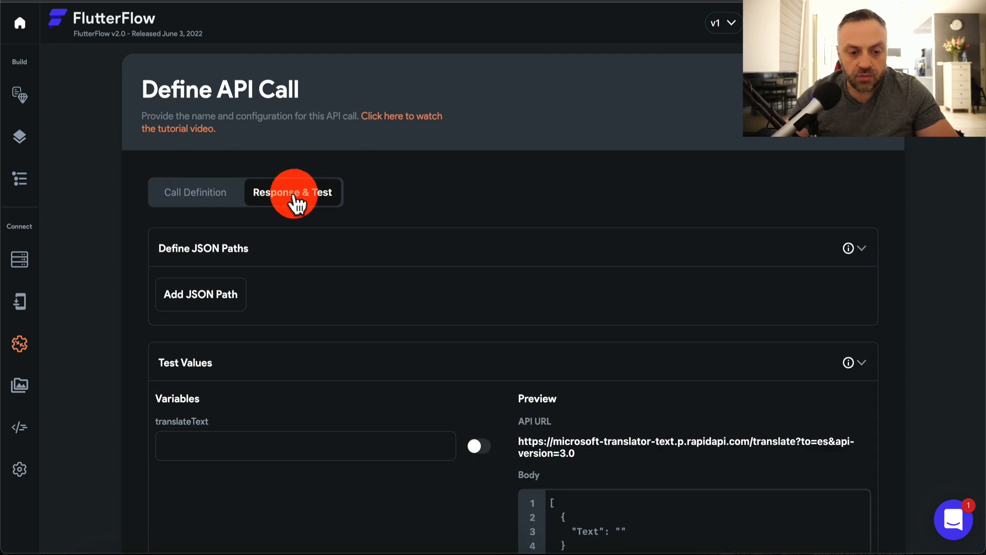
scroll(334, 319, "down", 1)
scroll(334, 319, "down", 3)
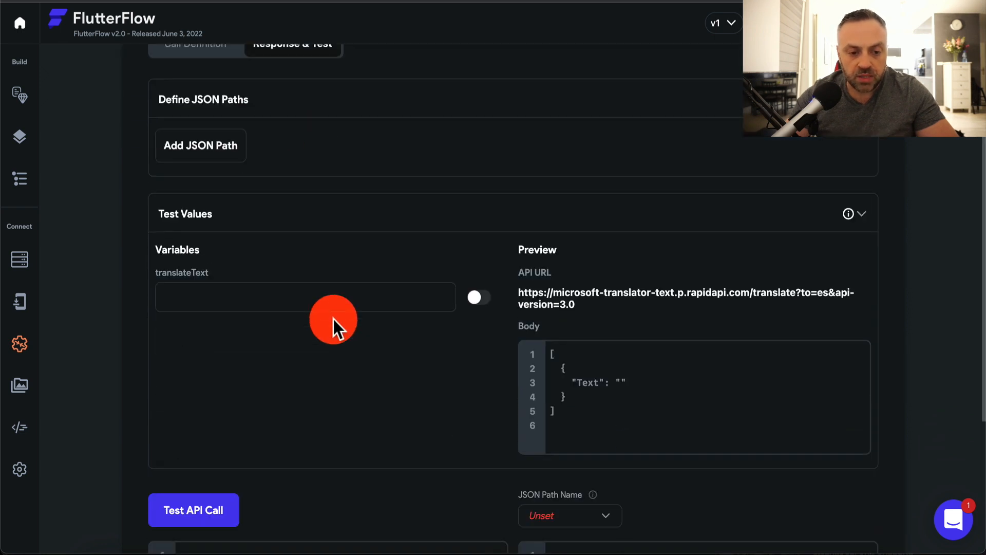
left_click(264, 294)
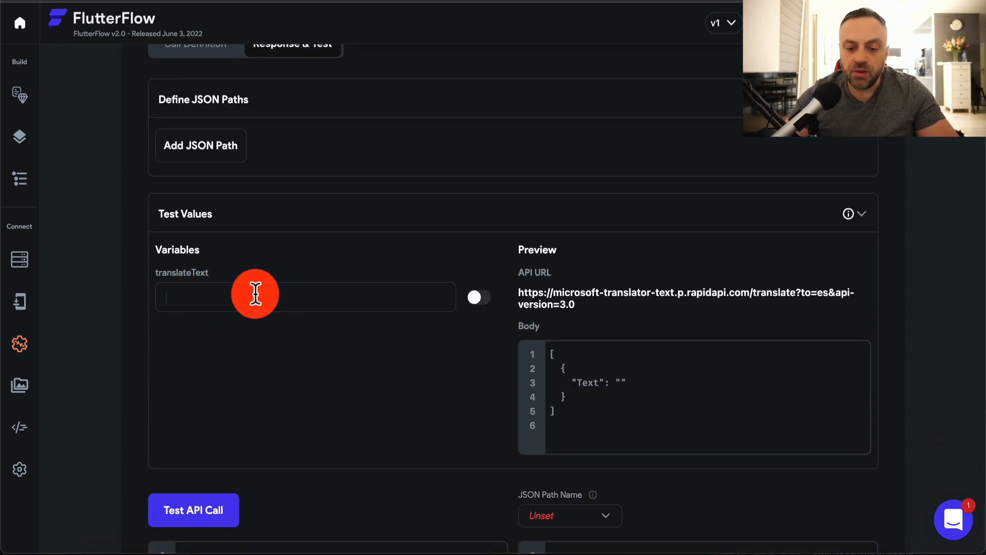
type("I want")
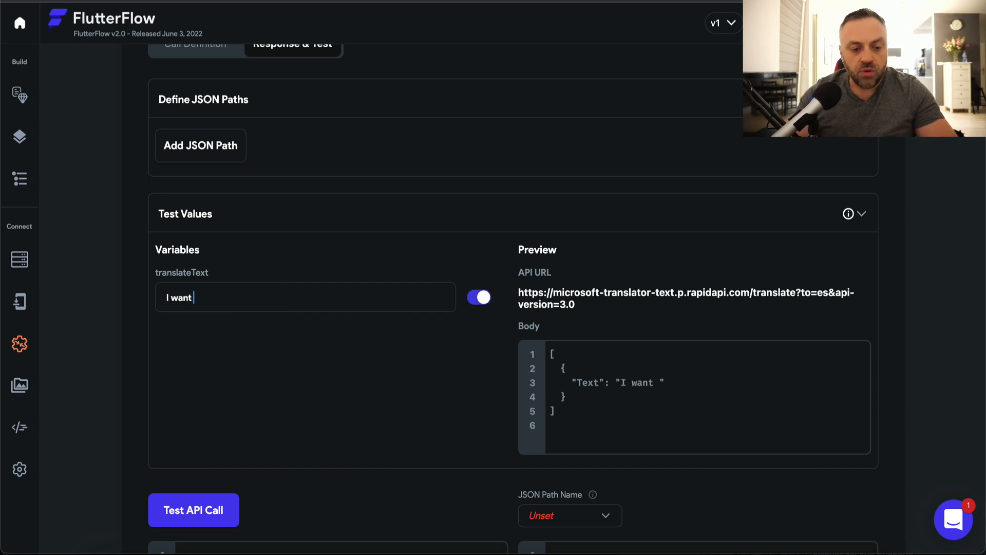
type(" to visit Spain")
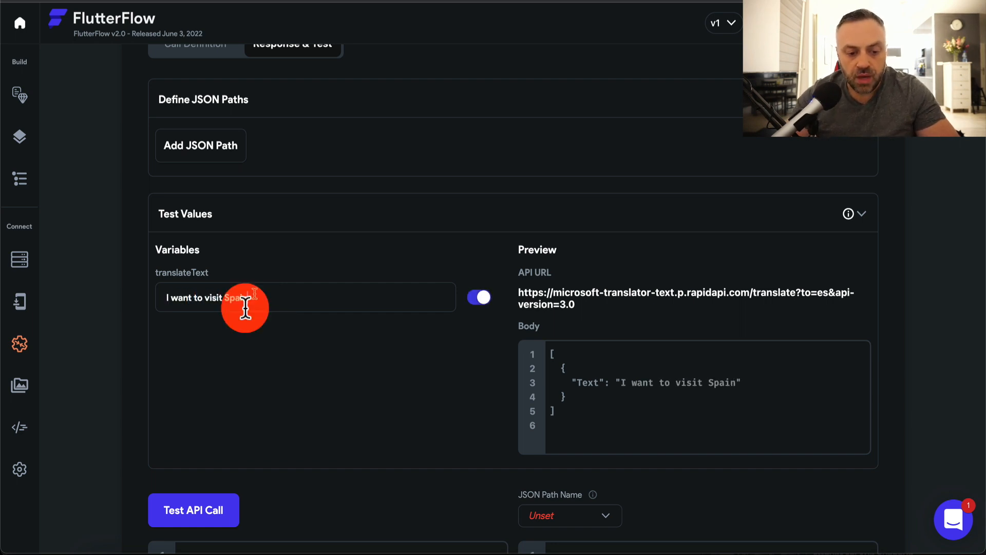
left_click(196, 511)
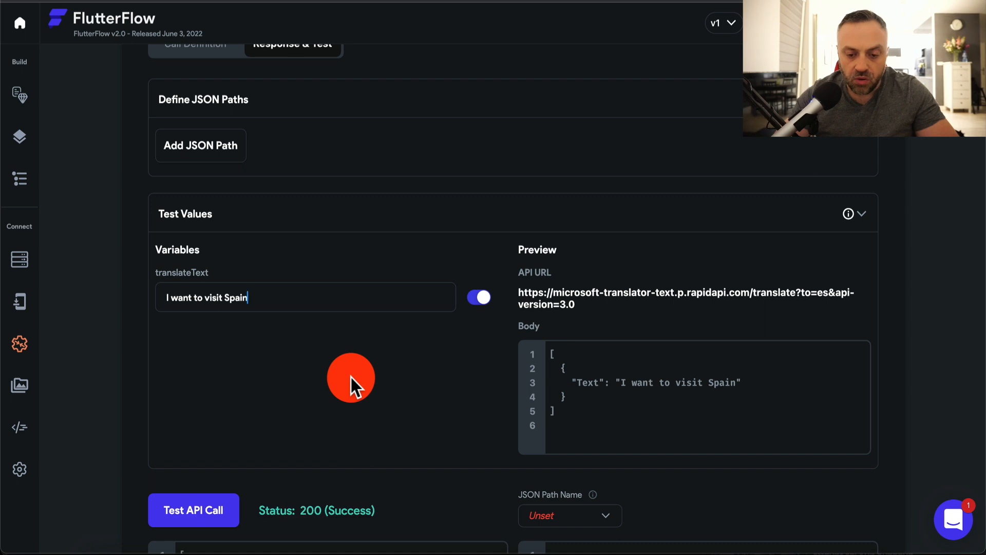
scroll(350, 377, "down", 5)
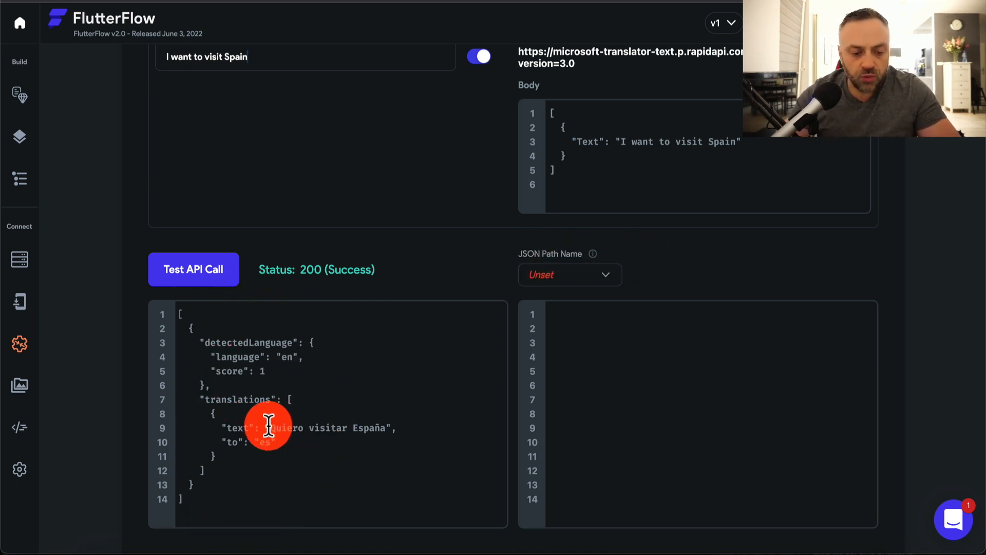
left_click_drag(269, 428, 386, 427)
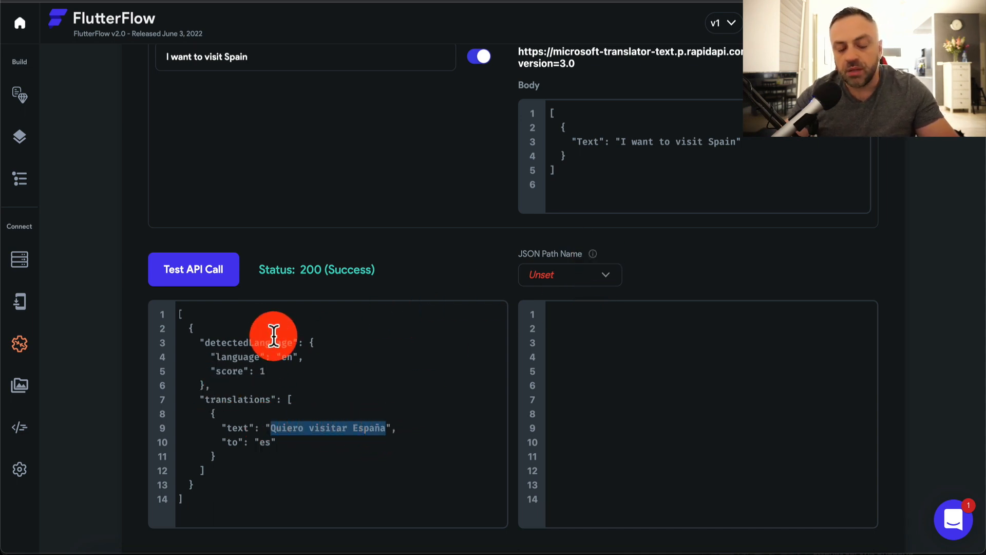
- Set the test response's JSON path name to Custom and open its path for editing
left_click(580, 277)
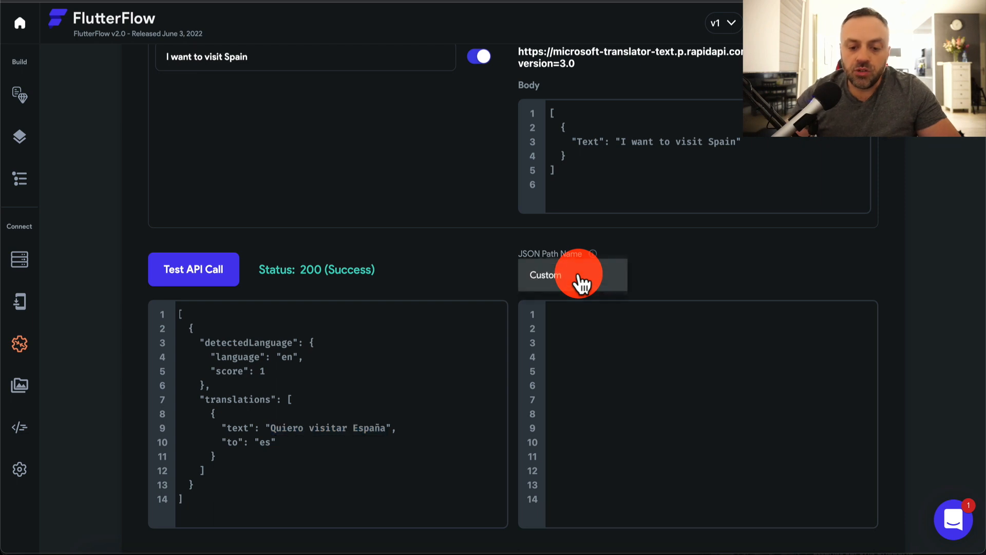
left_click(581, 282)
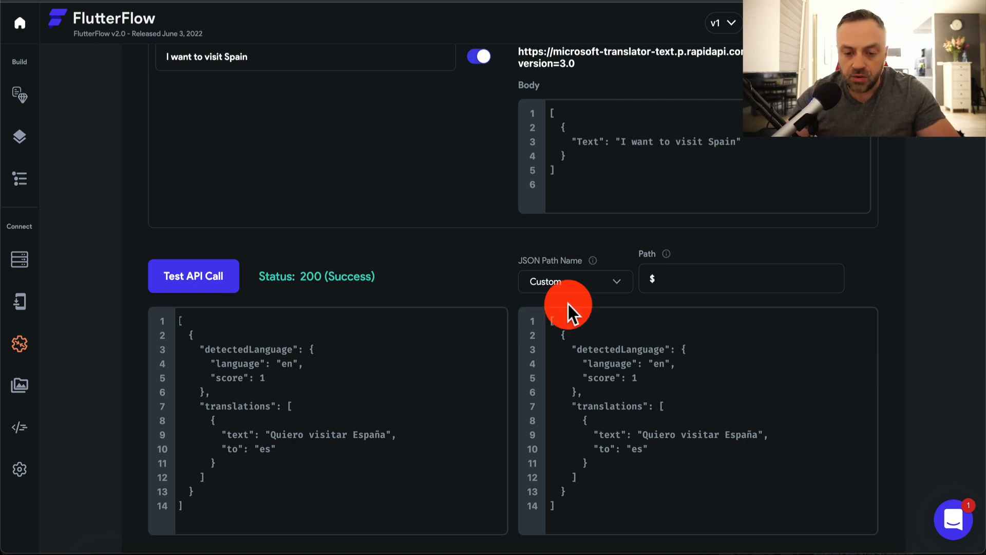
left_click(668, 278)
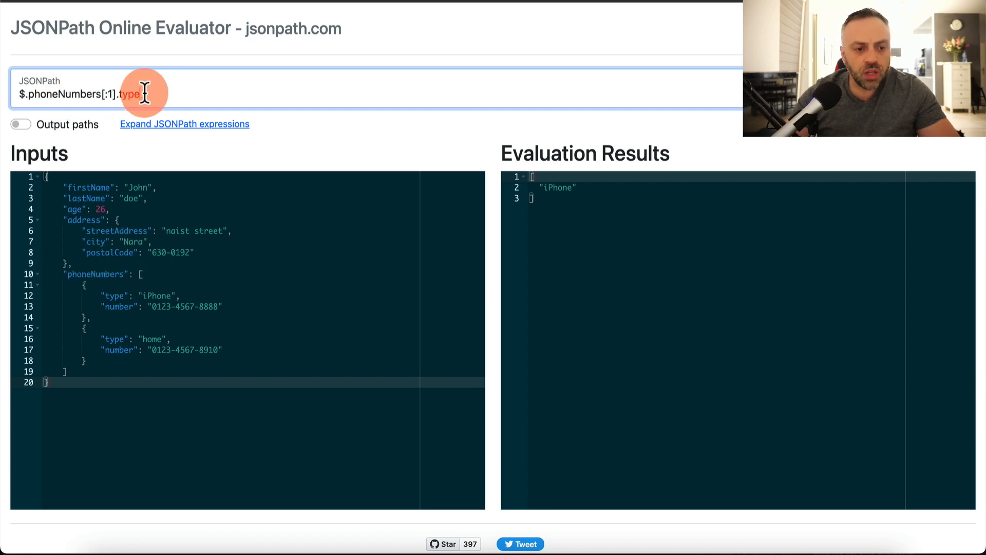
- In the JSONPath Online Evaluator, evaluate the expression $.phoneNumbers[0].type against the sample JSON
key("super+a")
type("$")
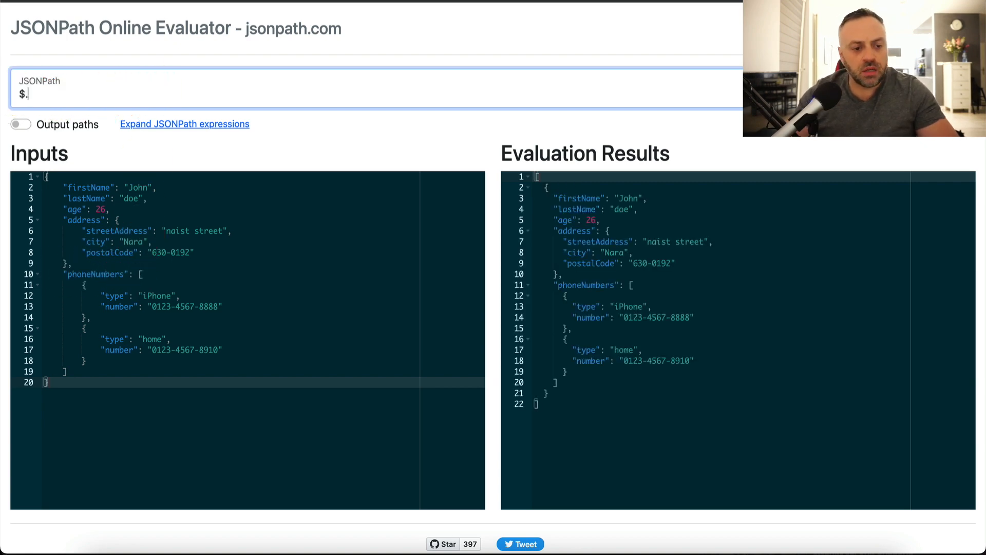
type(".phoneNumbe")
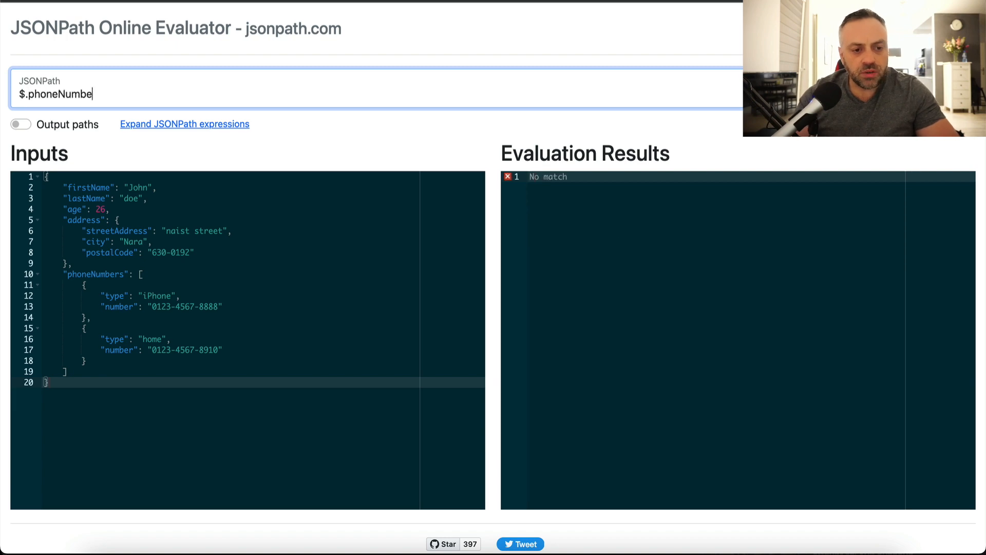
type("rs")
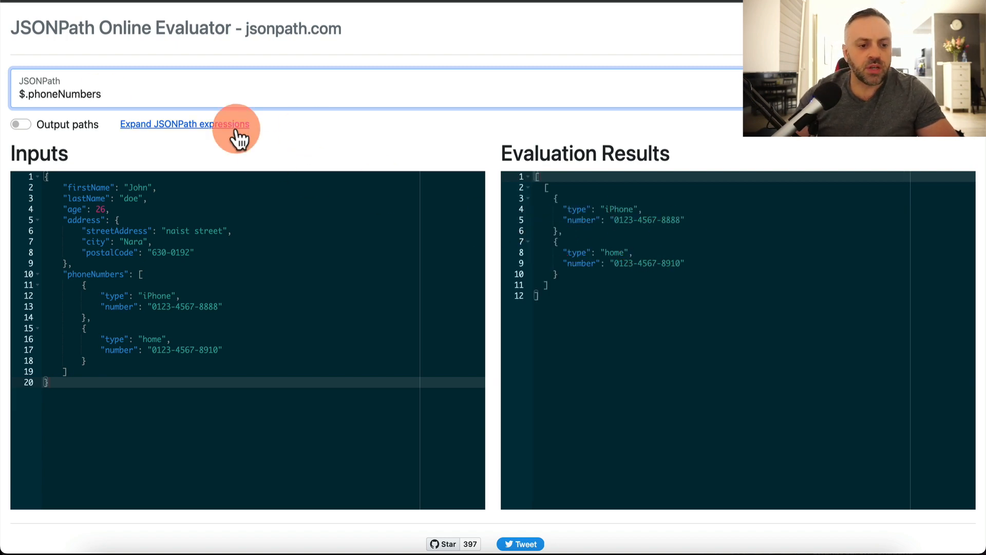
type("[0")
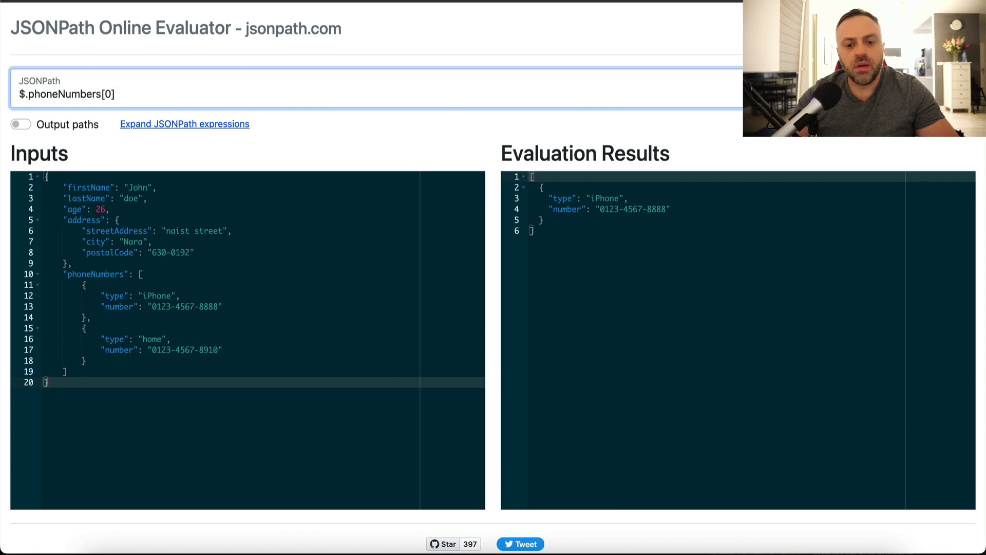
type("].type")
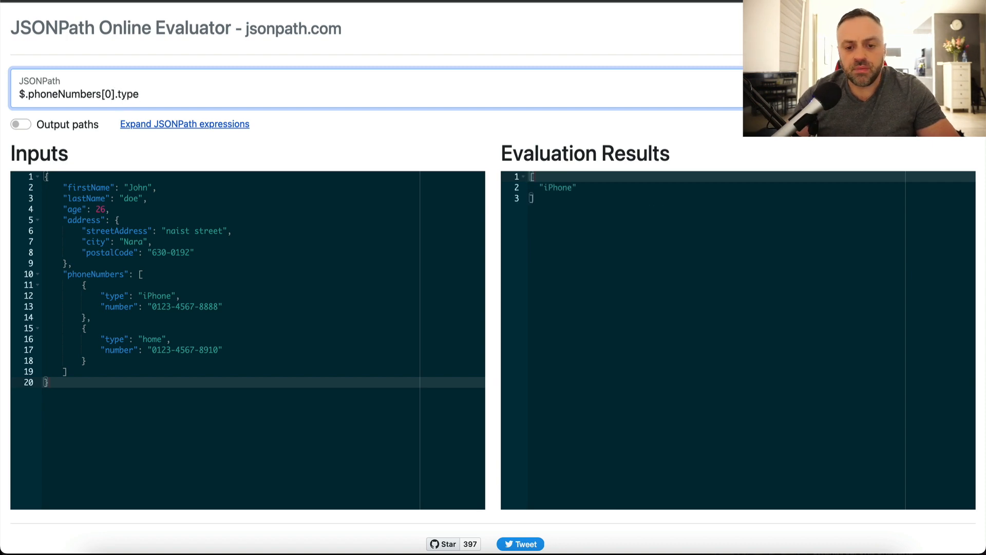
- Replace the type property at the end of the JSONPath expression with the phone entry's number property
key("BackSpace")
key("BackSpace")
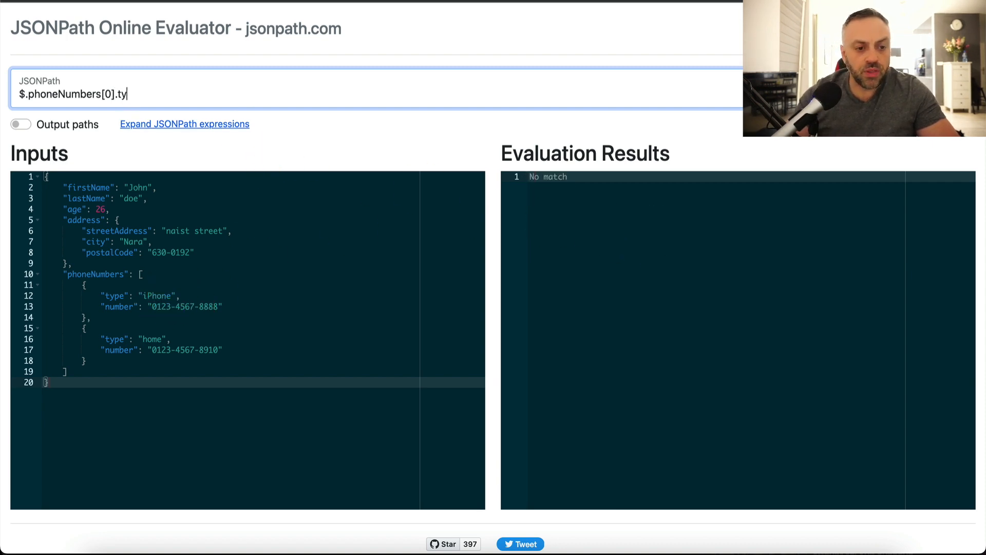
key("BackSpace")
key("BackSpace")
key("BackSpace")
type(".num")
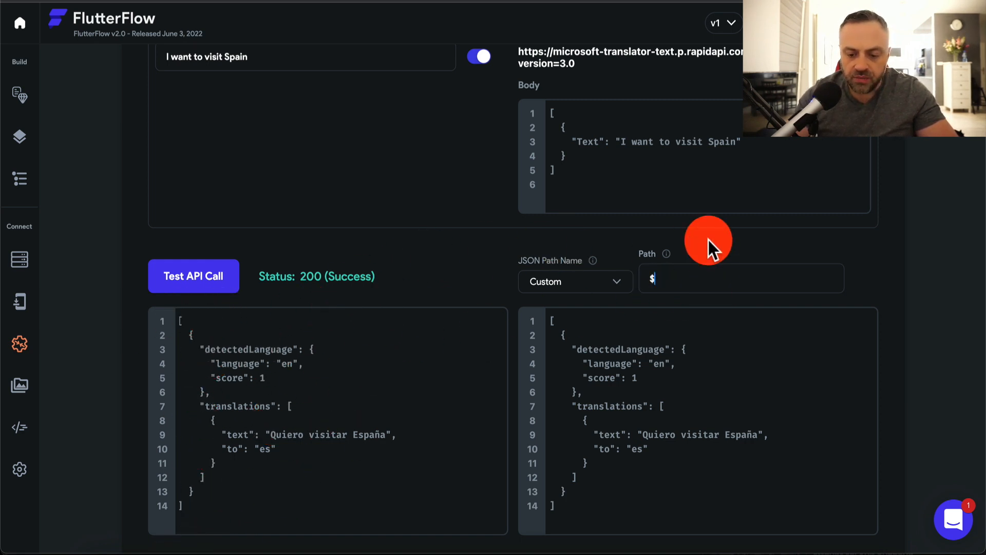
- Back in FlutterFlow, set the custom JSON path to $[0].translations[0].text to extract the translated text
type("[0]")
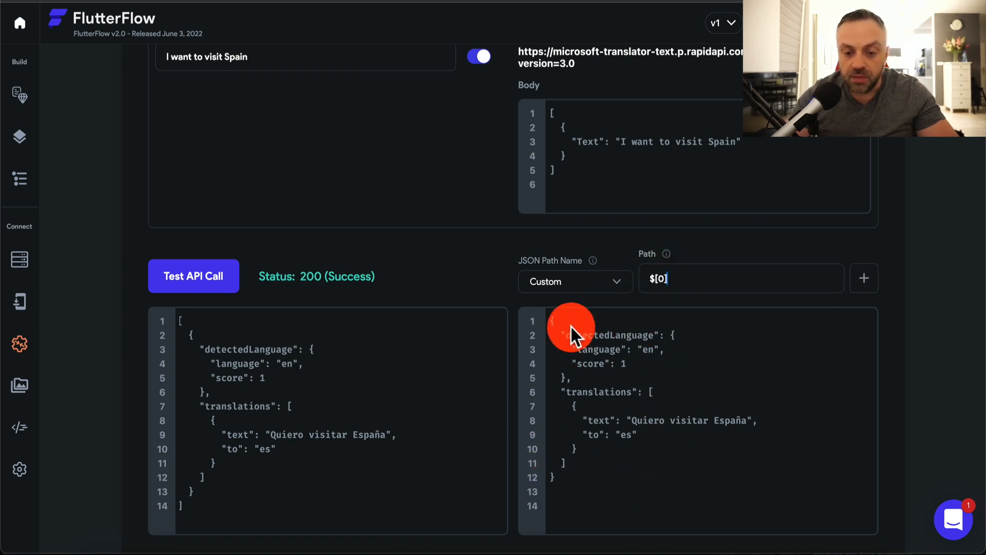
type(".t")
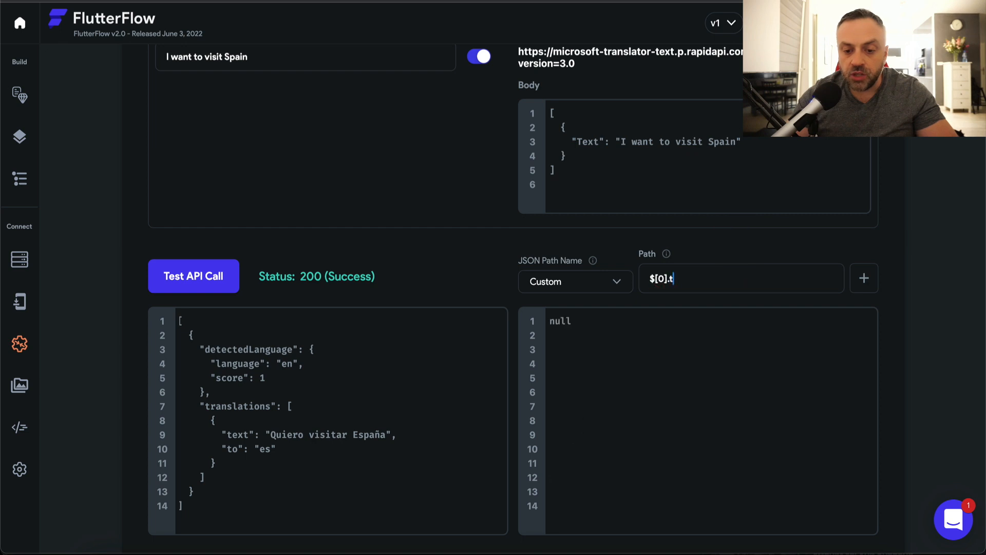
type("ranslations")
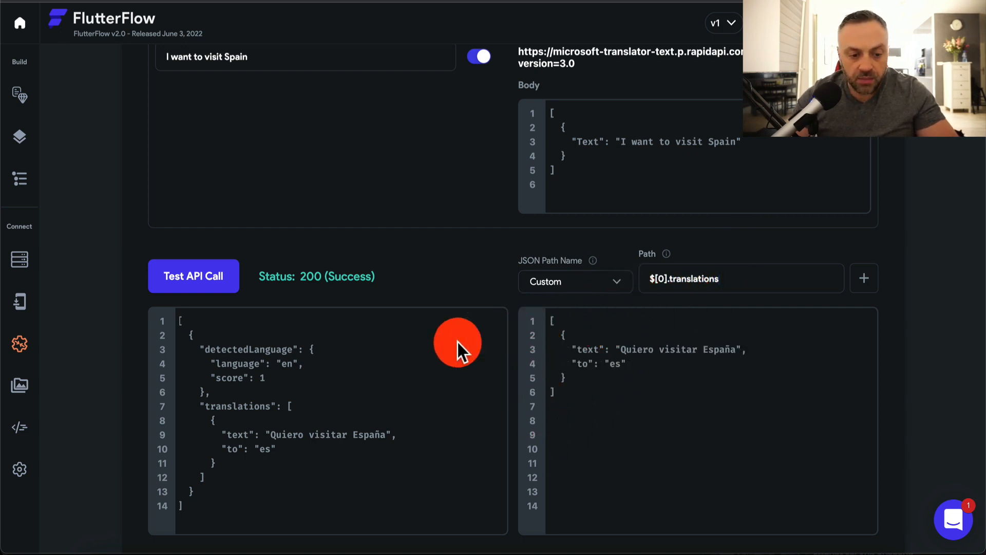
type("[")
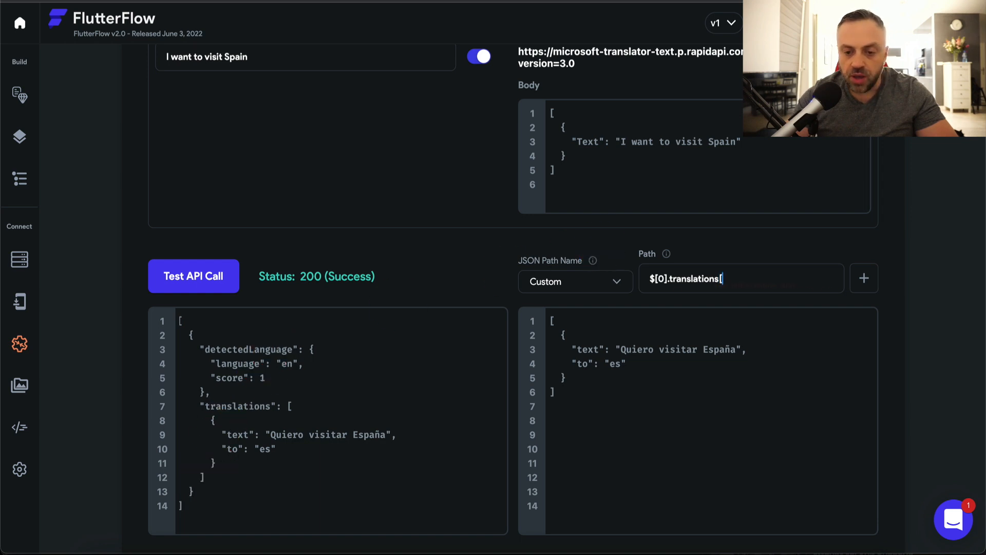
type("0].text")
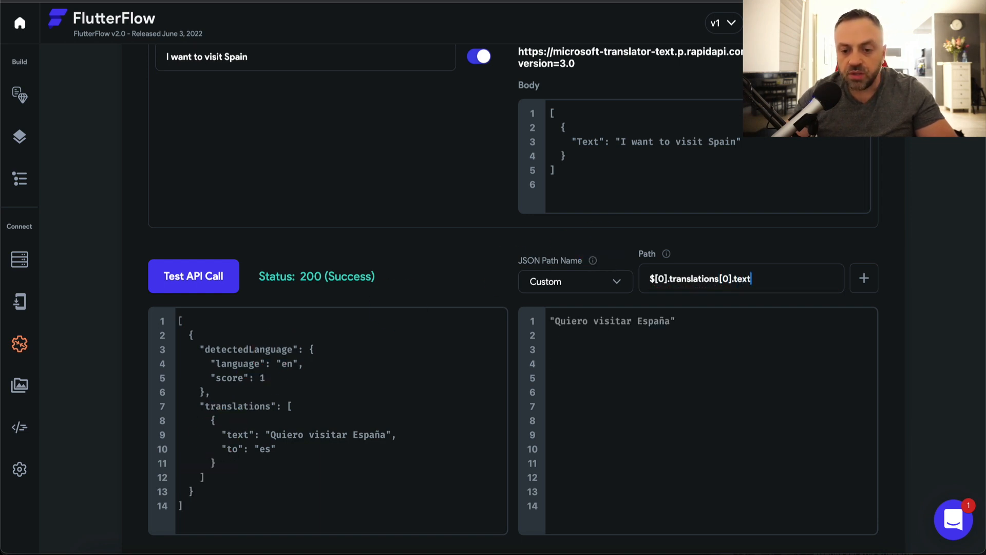
left_click_drag(703, 318, 558, 328)
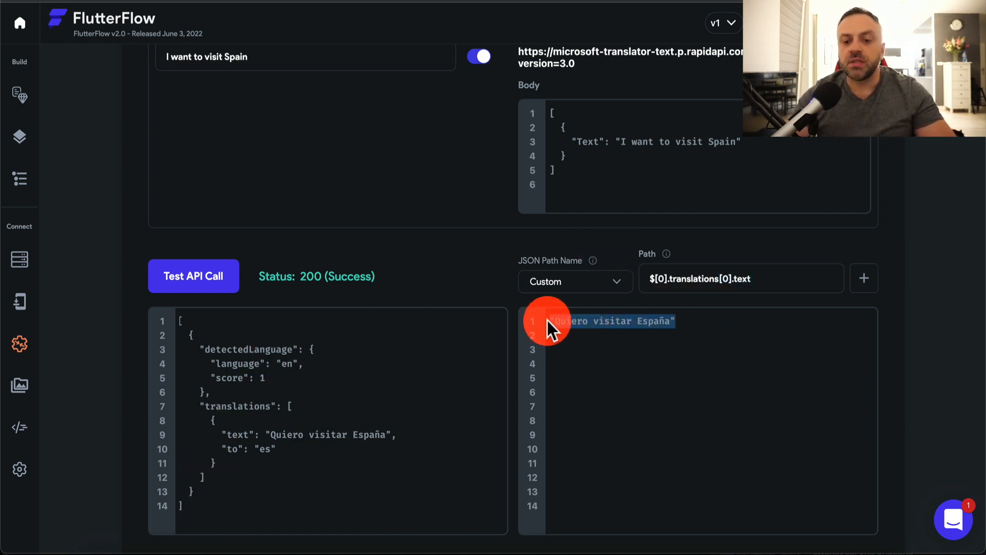
left_click(739, 279)
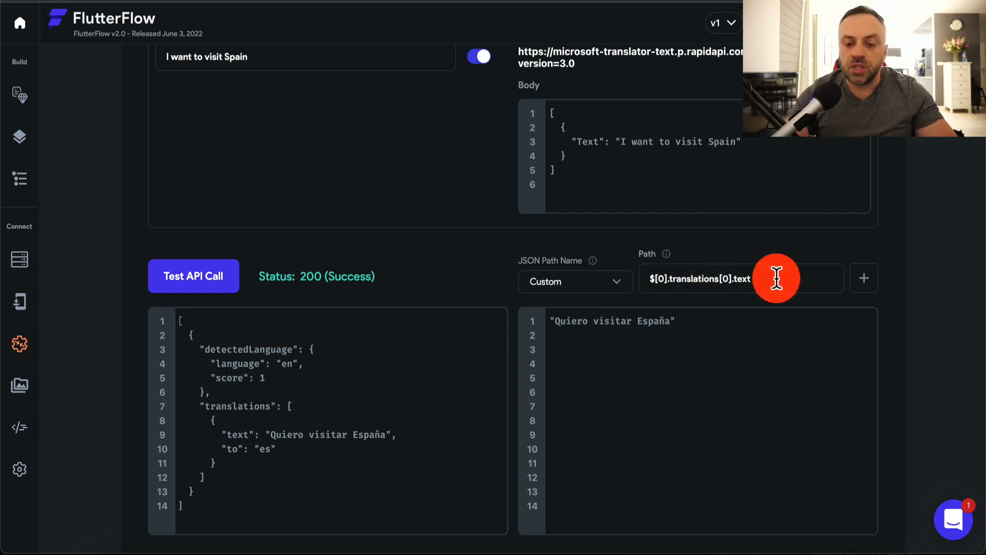
left_click_drag(777, 278, 639, 275)
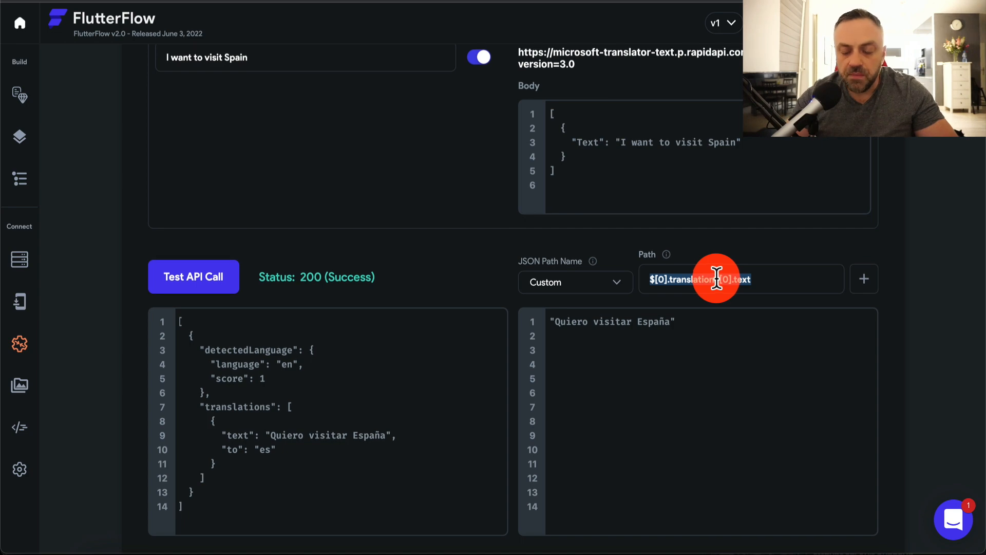
scroll(457, 274, "up", 8)
scroll(457, 274, "down", 4)
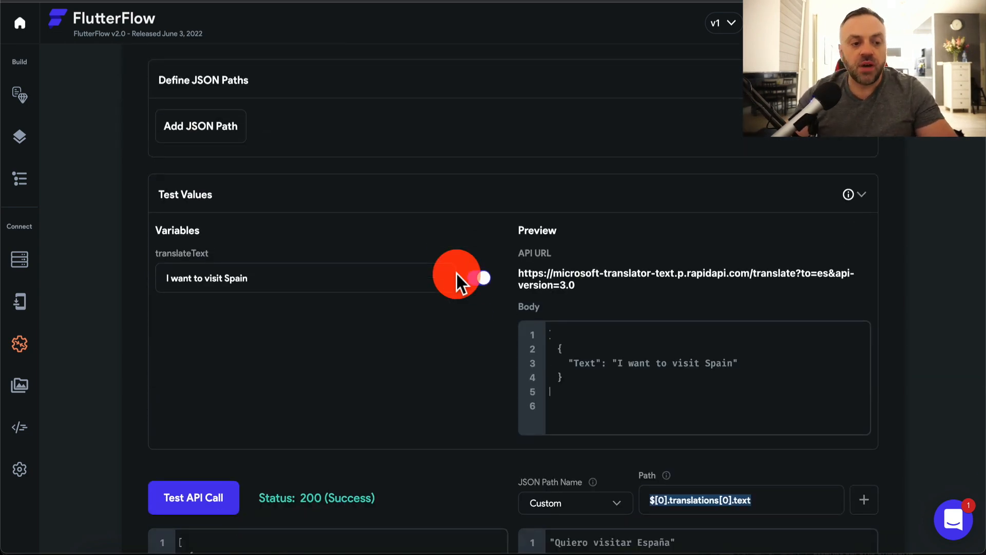
- Go to the HomePage widget tree and add a Row inside the Column
left_click(20, 92)
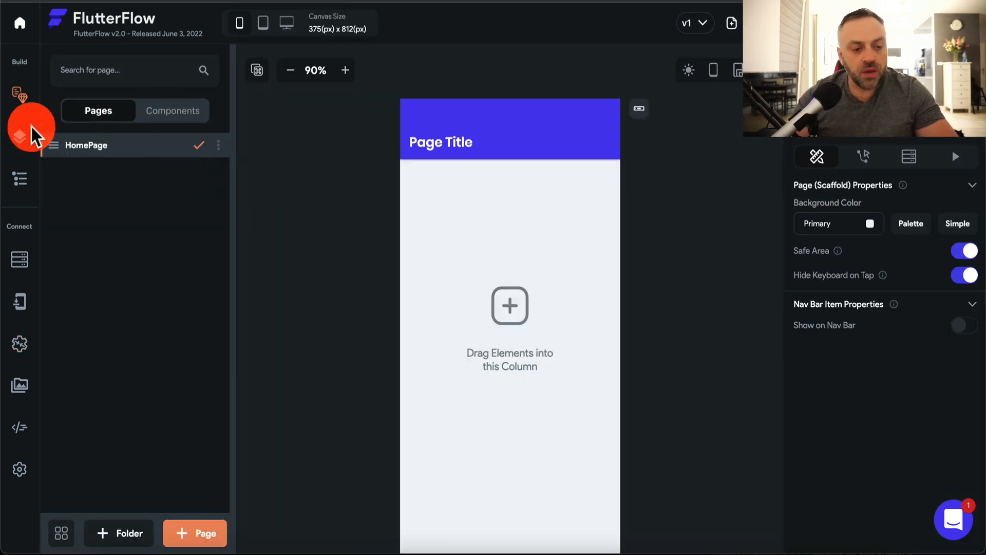
left_click(20, 136)
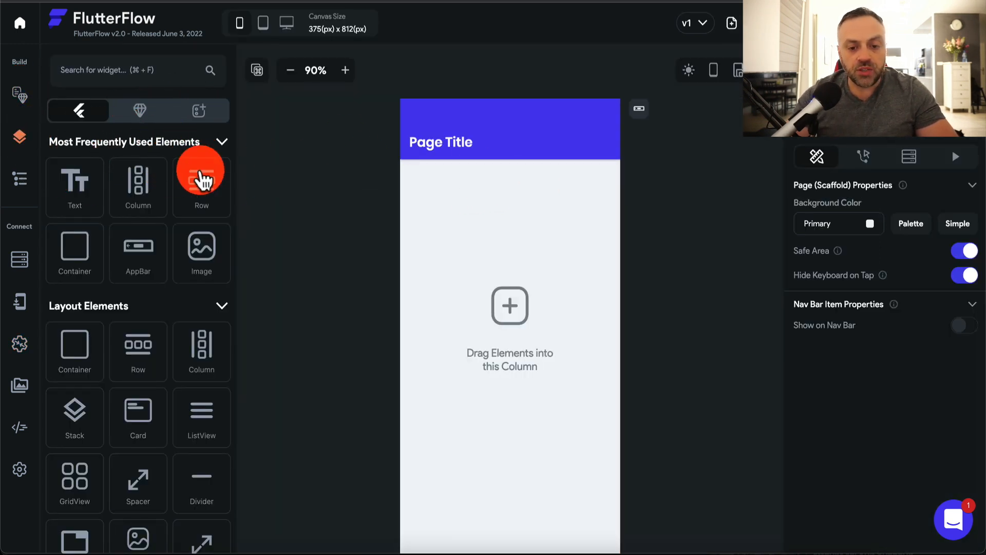
left_click(18, 181)
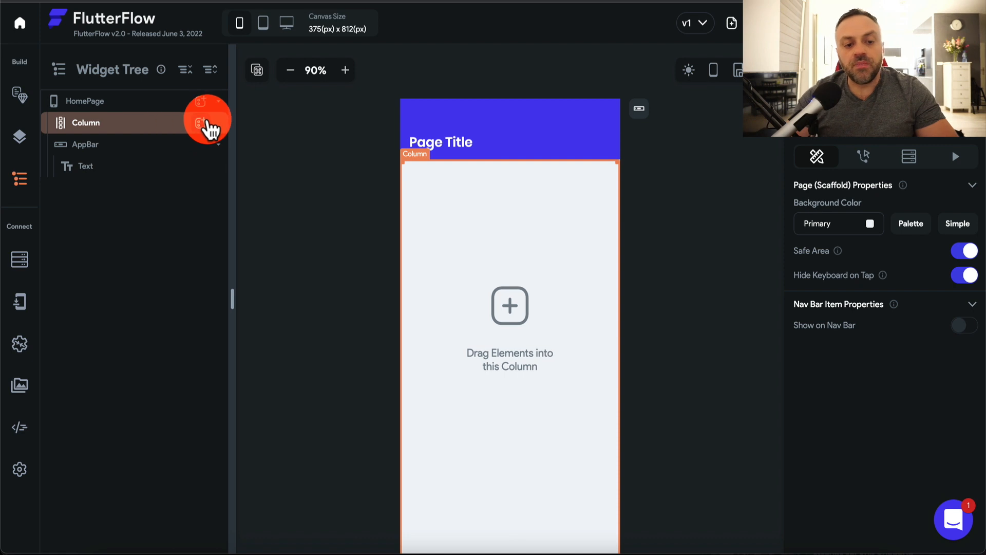
left_click(208, 126)
type("row")
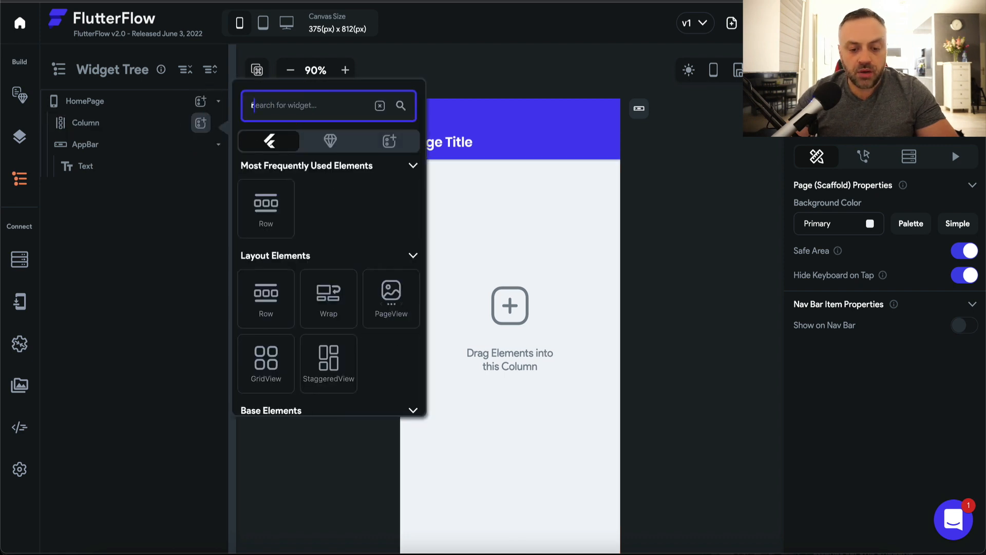
left_click(268, 208)
left_click(132, 151)
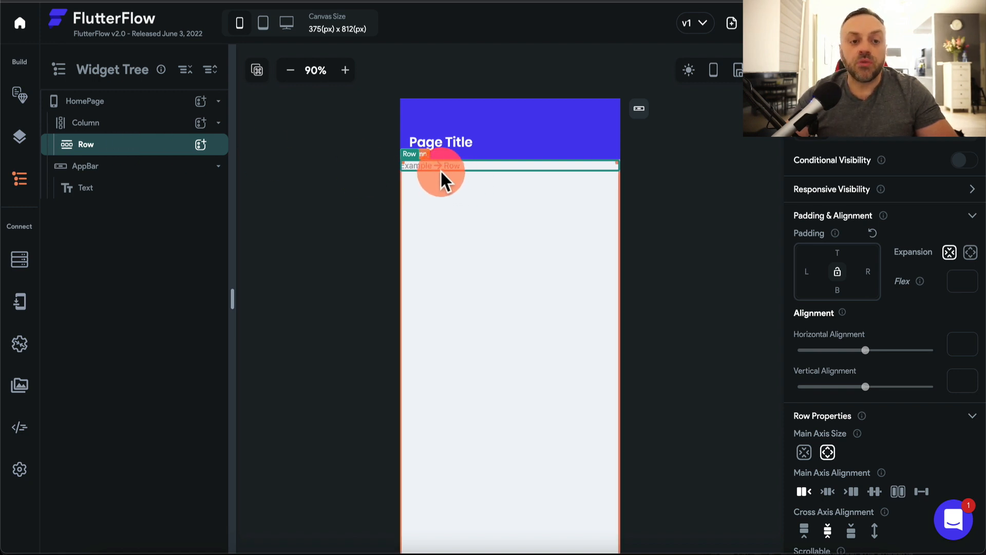
- Add two more Row widgets to the HomePage Column
left_click(200, 144)
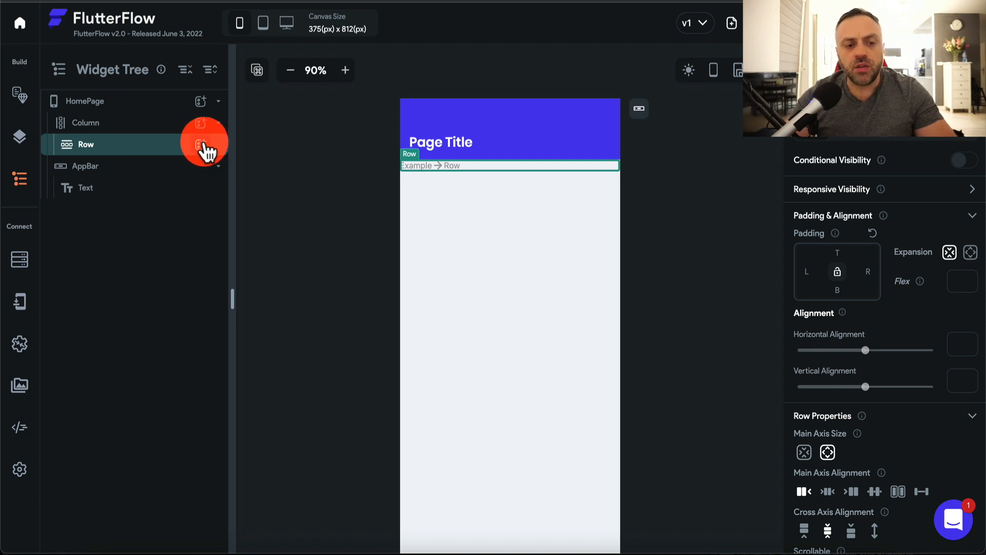
left_click(201, 124)
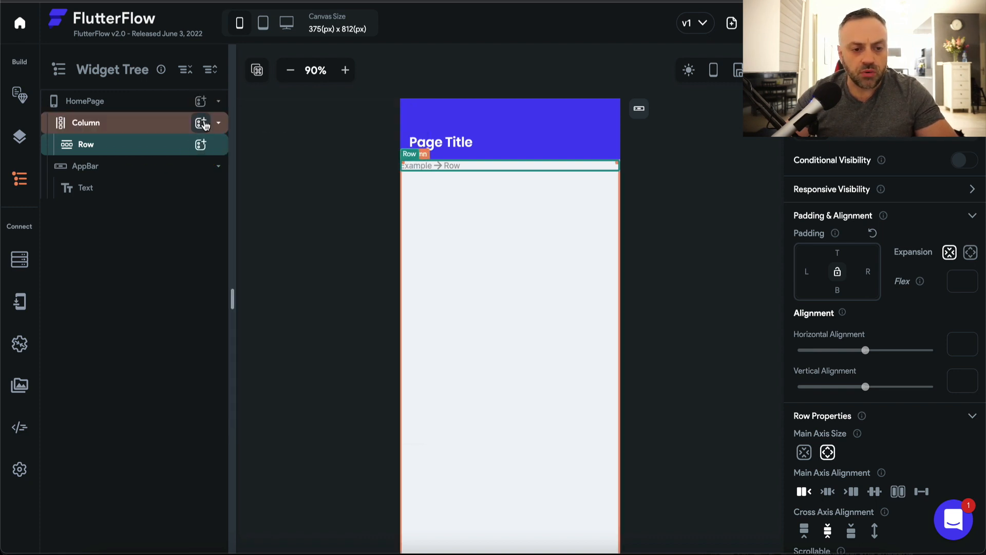
left_click(303, 102)
type("row")
left_click(282, 202)
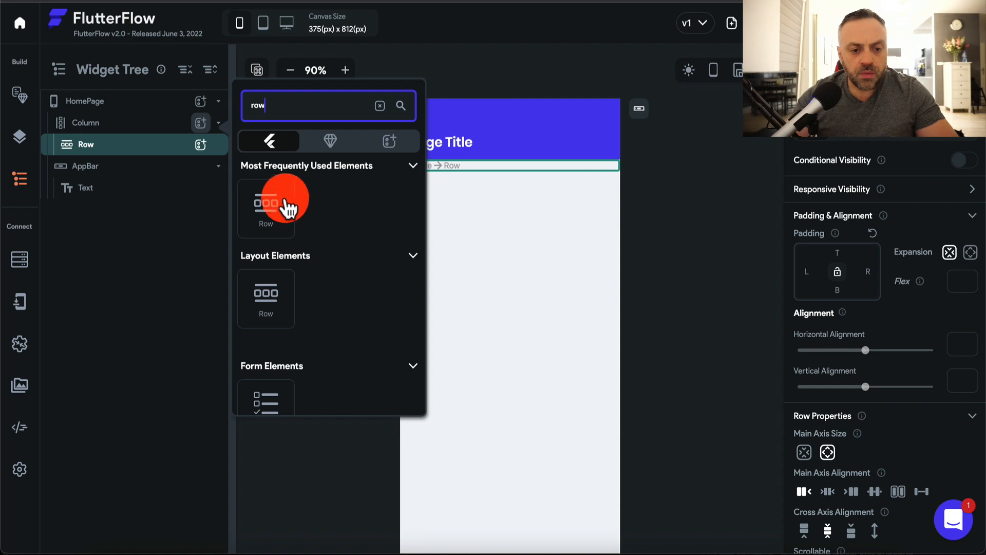
left_click(201, 123)
left_click(286, 103)
type("row")
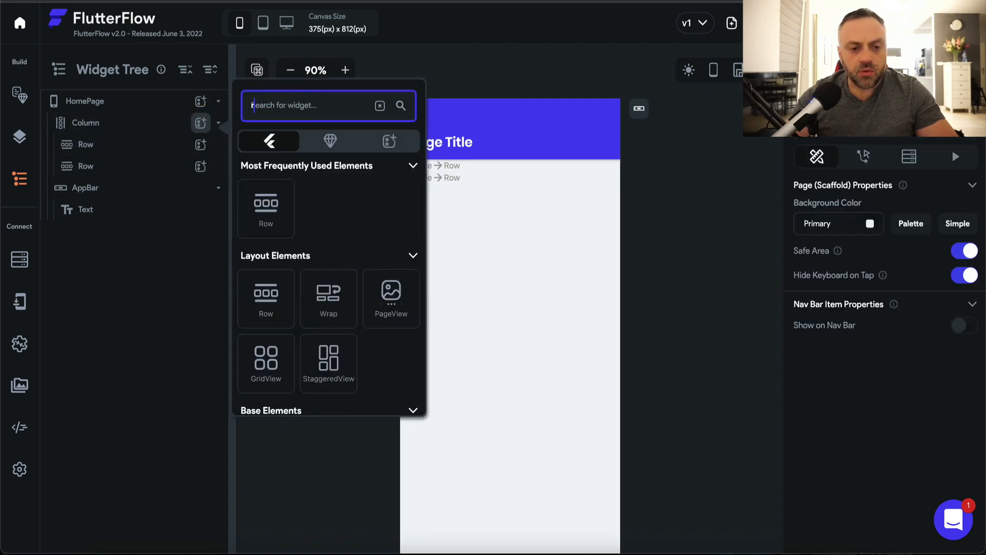
left_click(265, 201)
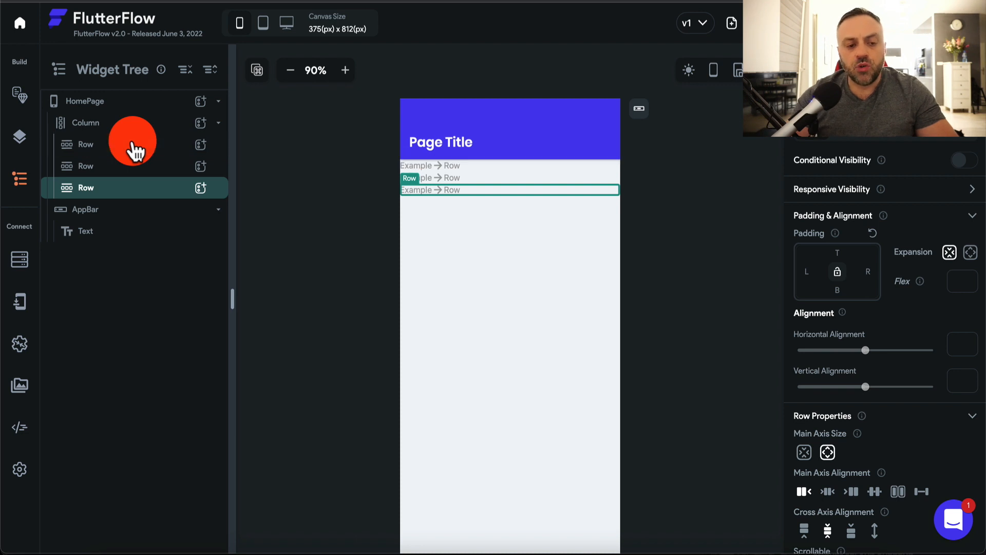
- Add a TextField widget inside the first Row of the Column
left_click(135, 146)
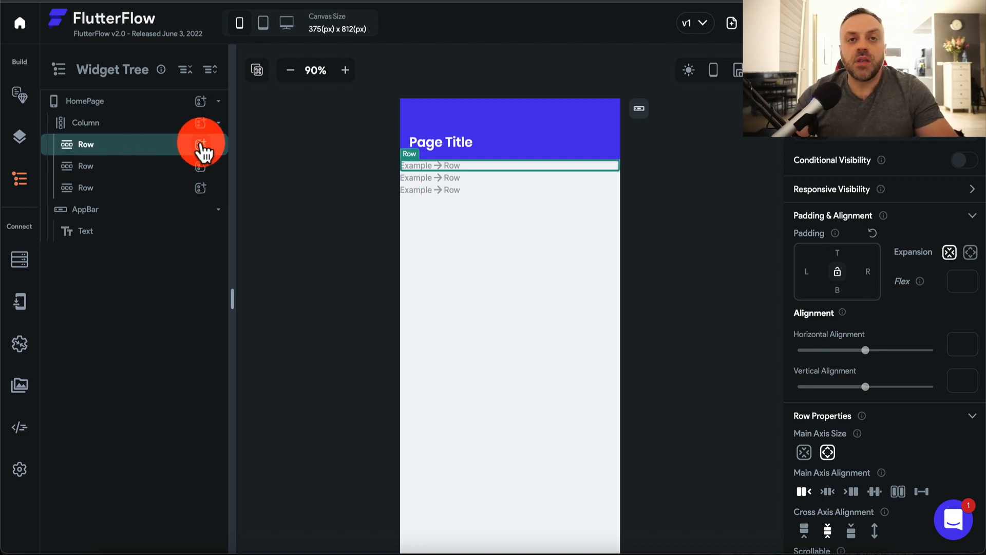
left_click(201, 145)
left_click(304, 123)
type("textfield")
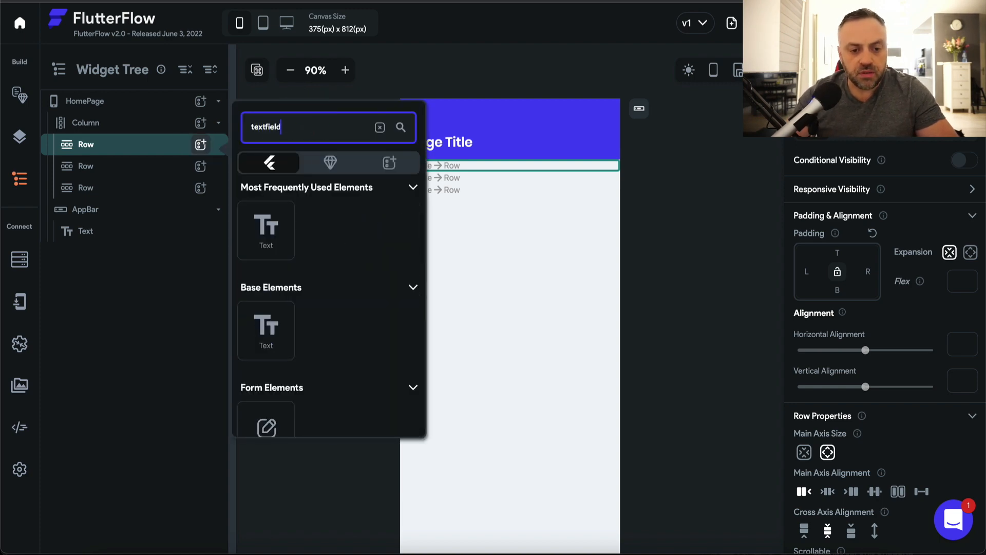
left_click(268, 228)
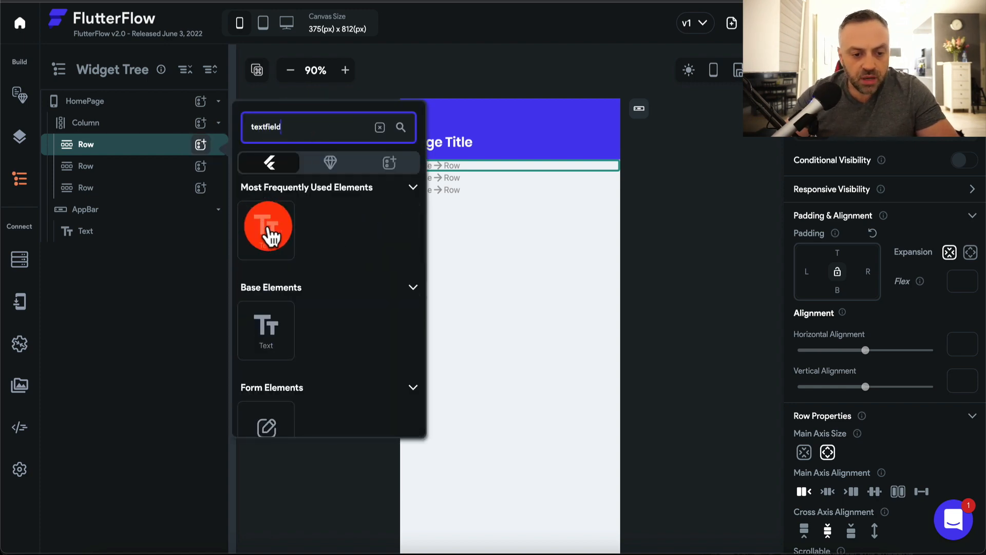
scroll(269, 236, "down", 3)
left_click(273, 331)
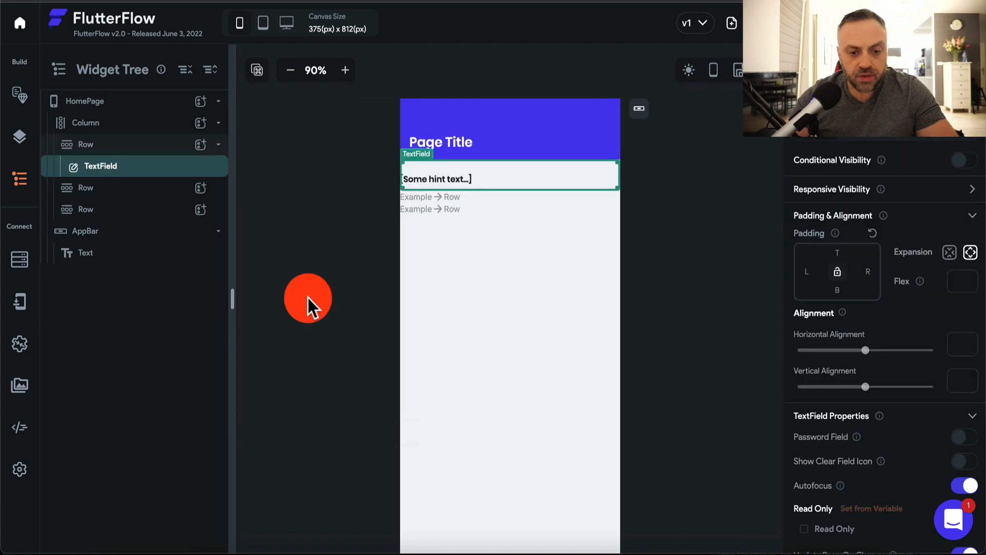
- Add a Text widget inside the second Row of the Column
left_click(123, 188)
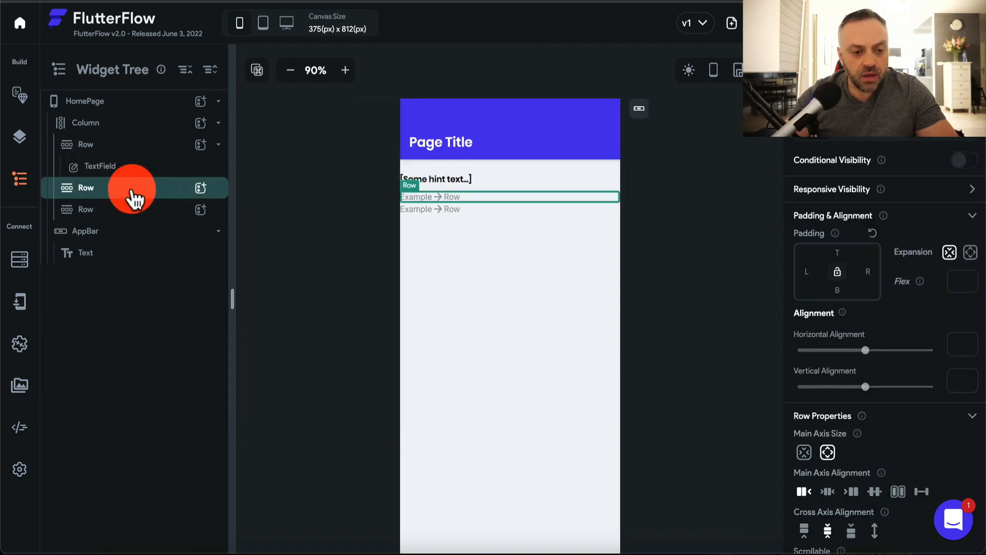
left_click(205, 187)
left_click(315, 169)
left_click(268, 278)
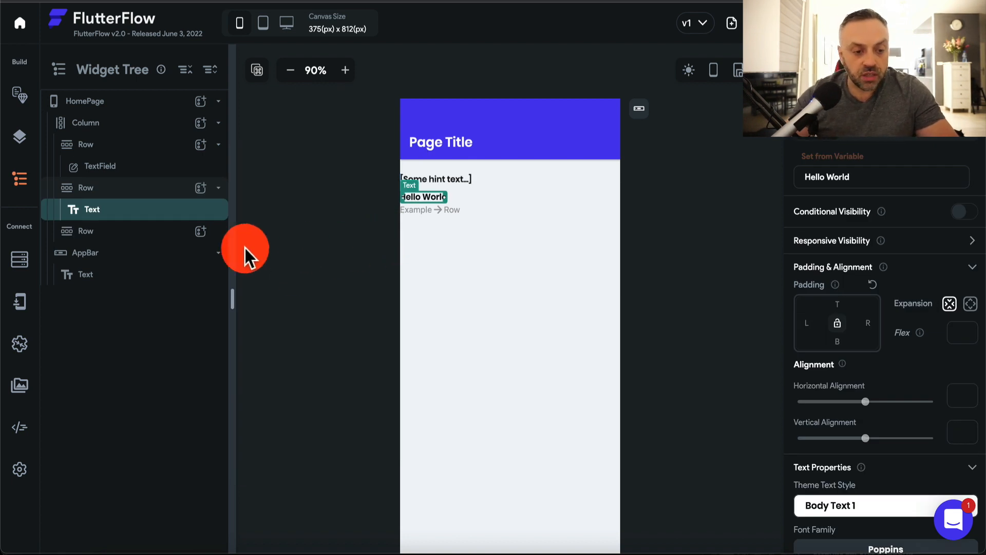
- Add a Button widget inside the third Row of the Column
left_click(201, 231)
left_click(275, 211)
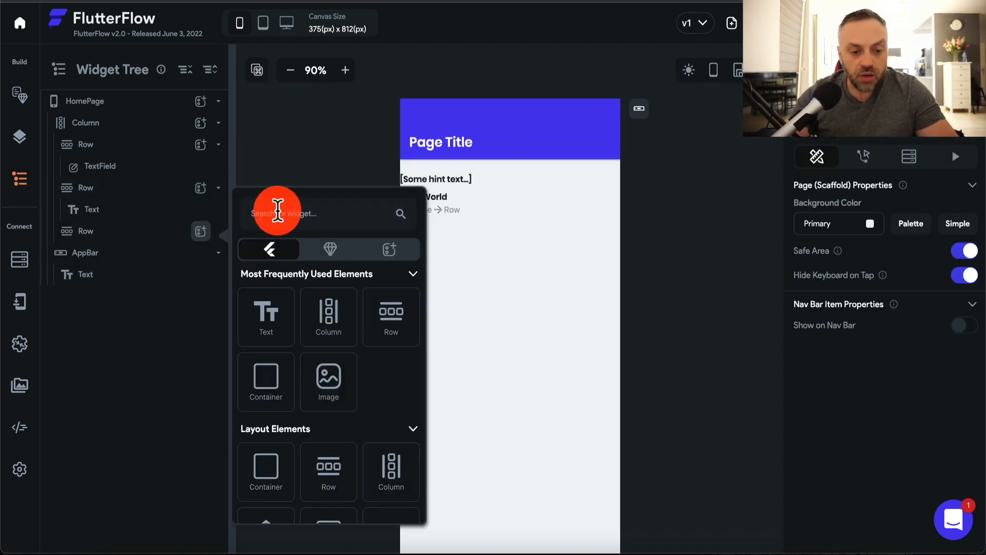
type("butt")
left_click(269, 349)
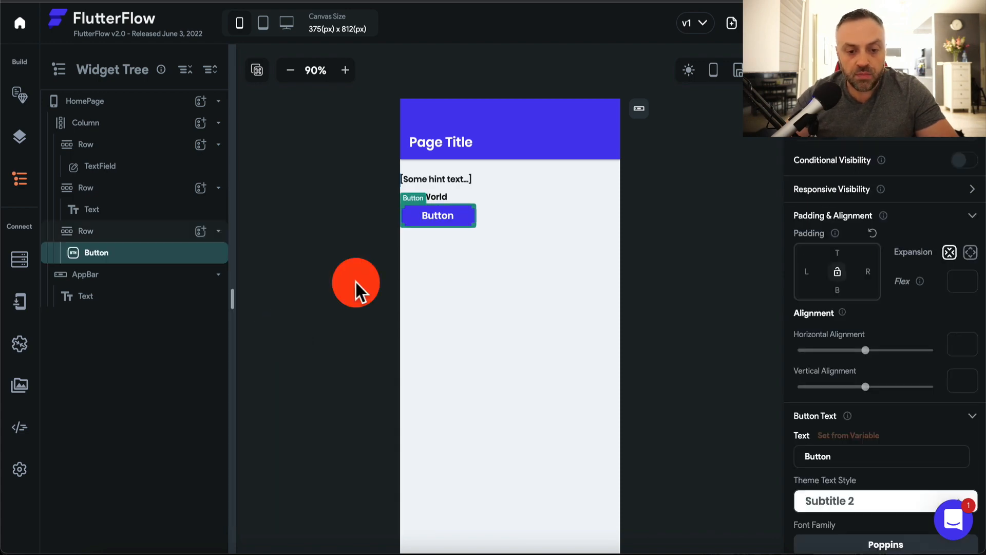
- Set the main axis alignment of the Row containing the TextField to center
left_click(512, 172)
scroll(866, 412, "down", 8)
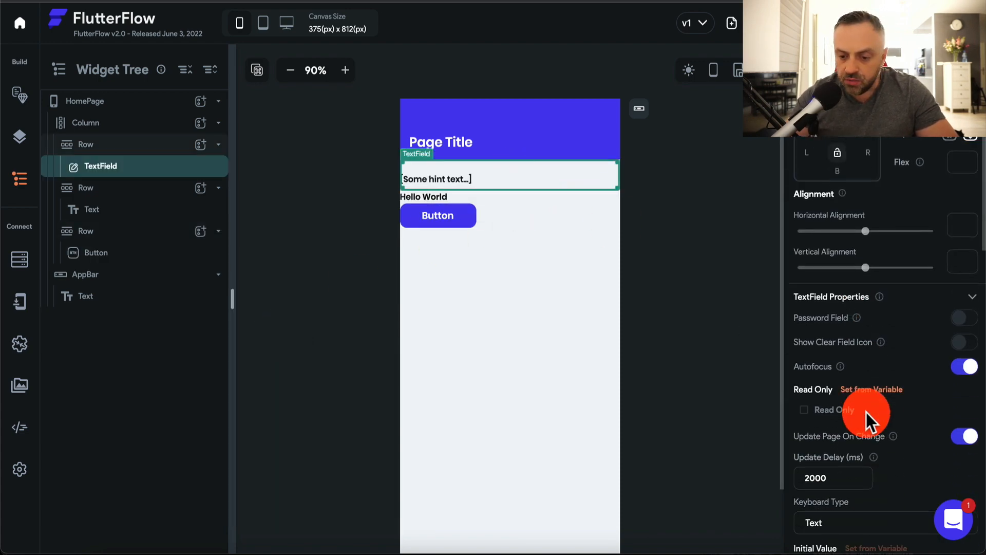
left_click(143, 144)
left_click(837, 390)
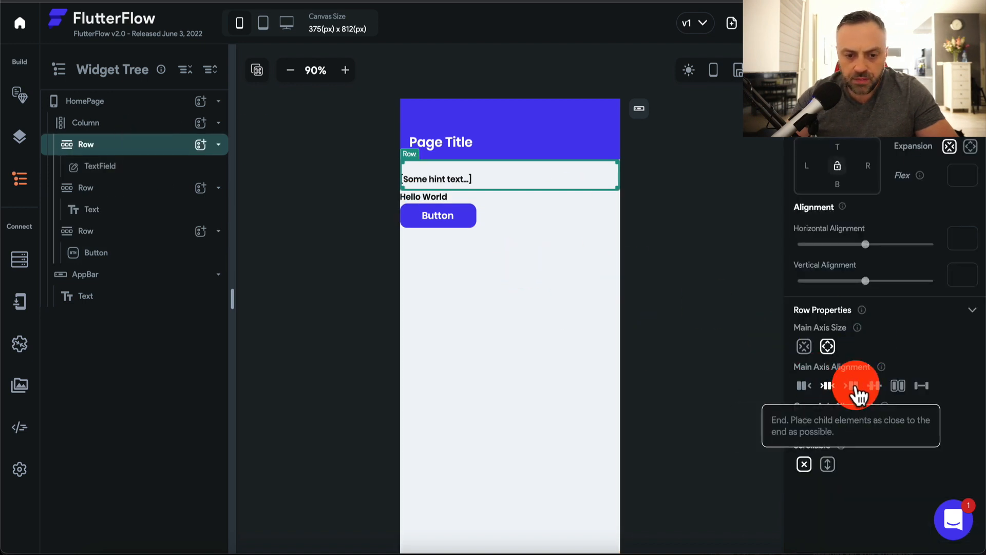
left_click(856, 387)
left_click(831, 387)
- Center the text alignment of the TextField in the first Row
left_click(460, 171)
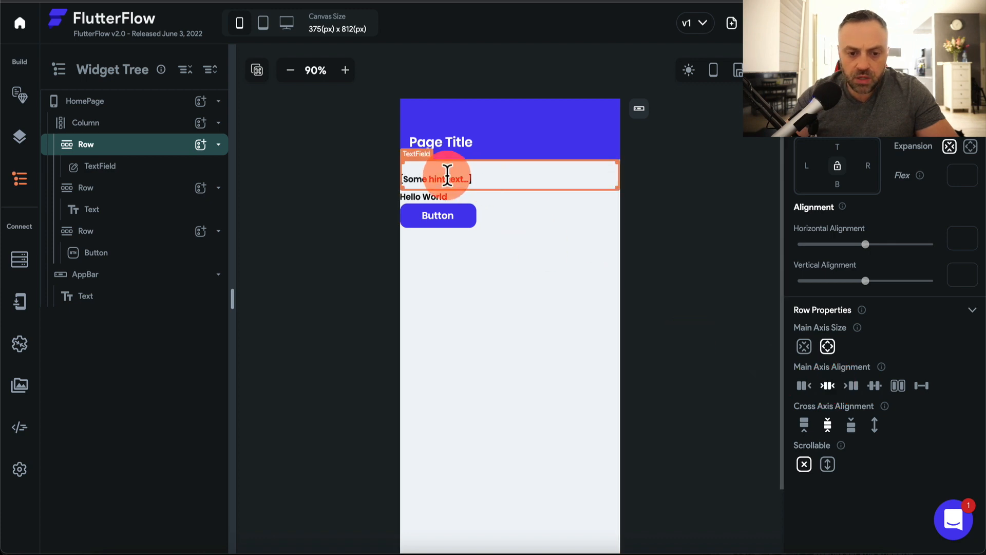
scroll(822, 282, "down", 5)
scroll(825, 283, "down", 6)
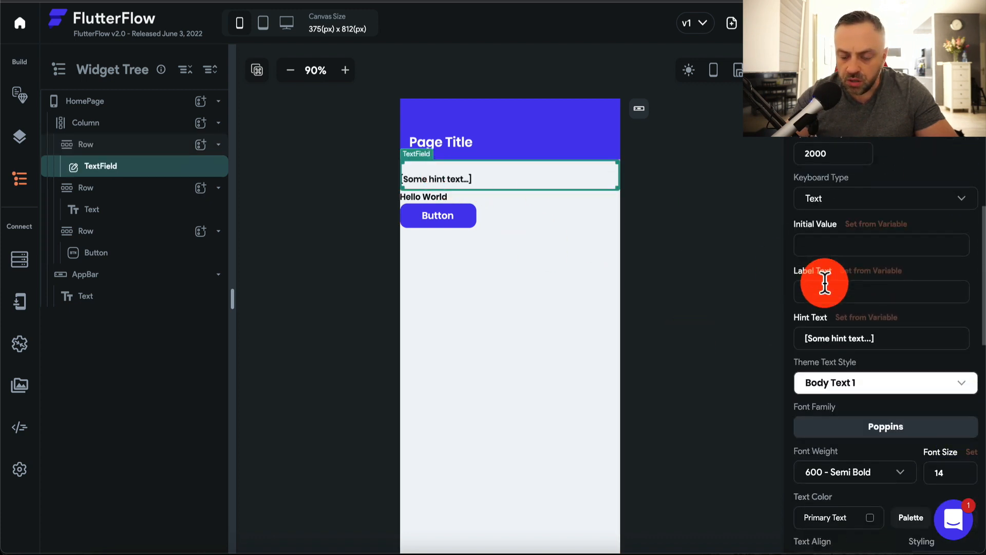
left_click(834, 366)
- Center the main axis alignment of the second Row with the Text and the third Row with the Button
left_click(500, 197)
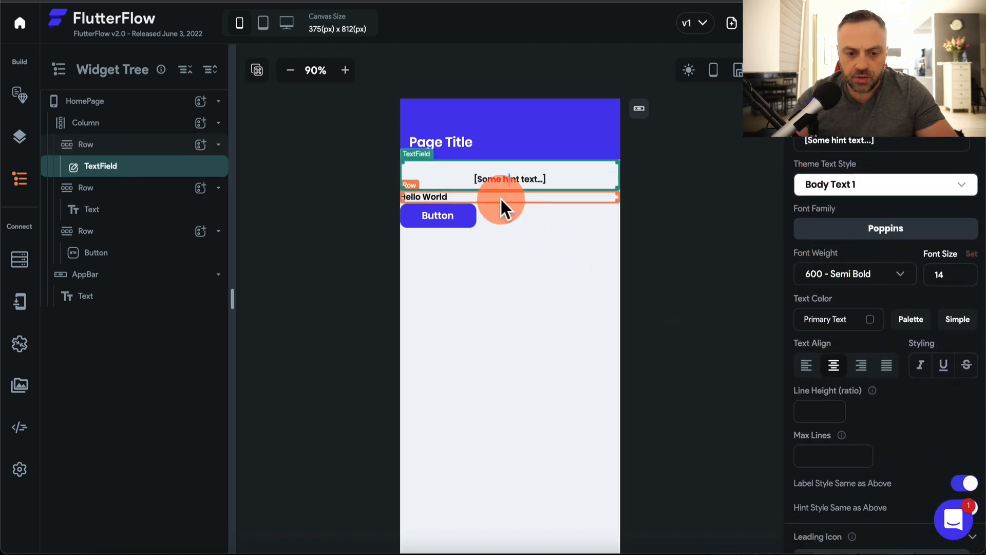
left_click(841, 384)
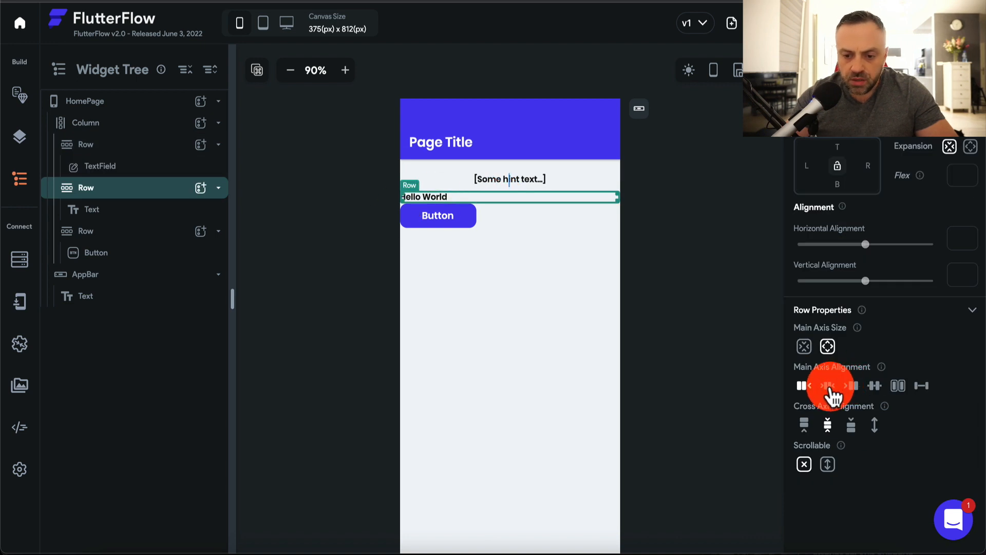
left_click(550, 227)
left_click(830, 387)
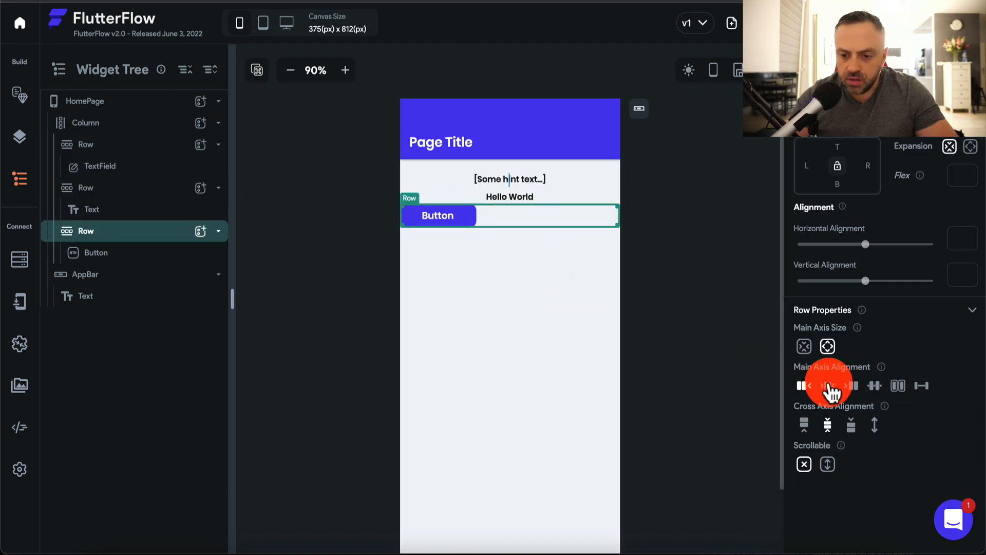
left_click(550, 302)
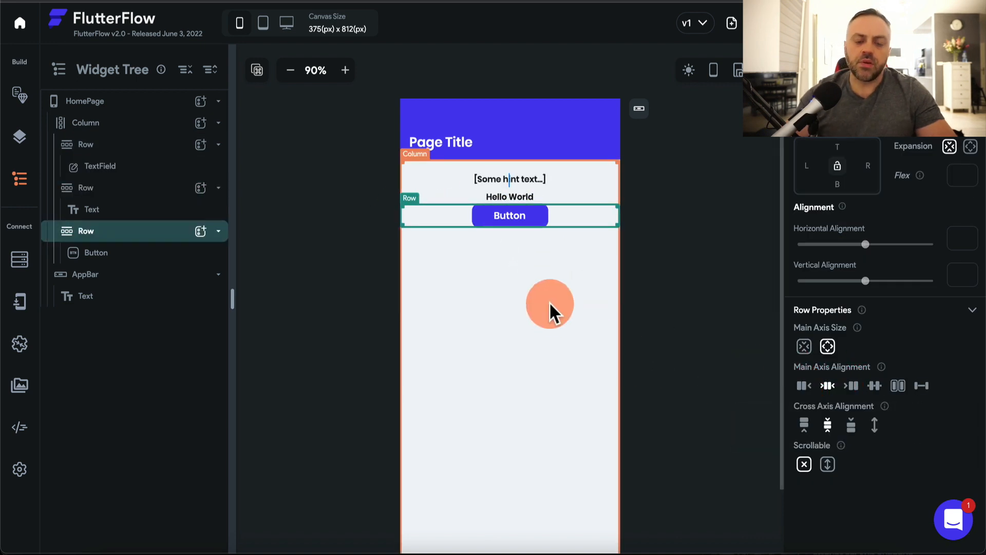
- Change the page's AppBar style to Back Button → Center Title
left_click(548, 175)
left_click(640, 109)
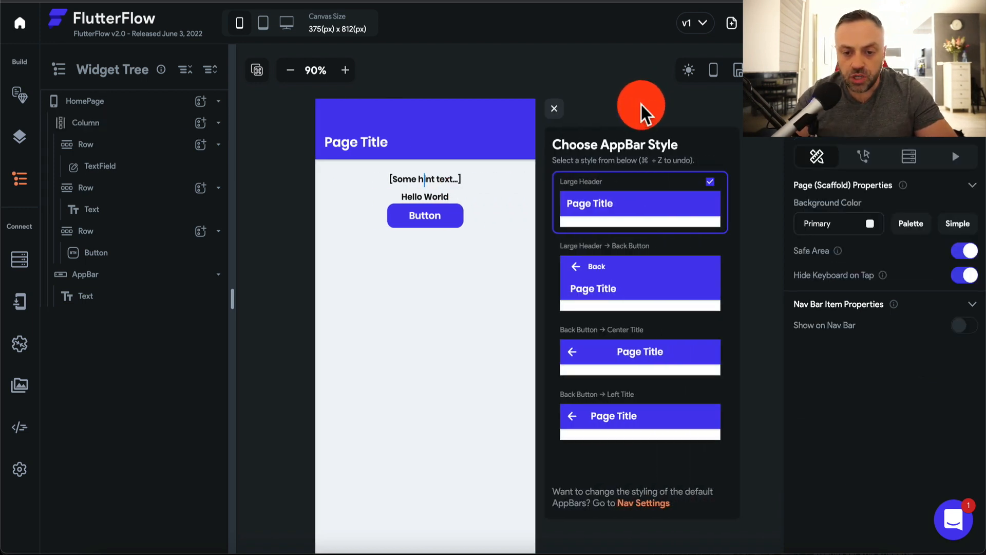
left_click(645, 272)
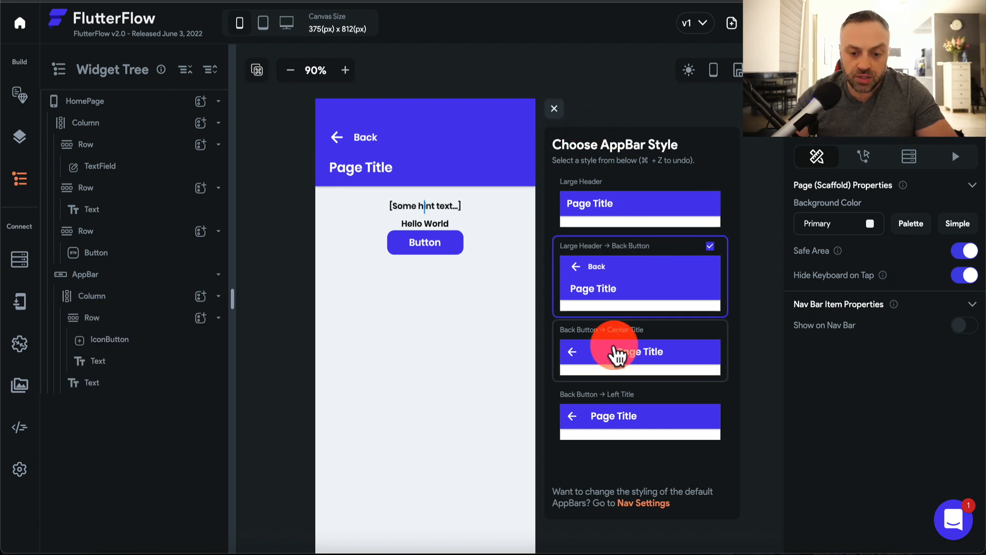
left_click(622, 352)
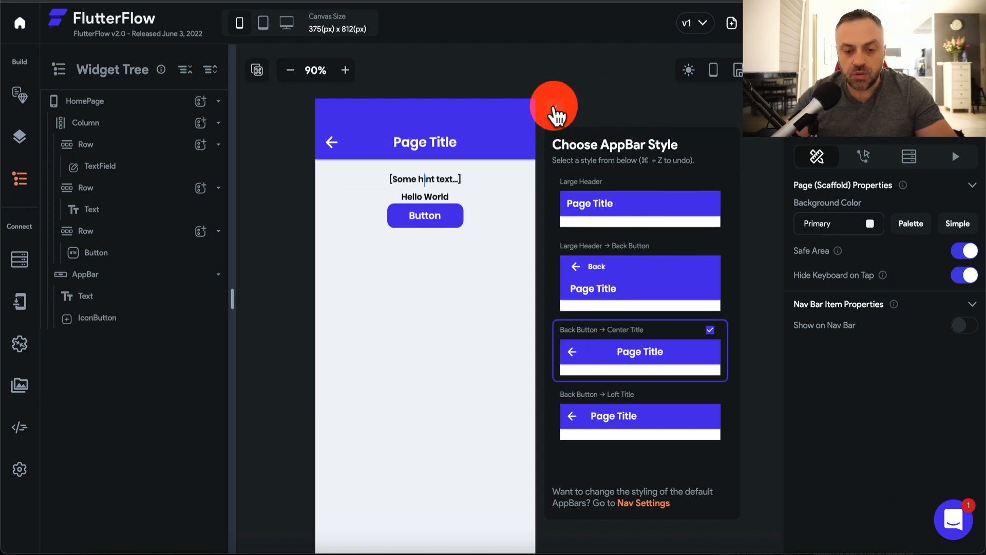
left_click(555, 109)
- Set "Enter text..." as the TextField's hint text and label text
left_click(507, 174)
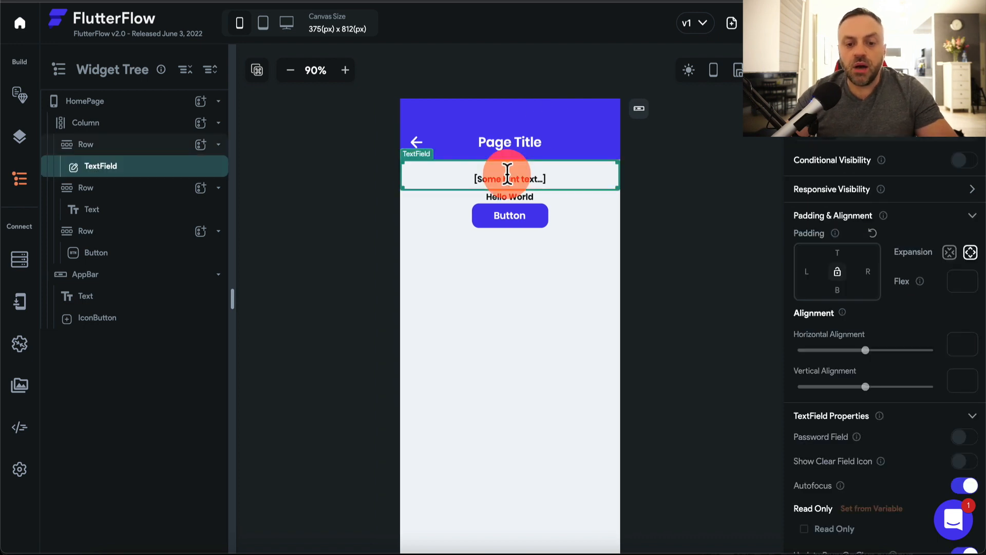
scroll(818, 273, "down", 5)
scroll(818, 274, "down", 2)
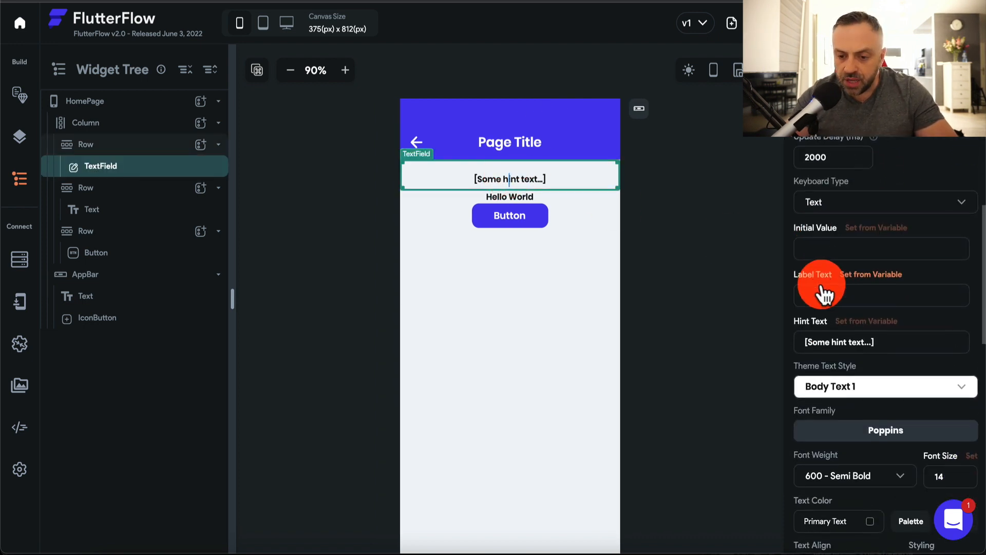
left_click(888, 334)
type("Enter")
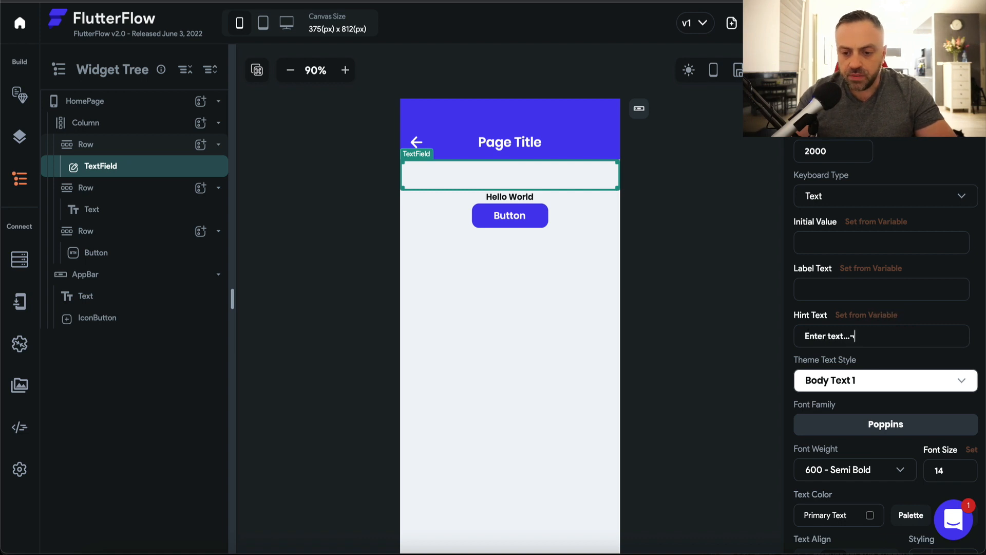
left_click(465, 168)
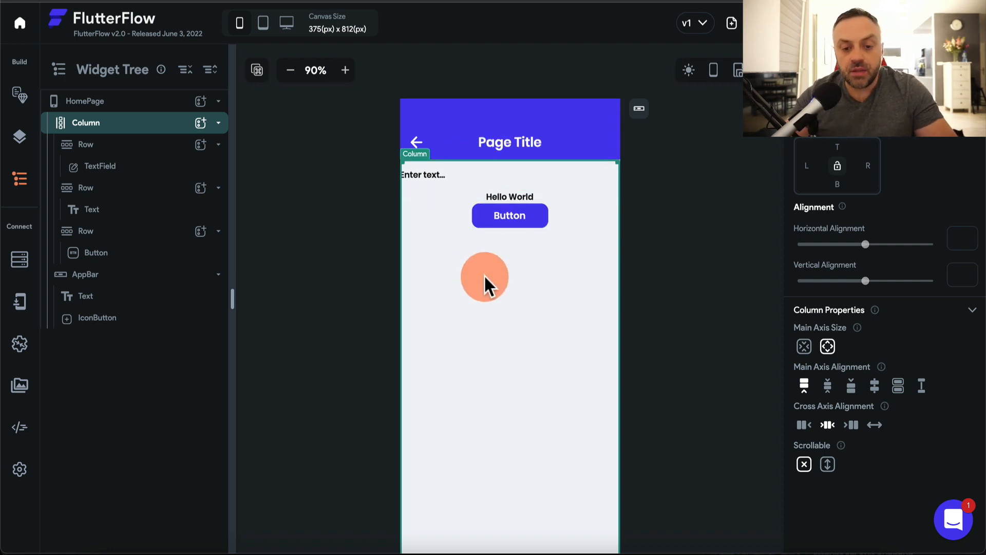
left_click(516, 198)
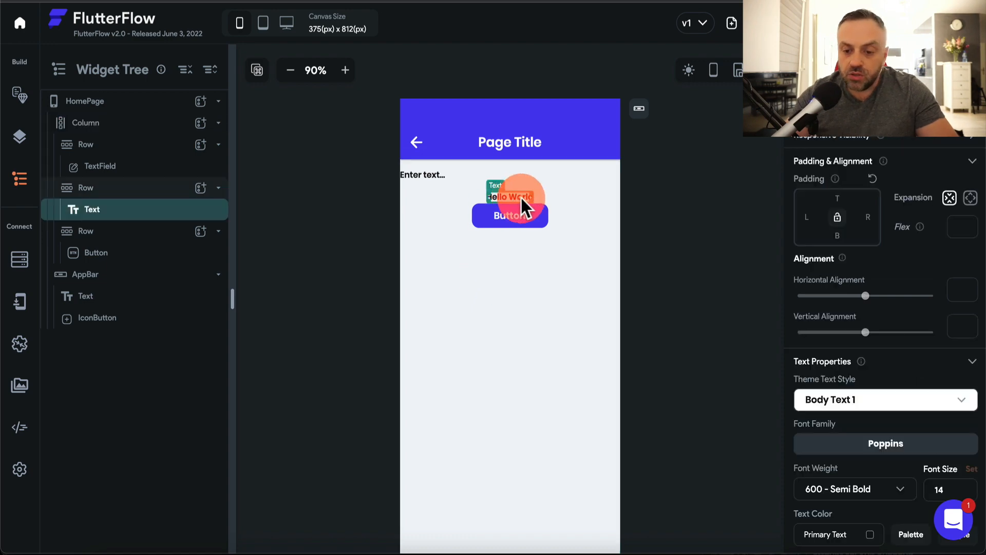
scroll(833, 303, "down", 6)
scroll(835, 308, "up", 8)
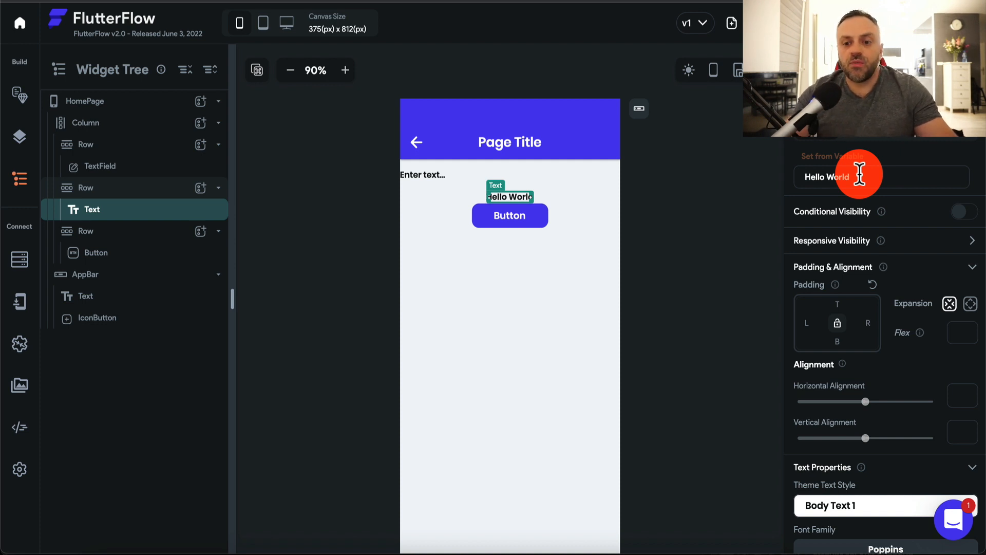
left_click(470, 174)
left_click(499, 309)
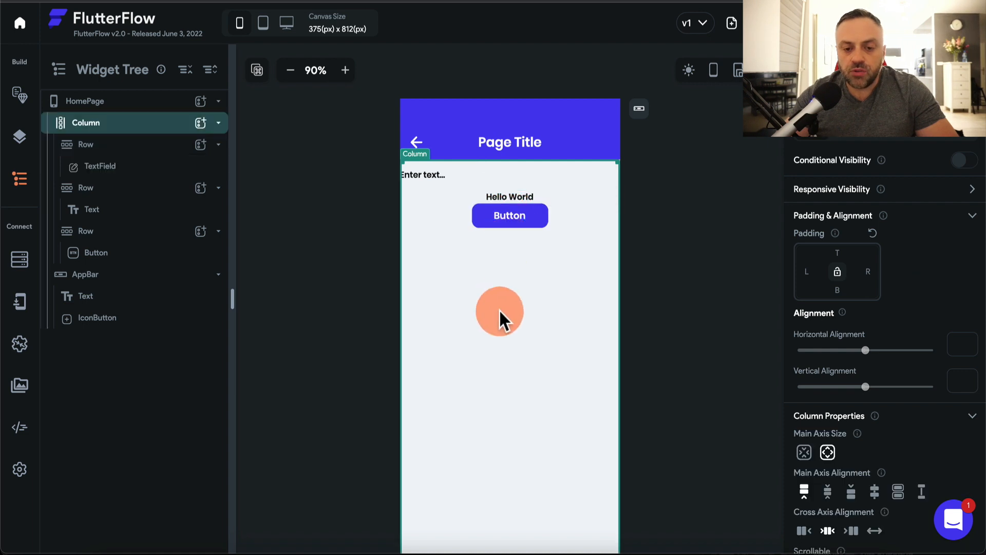
- Add an On Tap action to the Button that makes a backend API call to TranslateAPI
left_click(509, 211)
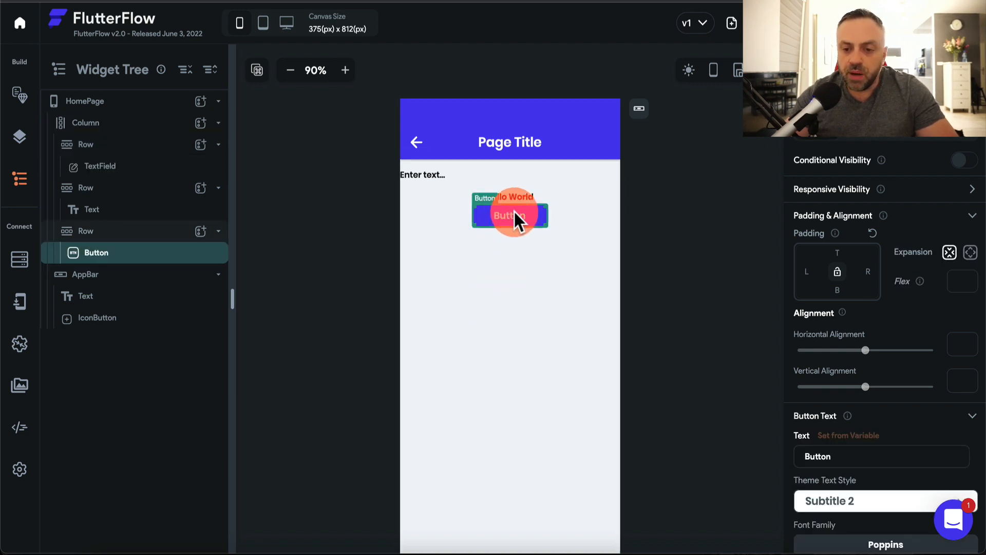
left_click(863, 131)
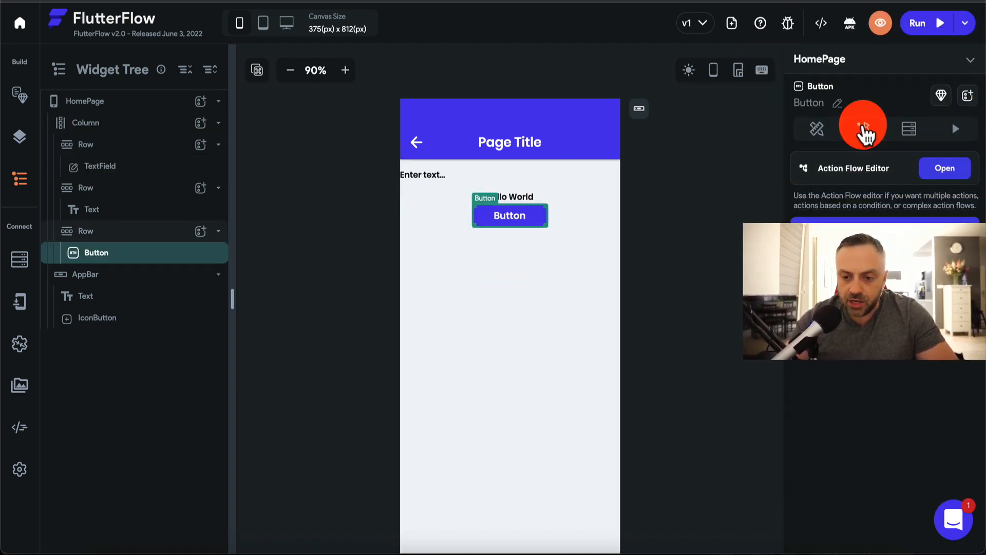
left_click(885, 239)
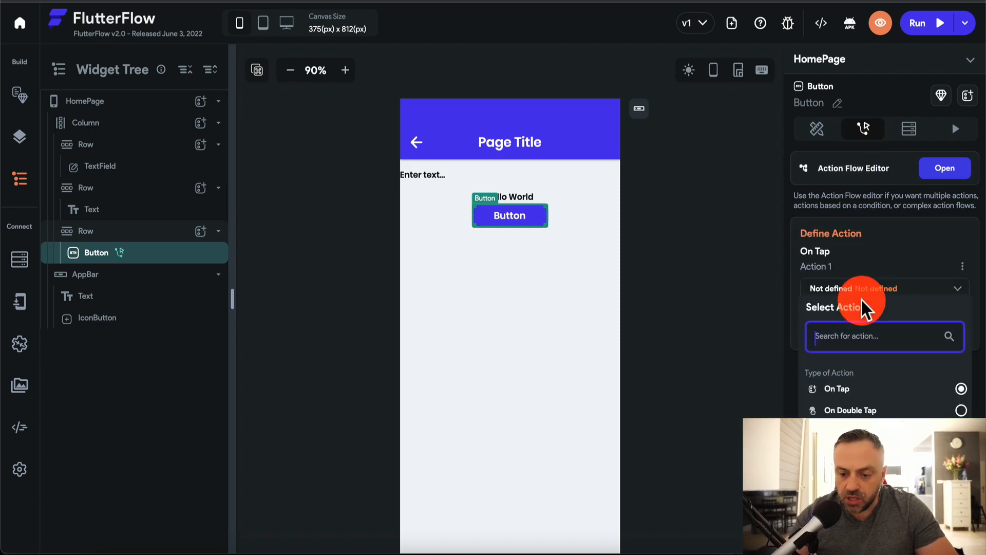
scroll(862, 300, "down", 4)
scroll(837, 343, "down", 2)
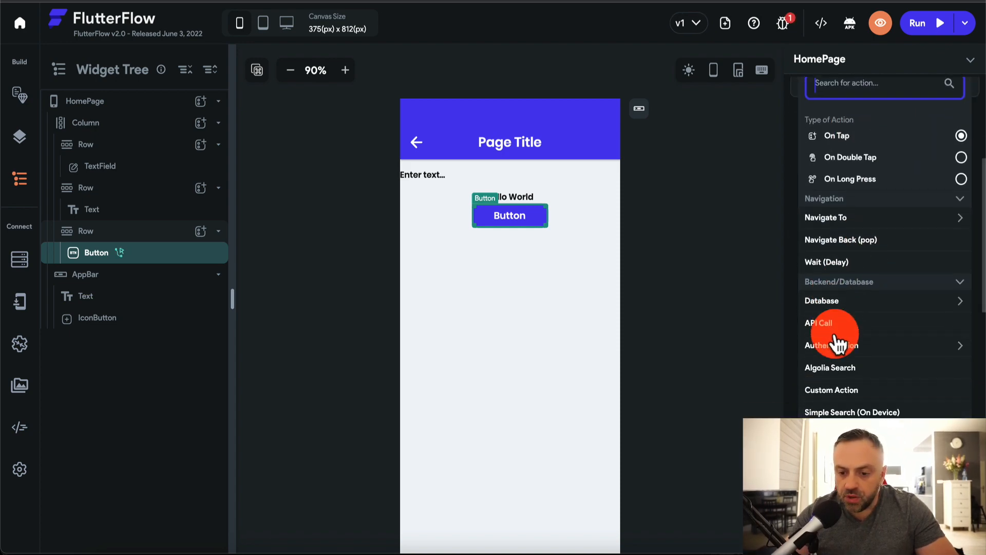
left_click(865, 304)
left_click(869, 333)
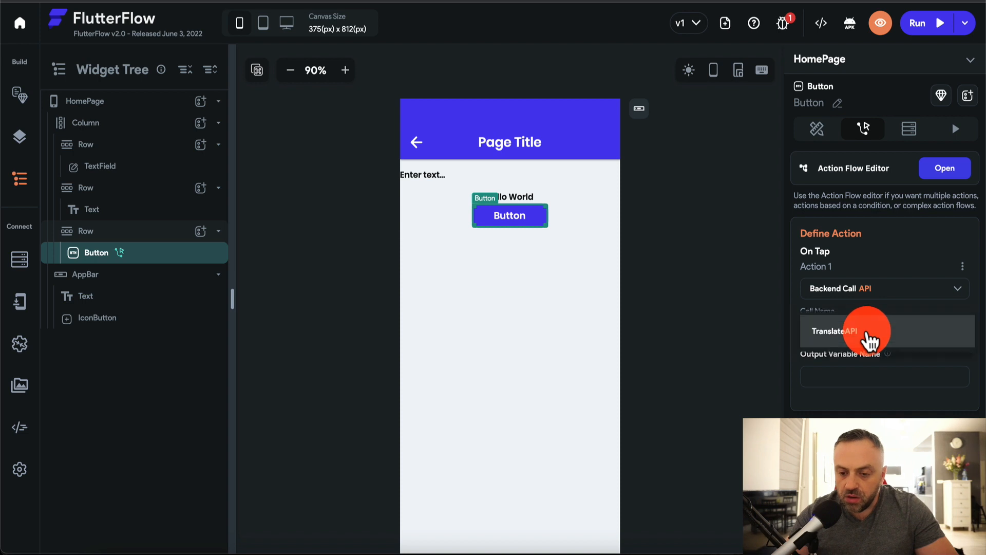
left_click(878, 334)
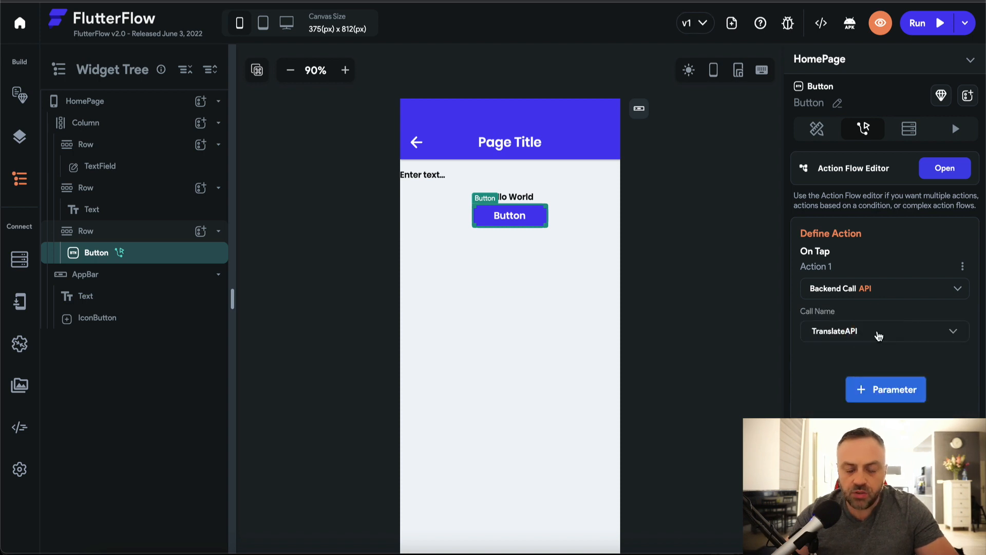
- Add a parameter to the TranslateAPI call and select translateText as its name
left_click(894, 402)
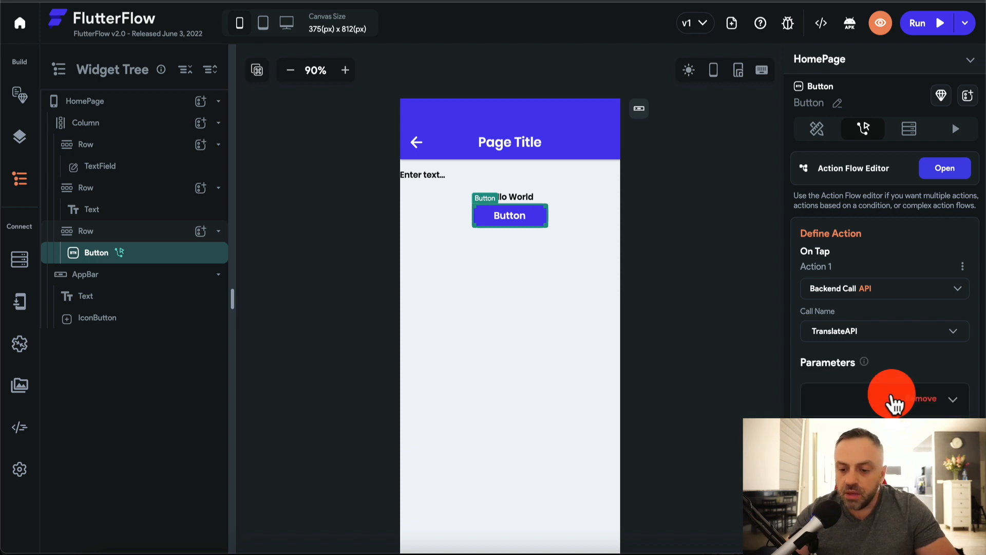
scroll(859, 382, "down", 2)
left_click(872, 374)
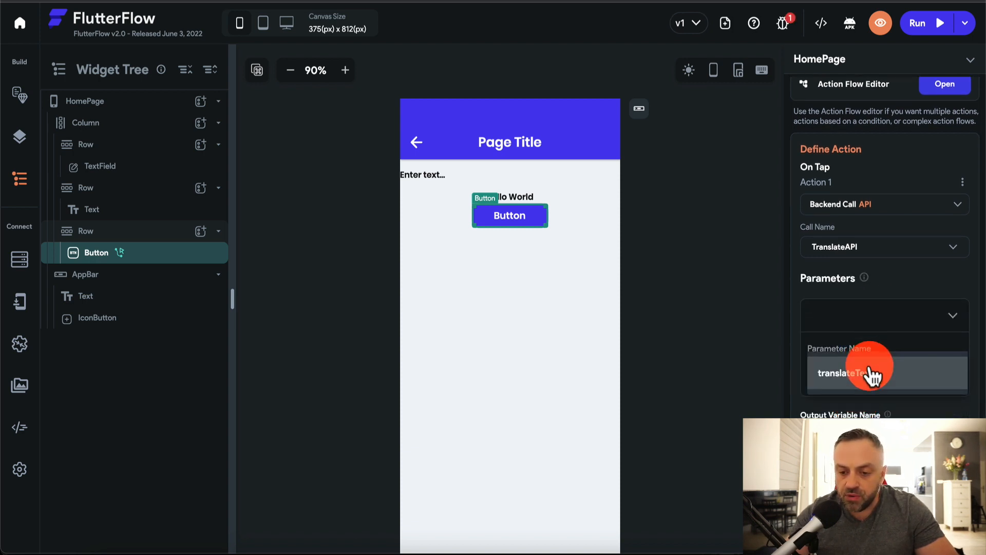
left_click(891, 375)
- Take the translateText parameter's value from a variable, using Widget State as source and the "Enter text..." field as option
left_click(872, 432)
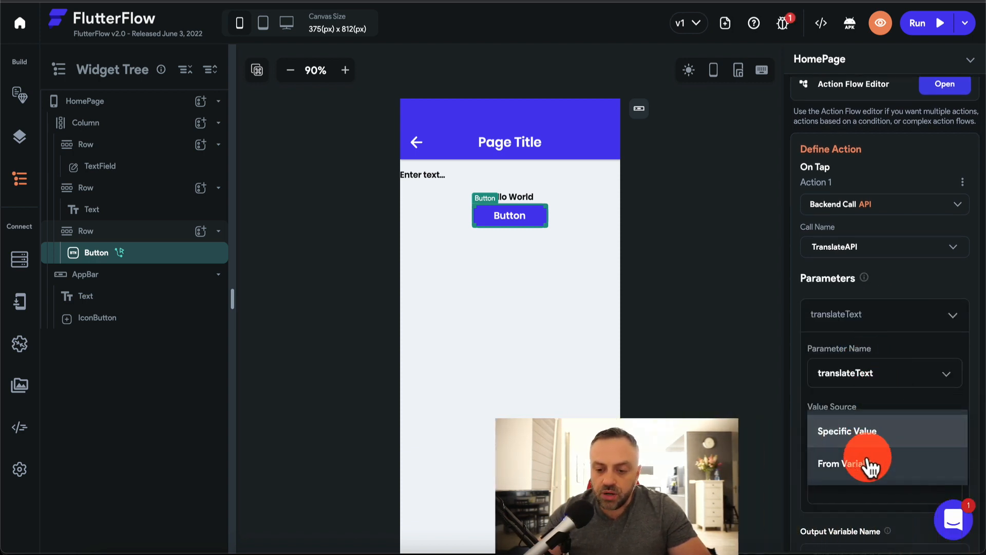
left_click(870, 464)
scroll(868, 463, "down", 2)
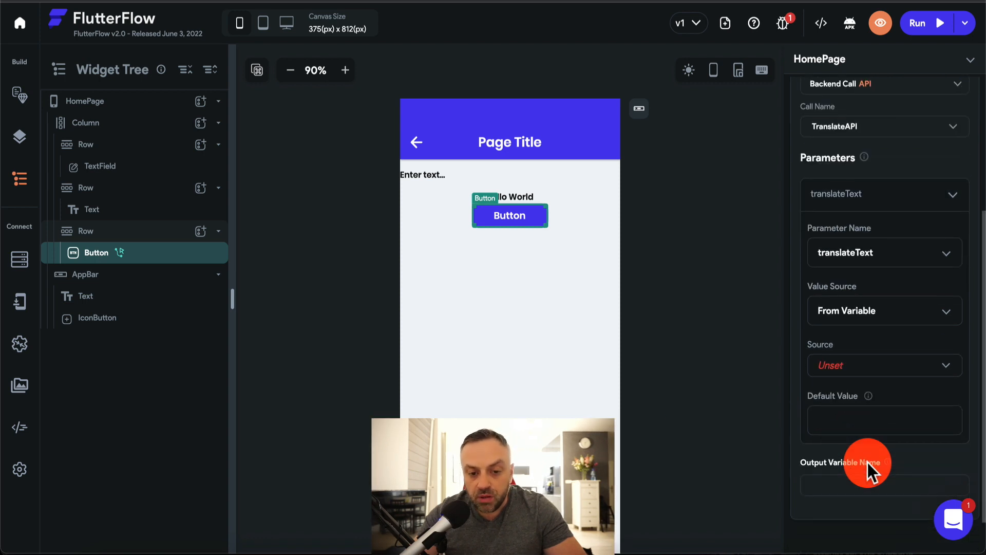
left_click(880, 370)
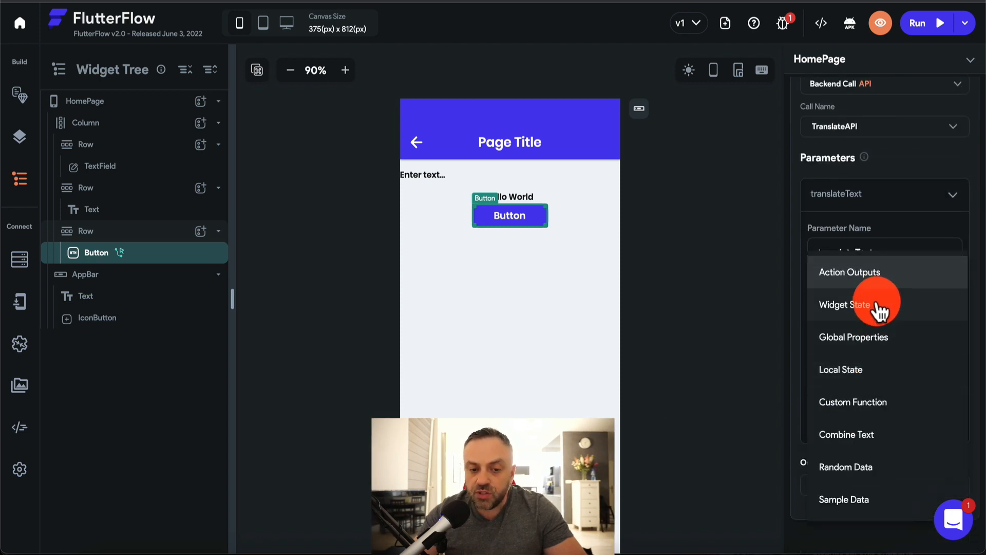
left_click(880, 308)
left_click(891, 419)
left_click(890, 420)
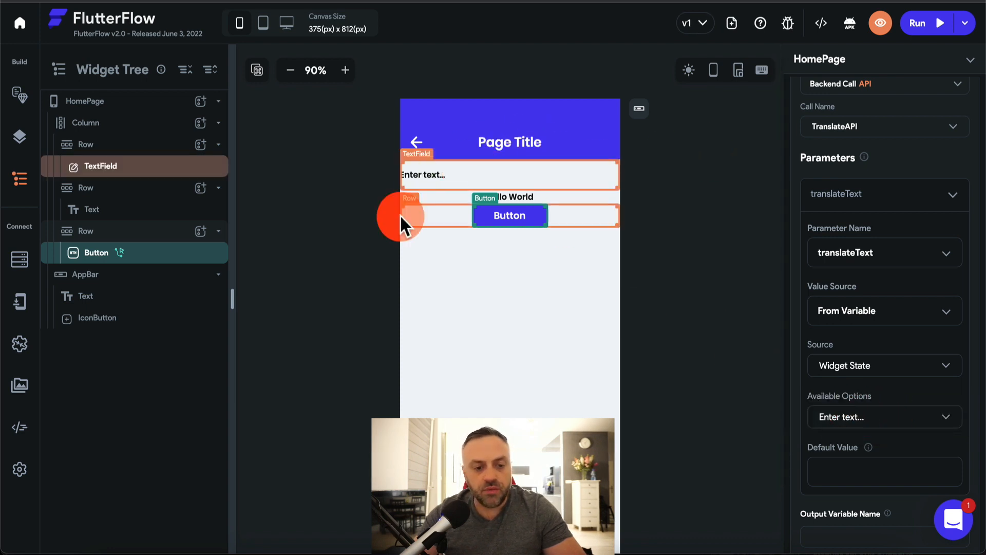
- Rename the TextField widget as translateInput
left_click(154, 170)
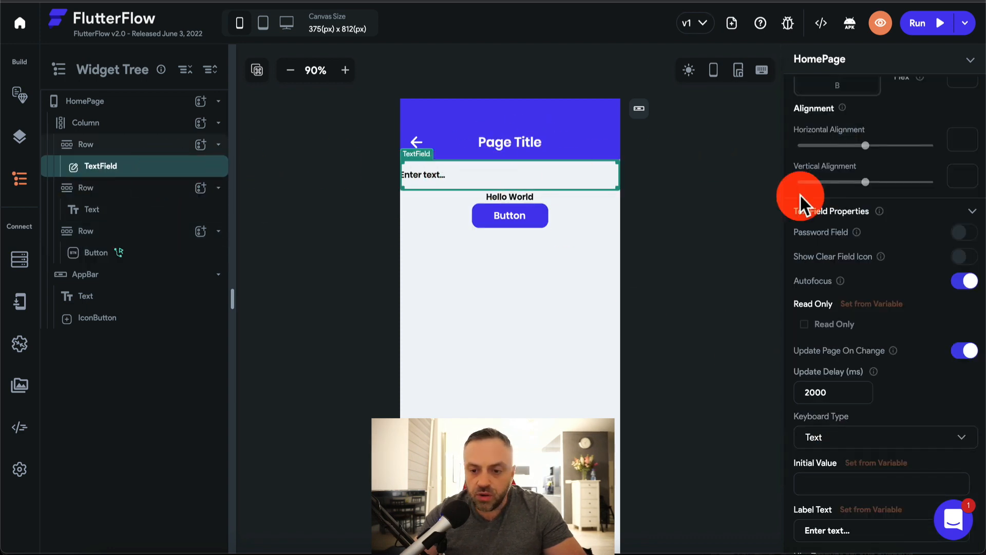
scroll(966, 226, "up", 5)
left_click(848, 102)
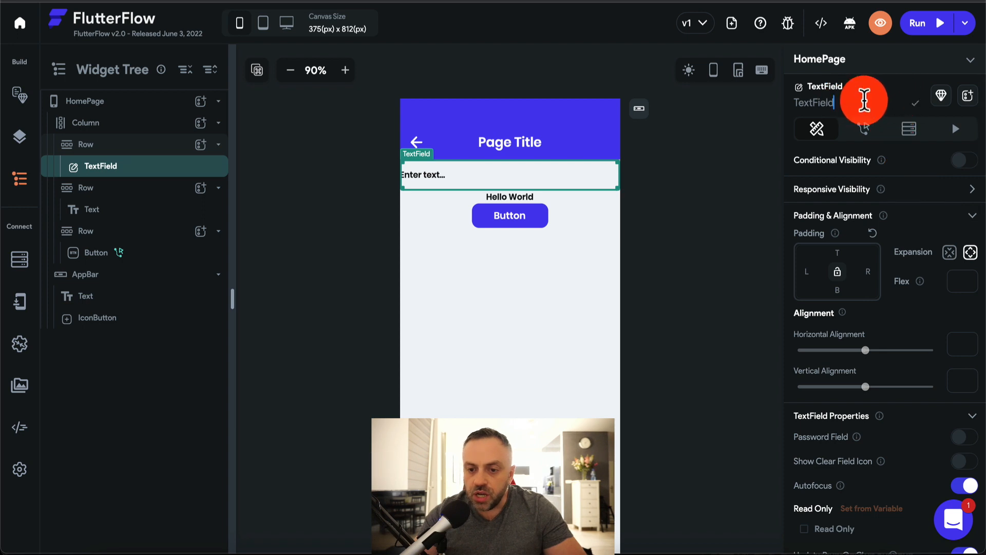
double_click(864, 101)
type("trans")
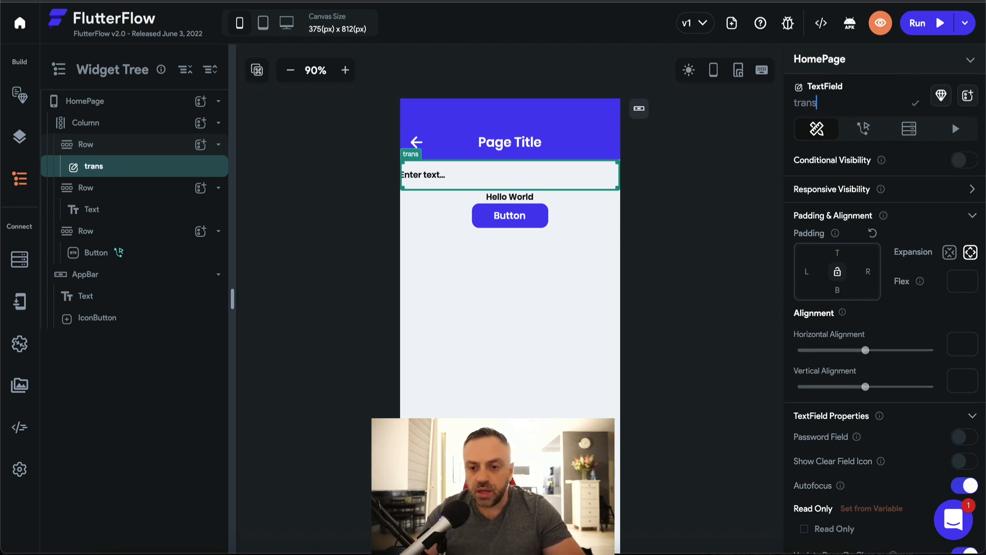
type("lateInput")
key("Return")
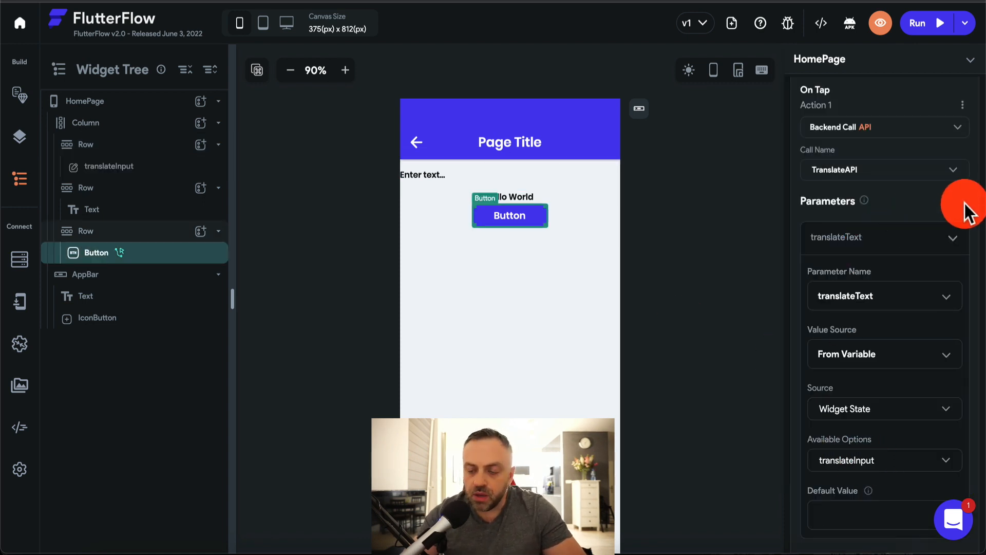
- Set translateOutput as the output variable name of the Button's TranslateAPI call
left_click(672, 242)
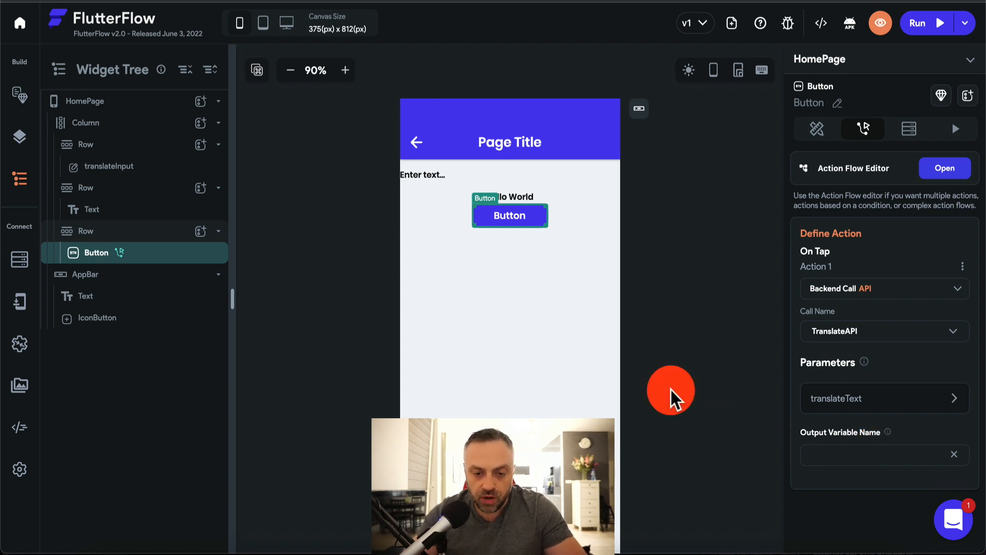
type("tr")
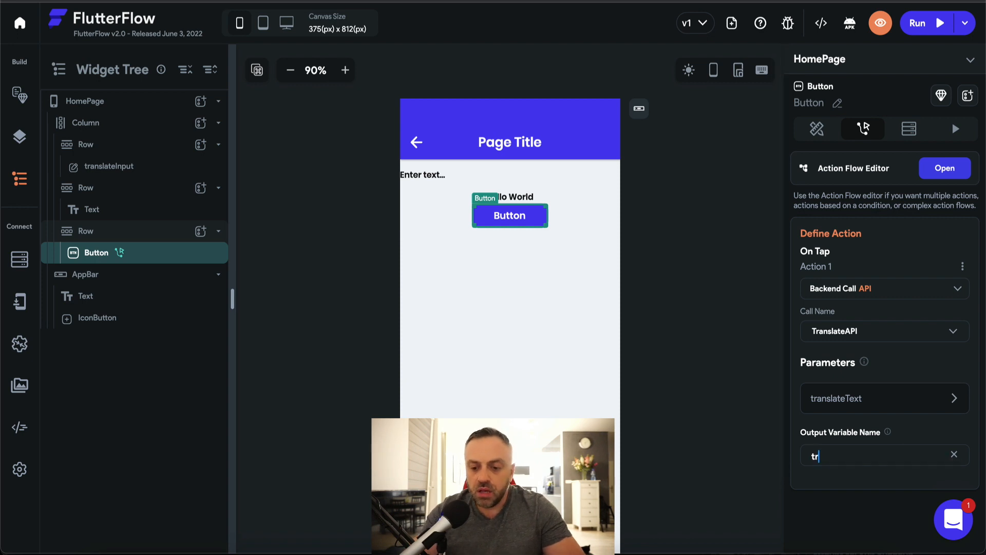
type("anslateOutp")
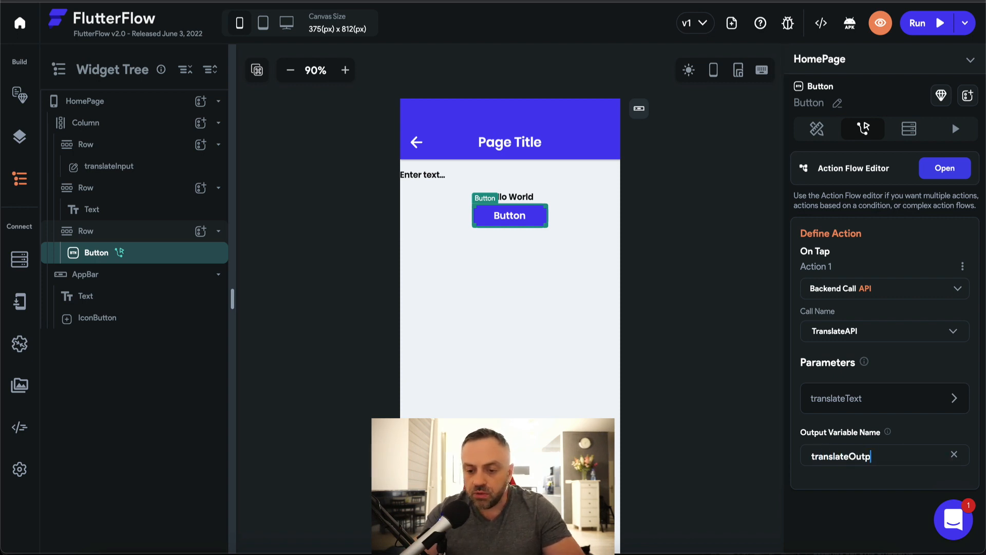
type("ut")
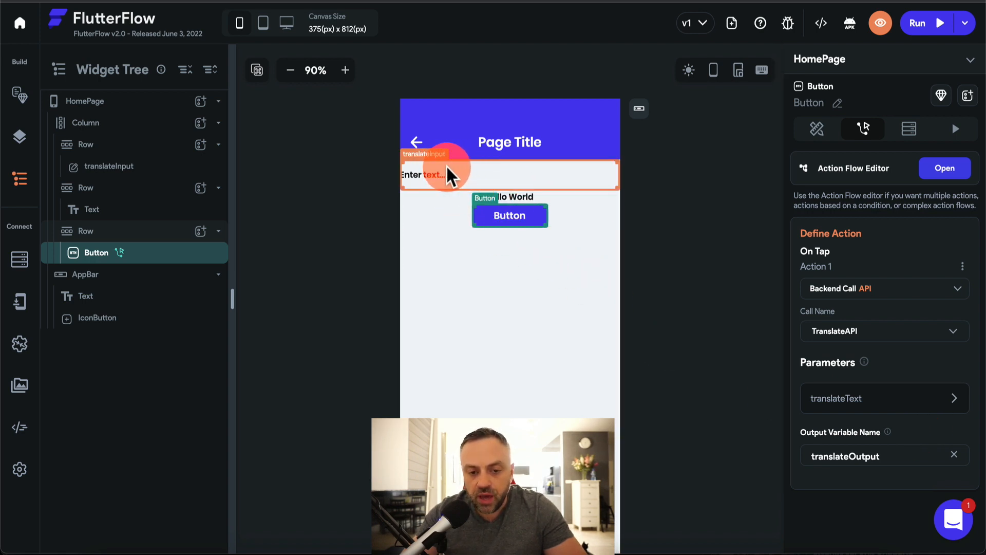
- Set the "Hello World" Text widget's content from a variable, with Action Outputs as source and translateOutput as option
left_click(518, 198)
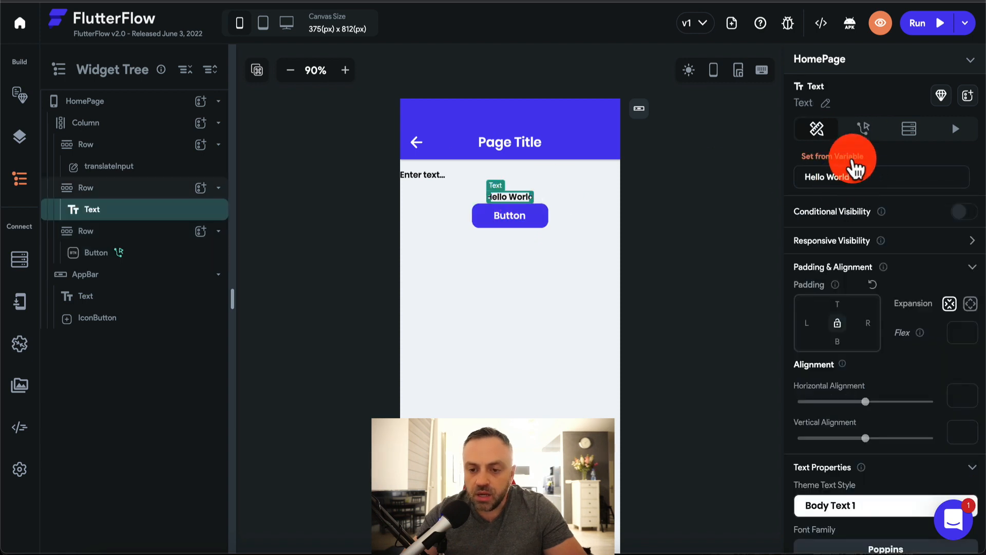
left_click(850, 155)
left_click(854, 183)
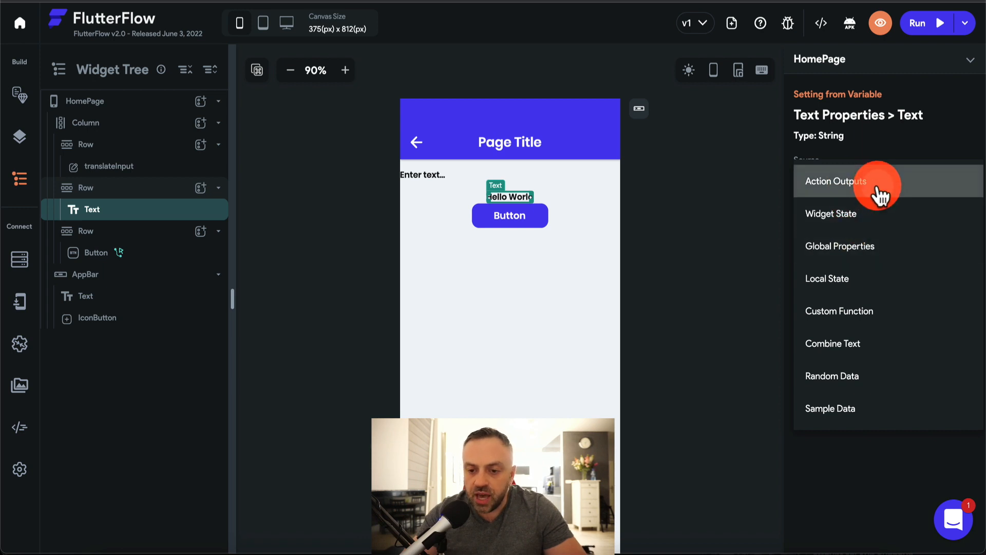
left_click(876, 190)
left_click(865, 226)
left_click(866, 234)
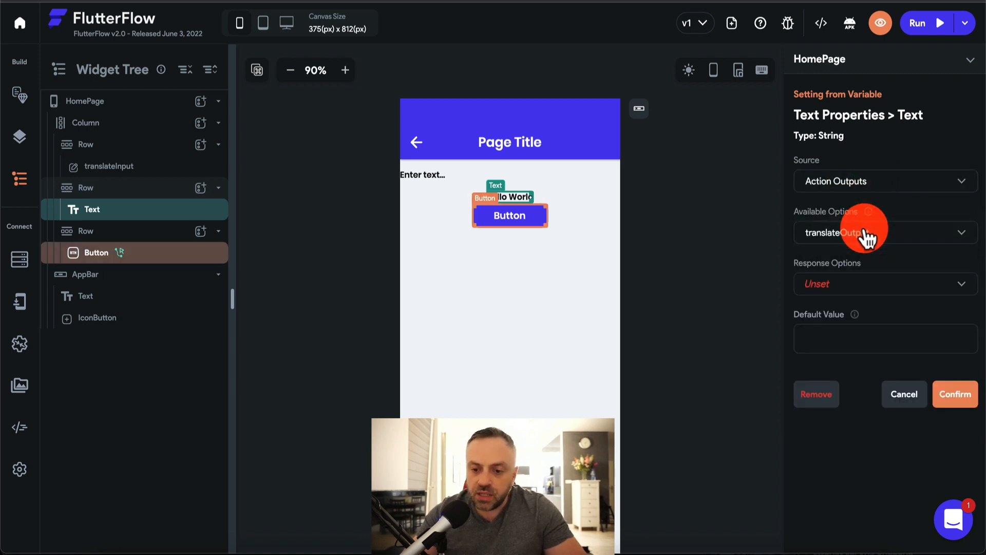
- Choose JSON Body as the response option and extract it with the JSON Path $[0].translations[0].text
left_click(853, 287)
left_click(864, 286)
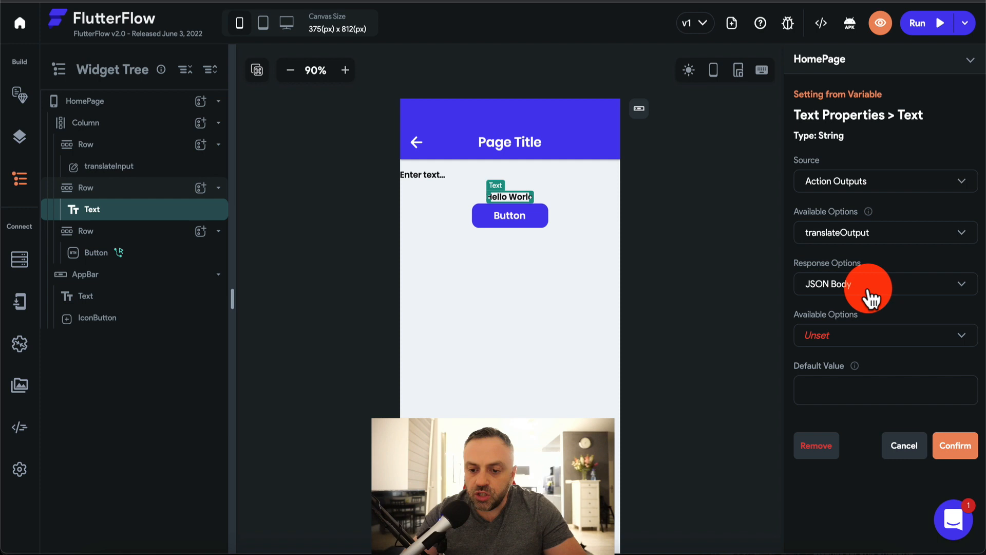
left_click(849, 335)
left_click(849, 337)
left_click(857, 383)
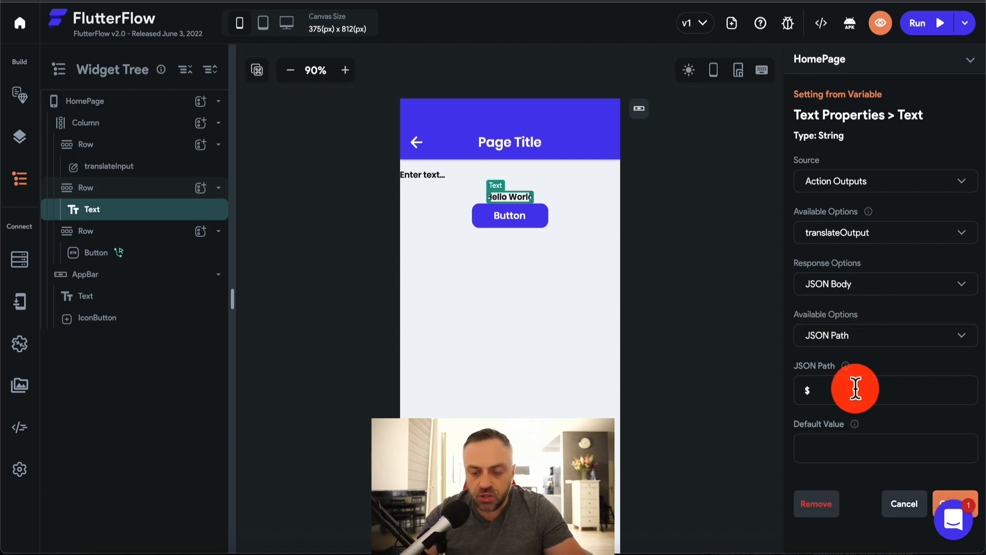
type("[0].translations[0].text")
left_click(904, 387)
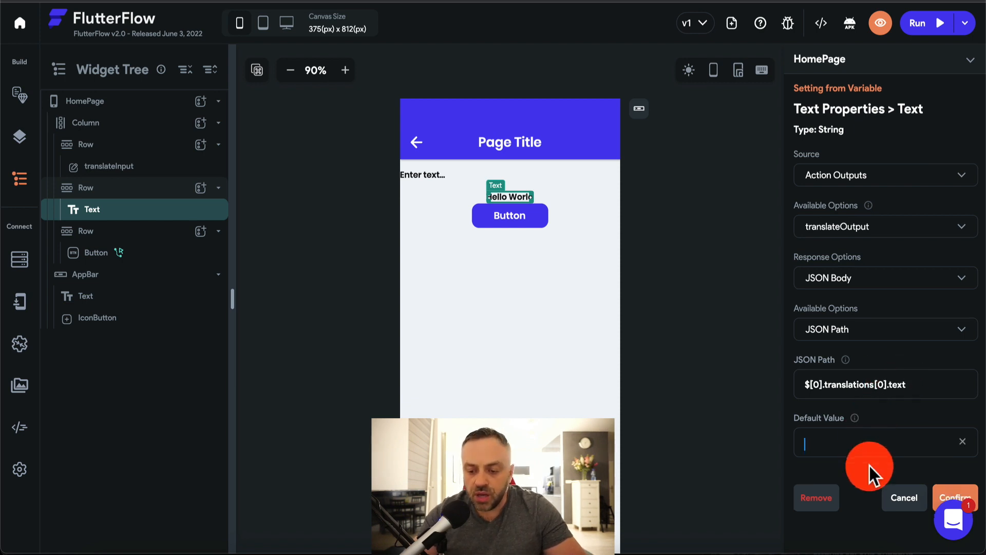
left_click(956, 502)
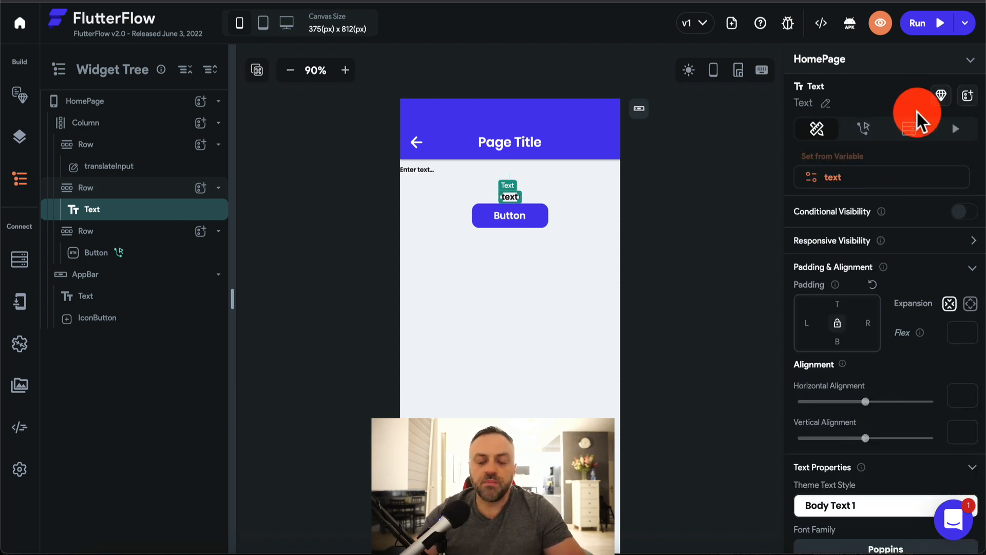
- Set translateInput's initial value to "Enter translation text" and its label text to "Translate this:"
left_click(476, 171)
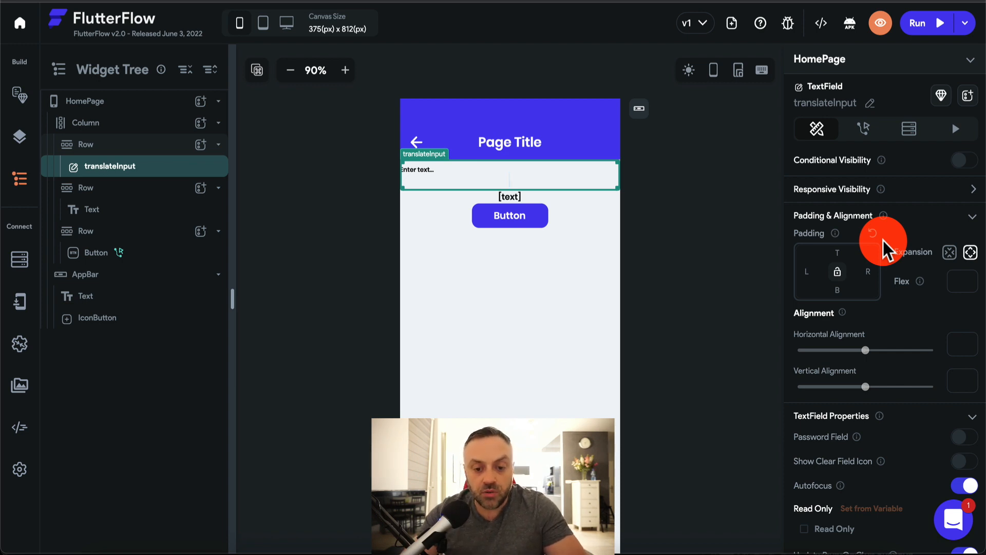
left_click(504, 313)
left_click(511, 173)
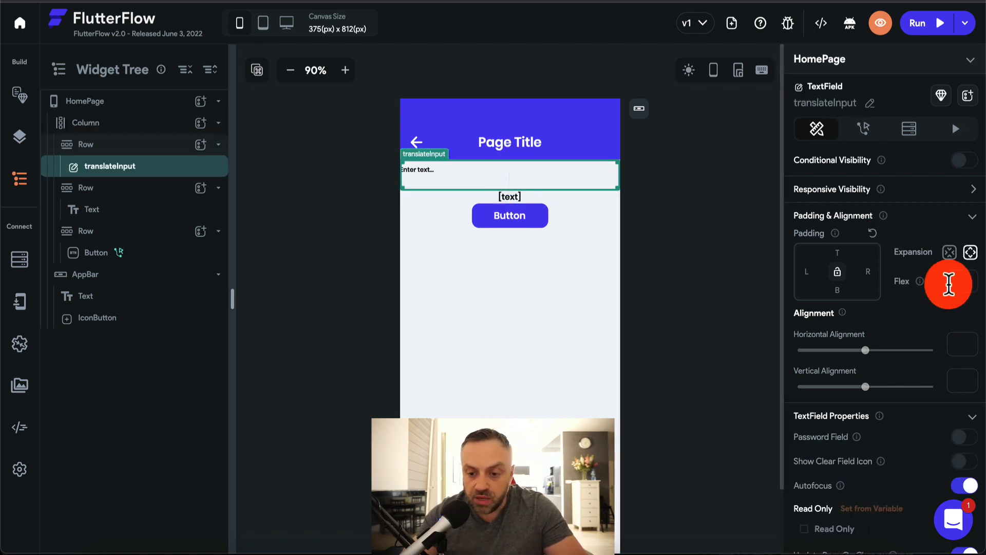
scroll(948, 284, "down", 10)
scroll(949, 284, "down", 3)
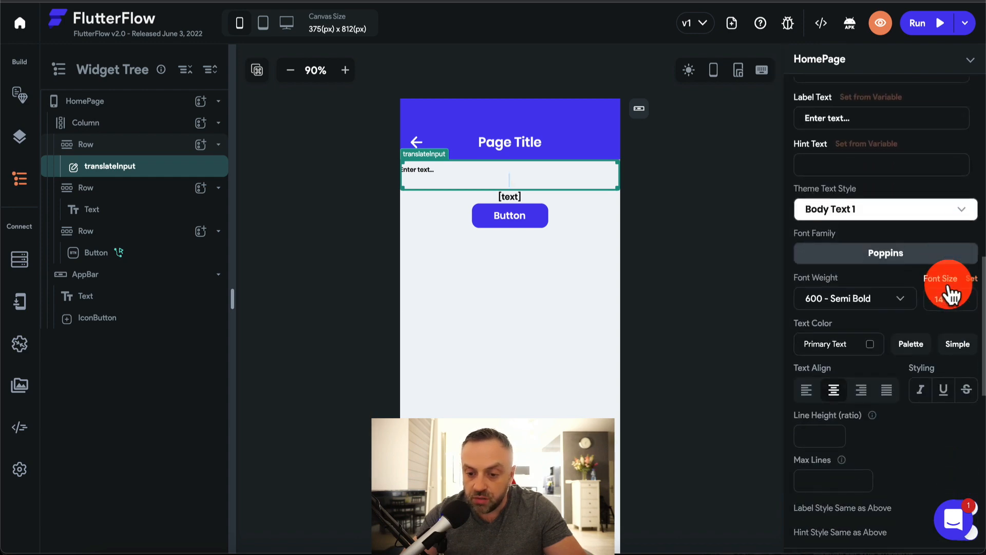
scroll(822, 213, "up", 8)
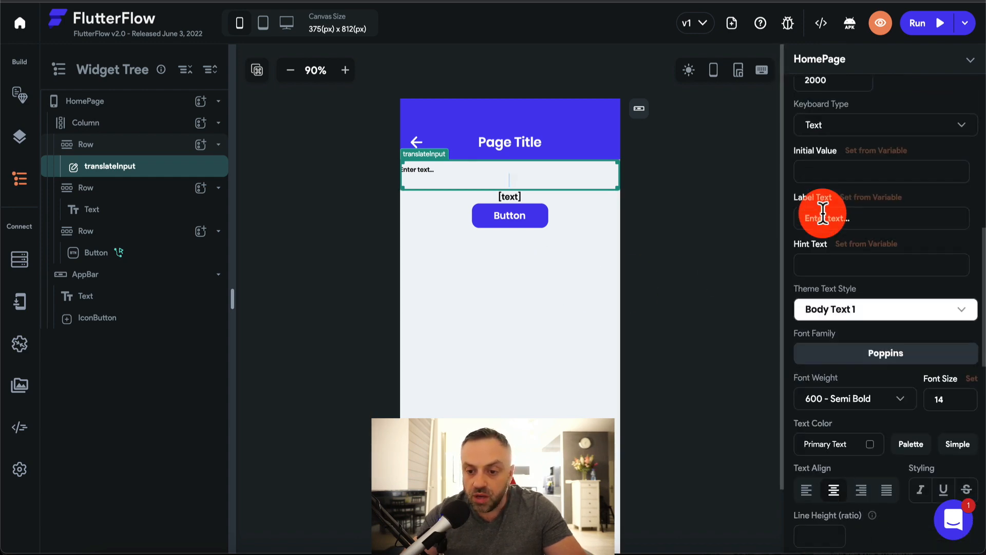
scroll(822, 212, "down", 9)
scroll(856, 165, "up", 3)
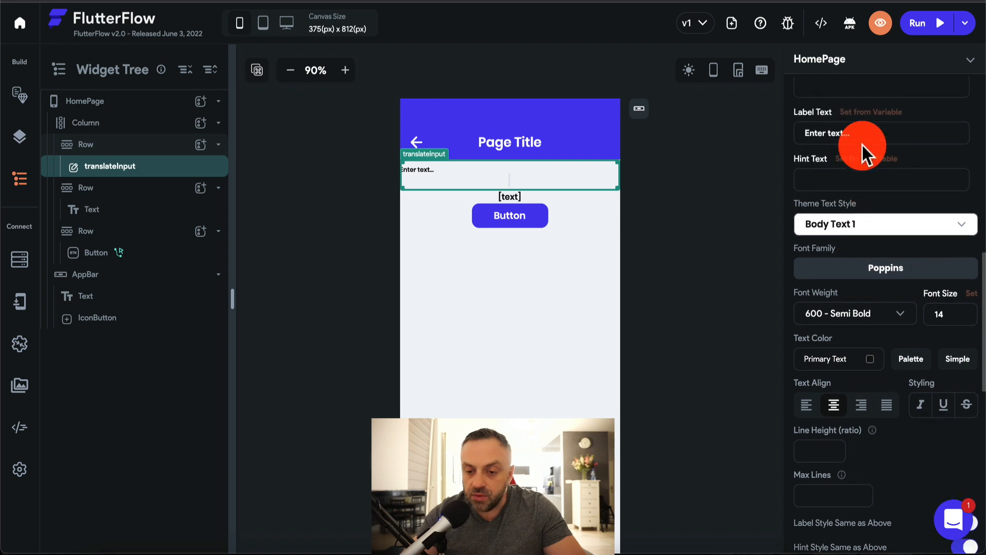
left_click(867, 123)
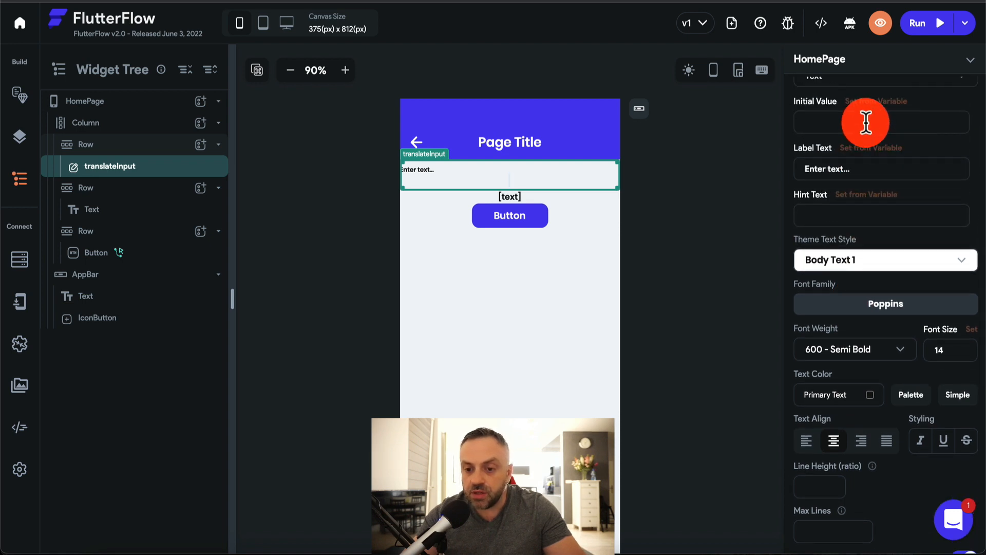
type("Enter translation text")
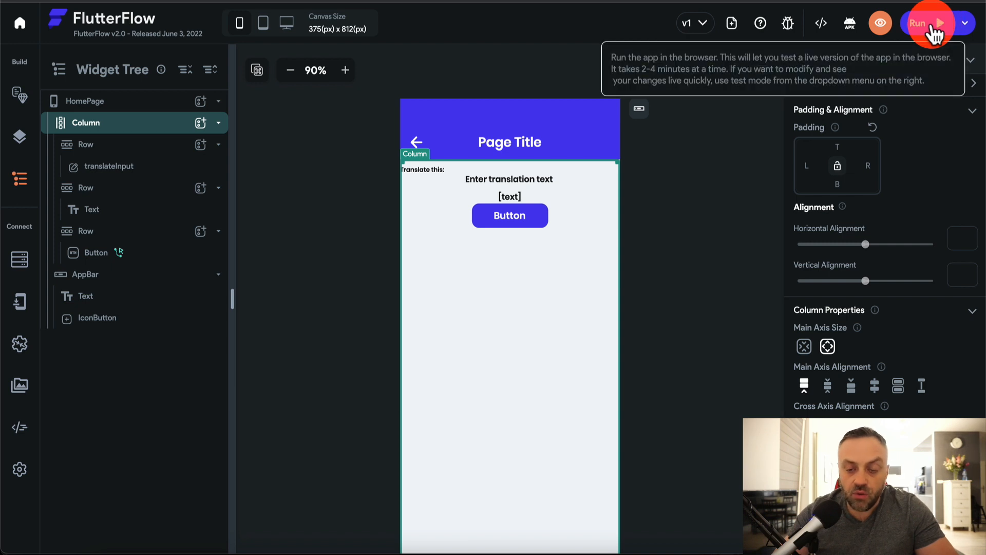
- Run the app and test the translation with "I want to visit Spain" in the text field
left_click(932, 30)
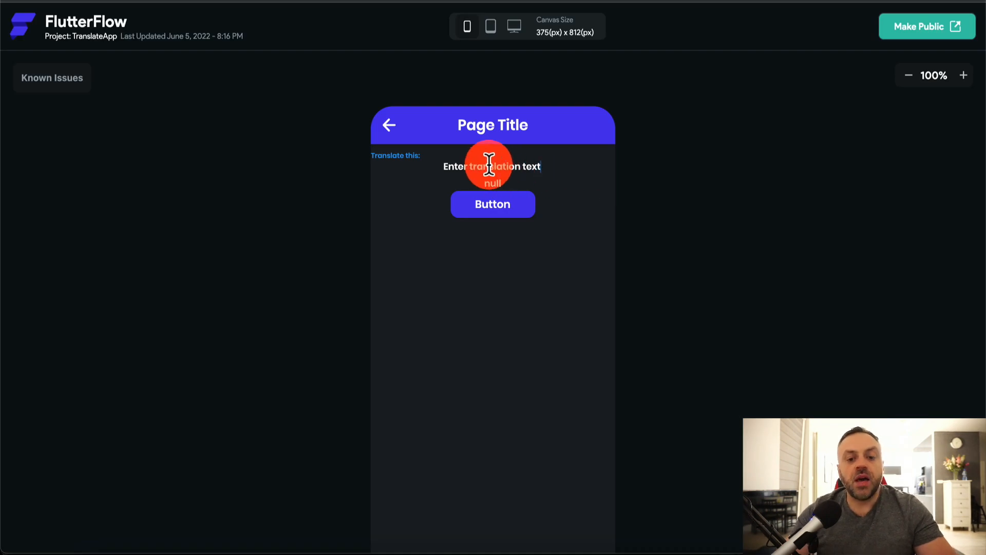
left_click_drag(489, 163, 546, 173)
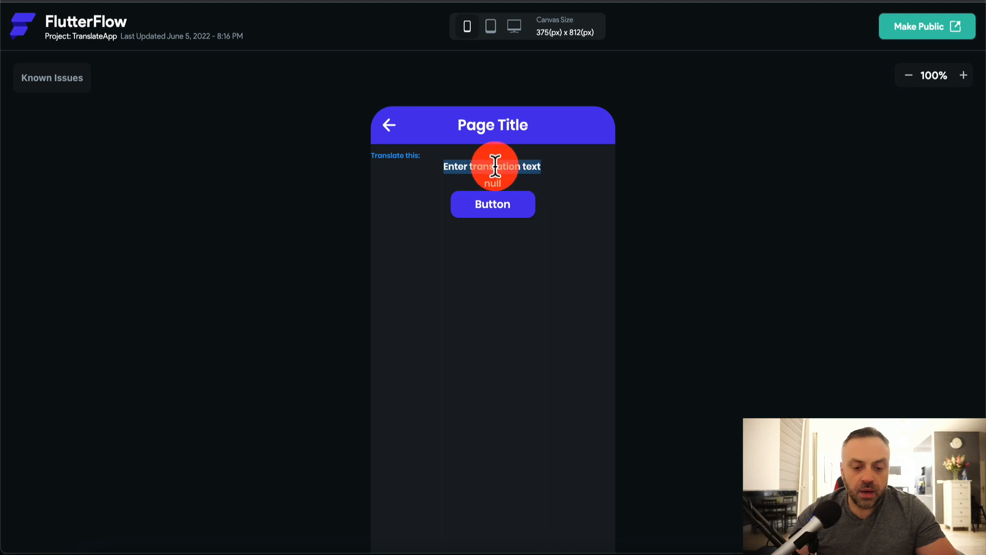
type("I want to visit Spain")
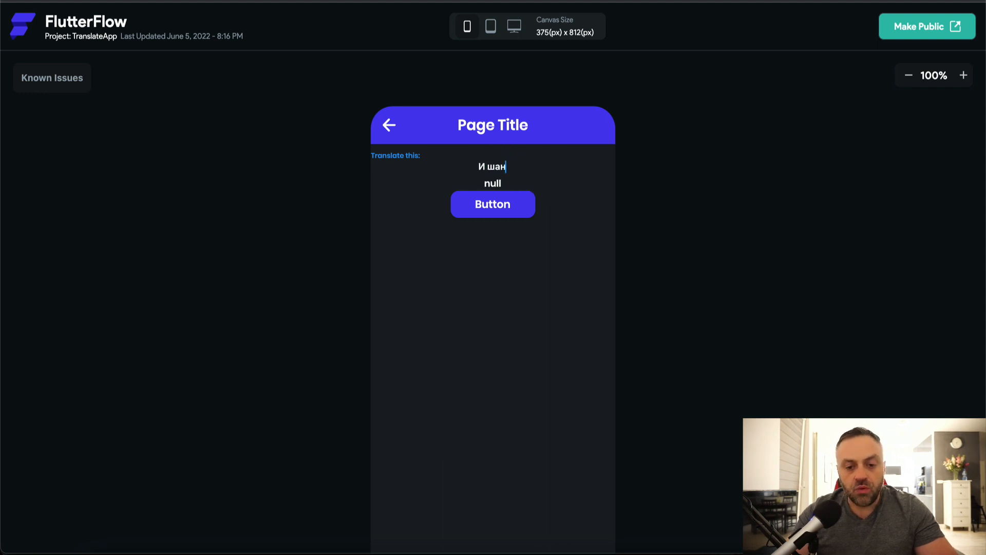
left_click(478, 213)
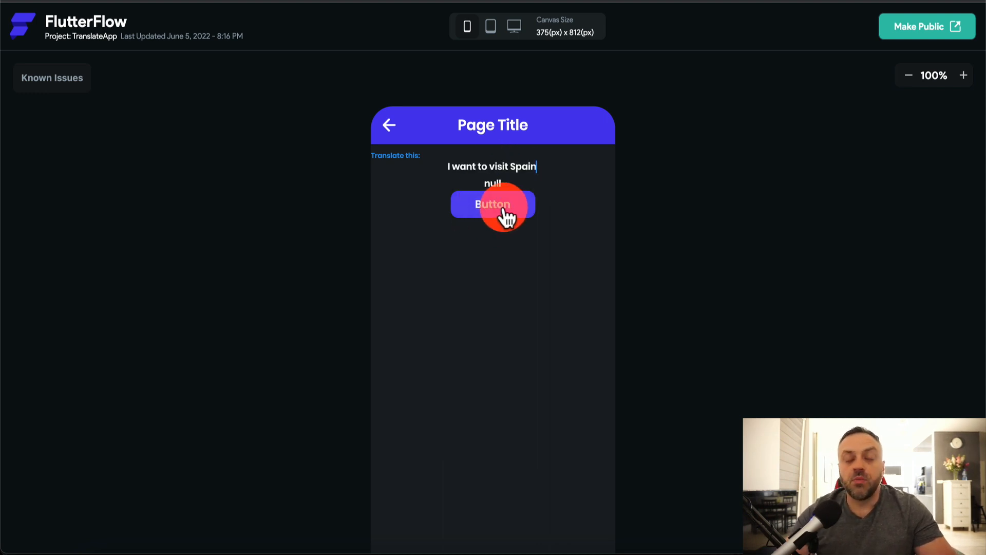
left_click(493, 211)
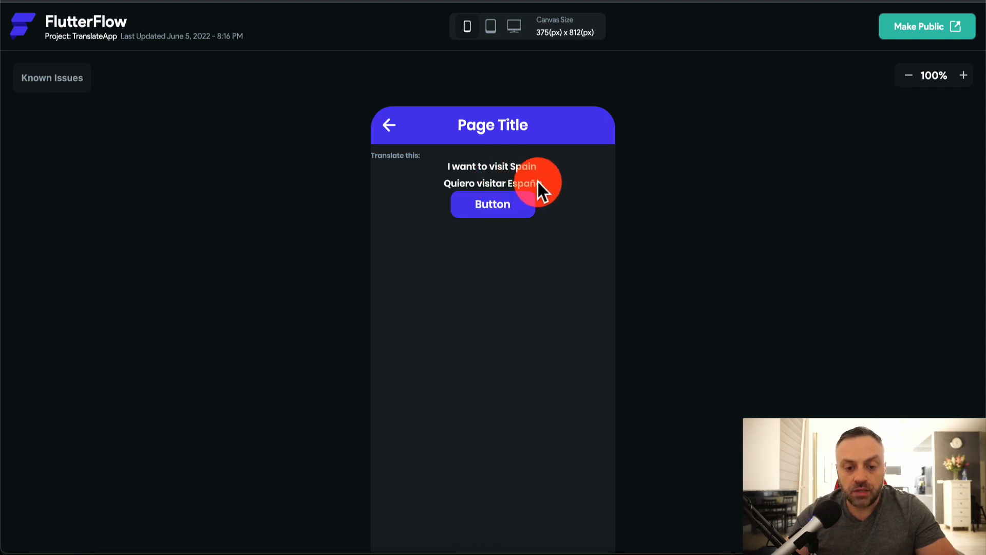
- Replace the test sentence with "What is the time right now?" and translate it in the running app
left_click_drag(538, 166, 440, 165)
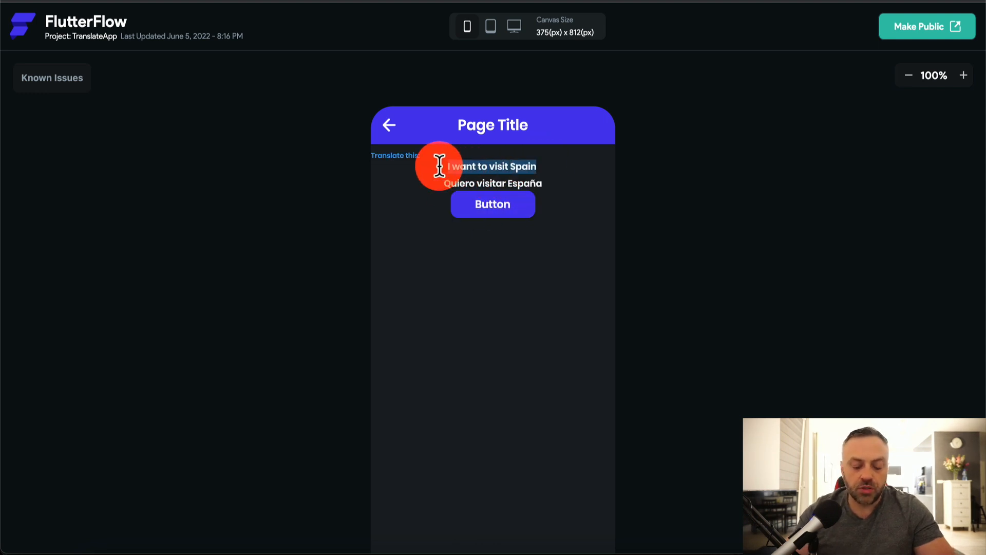
type("What is ")
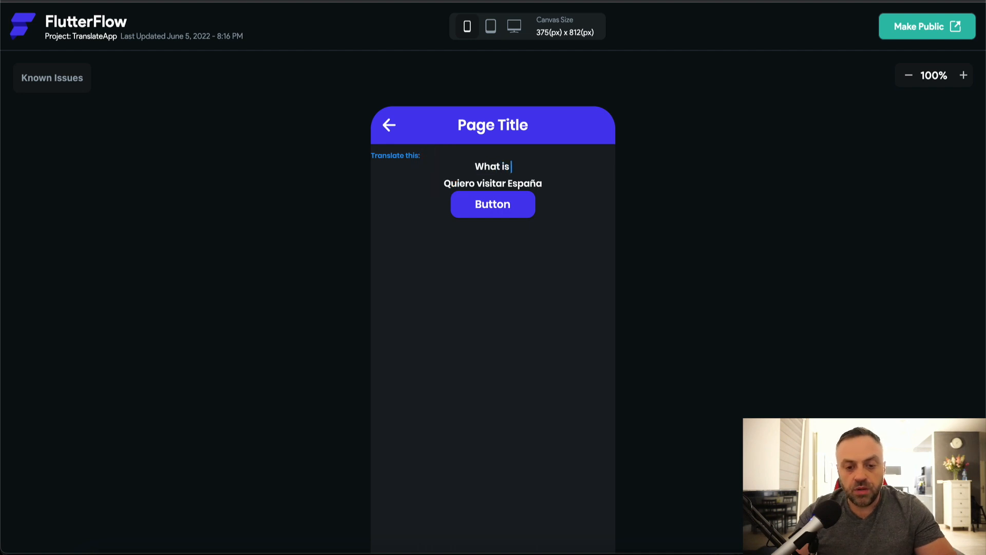
type("the time right now?")
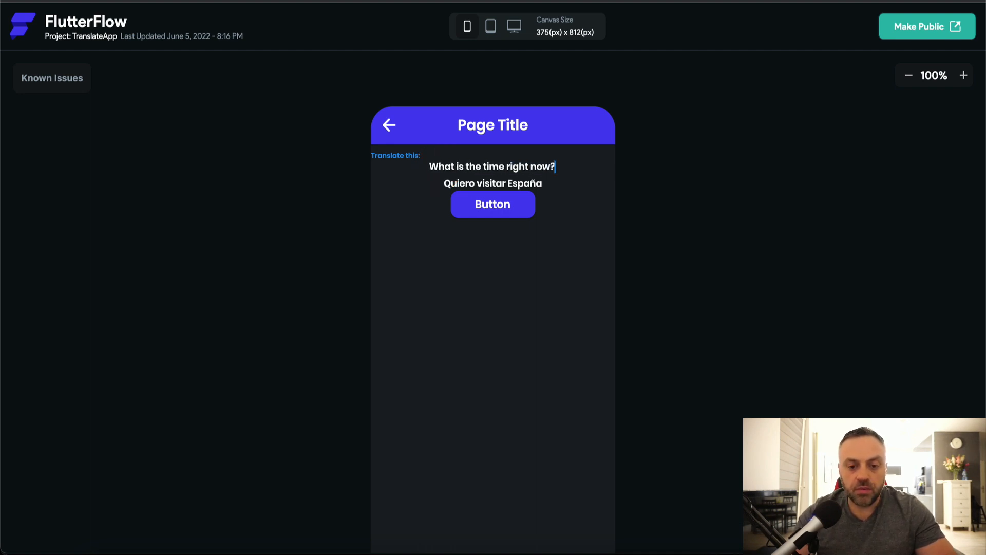
left_click(457, 211)
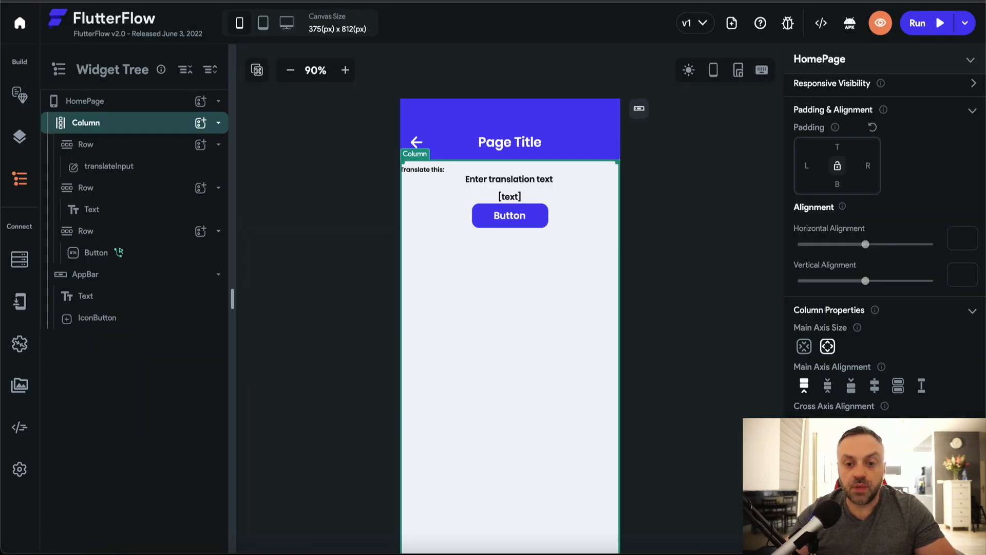
- Change the Button widget's text to "Translate" in the page editor
left_click(511, 219)
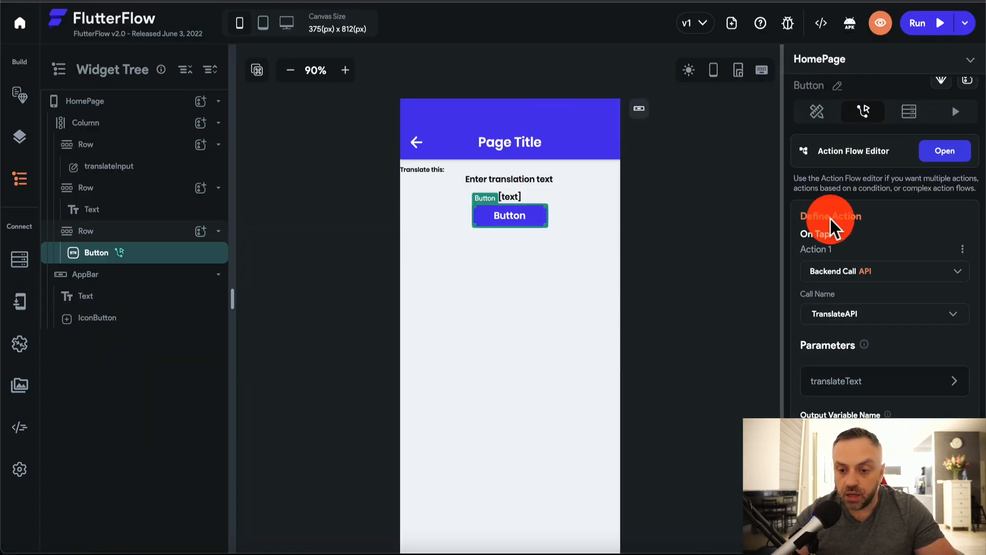
left_click(821, 128)
scroll(831, 221, "down", 5)
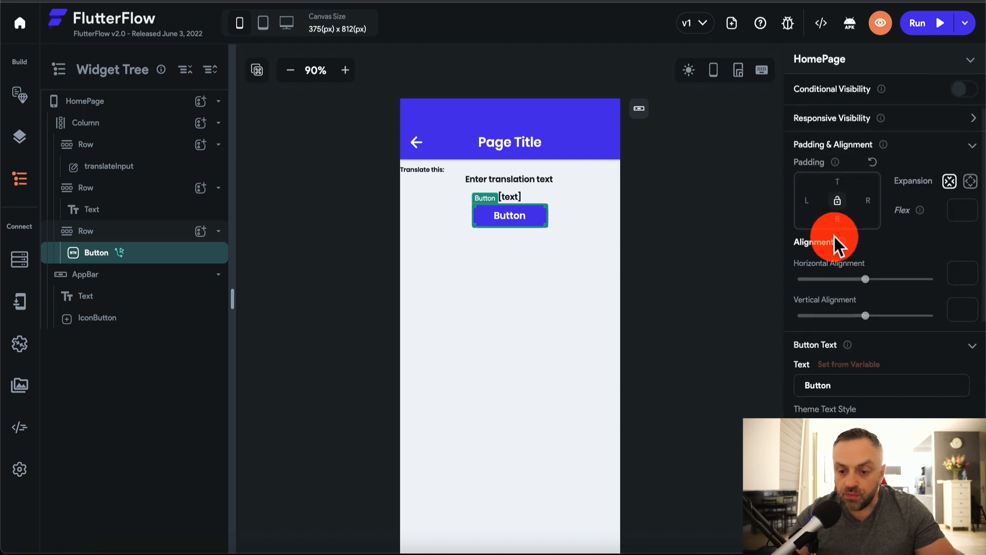
double_click(833, 234)
type("T")
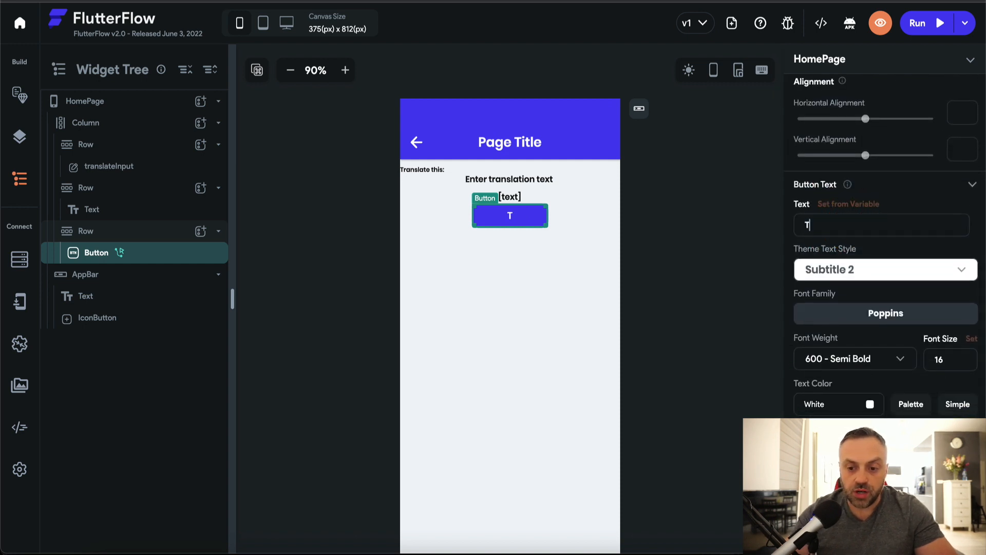
type("ranslate")
left_click(943, 205)
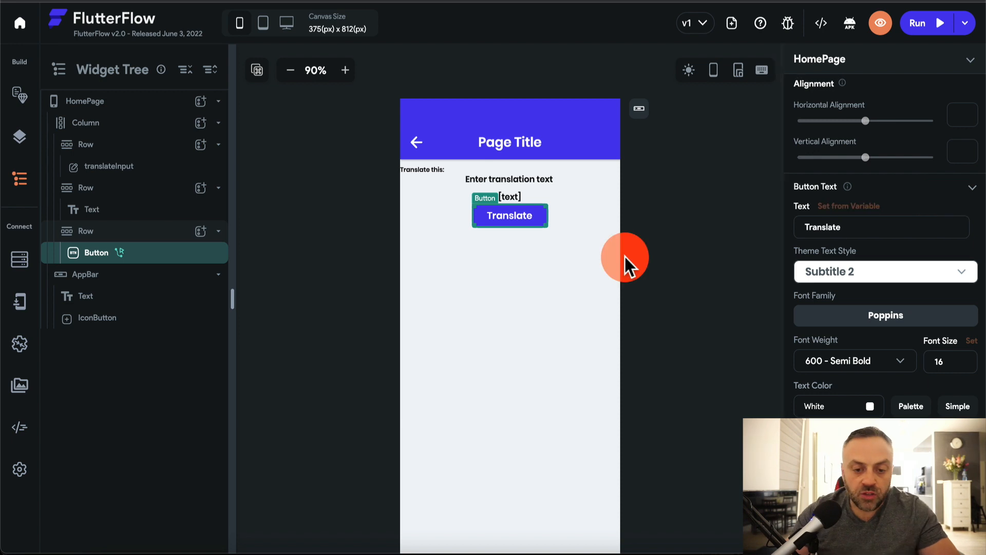